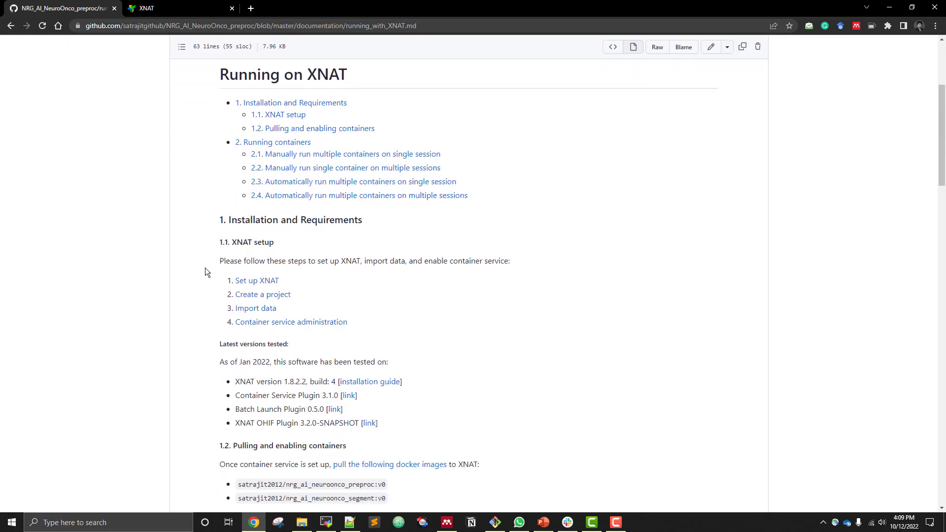
Switch from the setup documentation to the XNAT site and open the container service's Images & Commands plugin settings
{"action": "scroll", "coordinate": [205, 269], "scroll_direction": "down", "scroll_amount": 2}
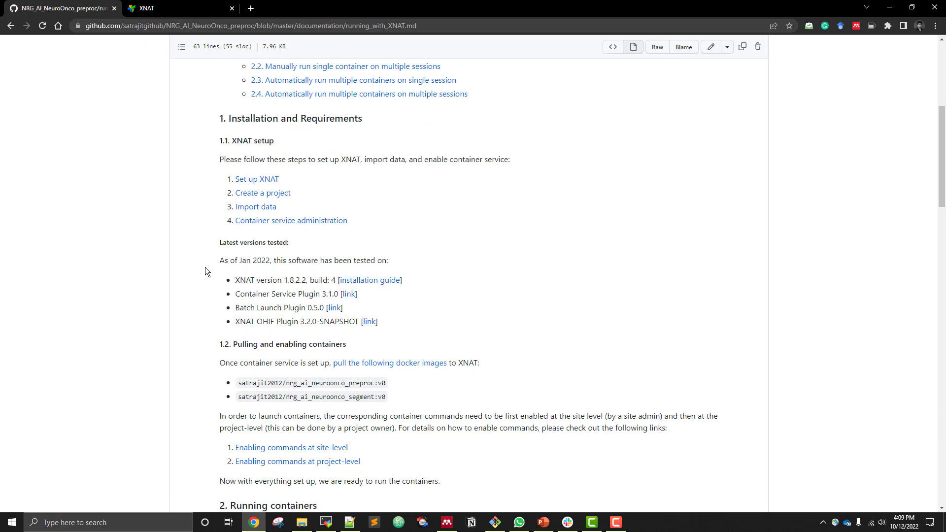
{"action": "scroll", "coordinate": [207, 246], "scroll_direction": "down", "scroll_amount": 1}
{"action": "left_click", "coordinate": [173, 6]}
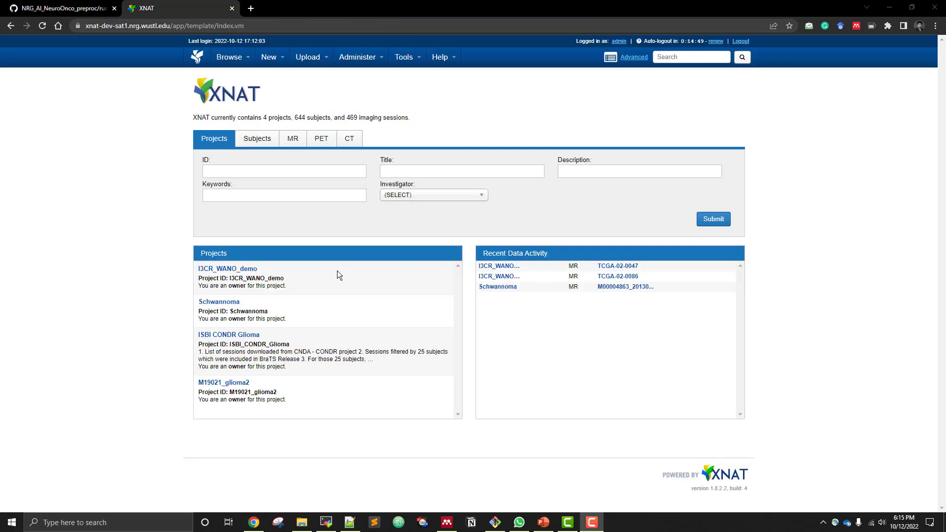
{"action": "mouse_move", "coordinate": [363, 61]}
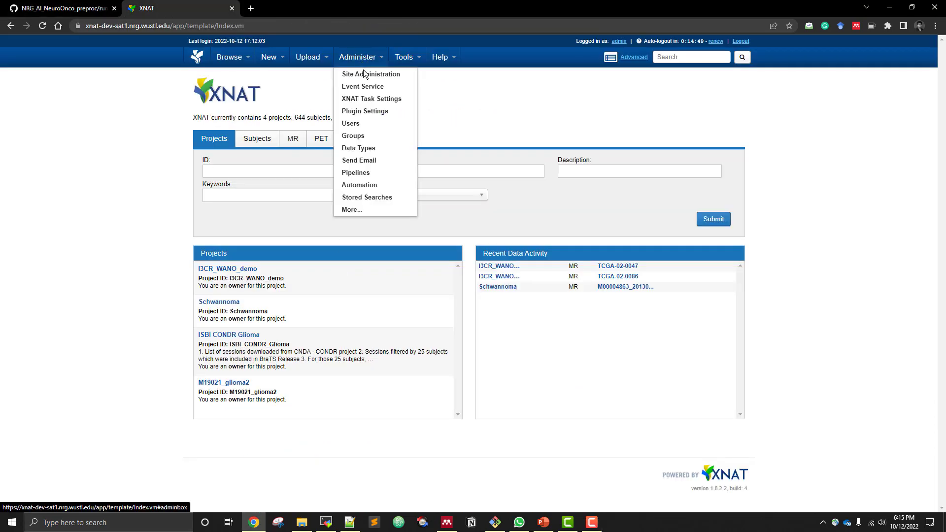
{"action": "left_click", "coordinate": [363, 112]}
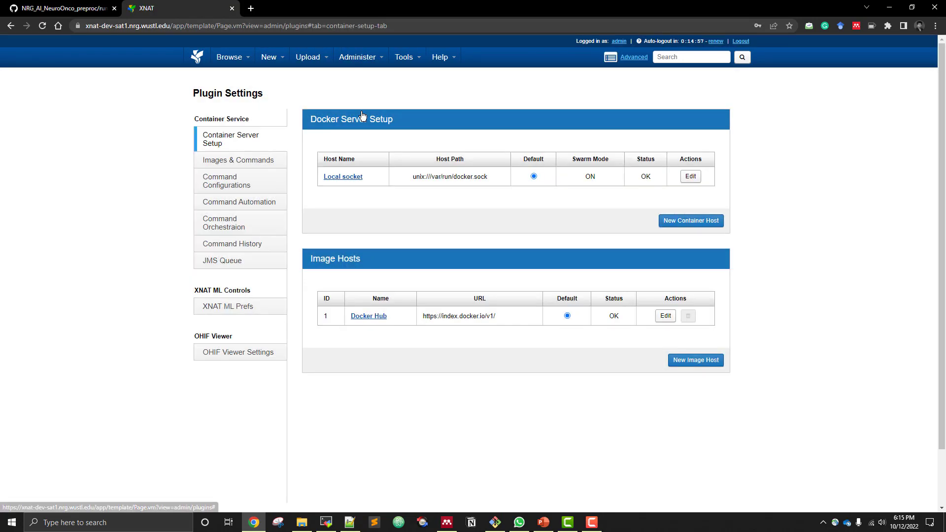
{"action": "left_click", "coordinate": [244, 162]}
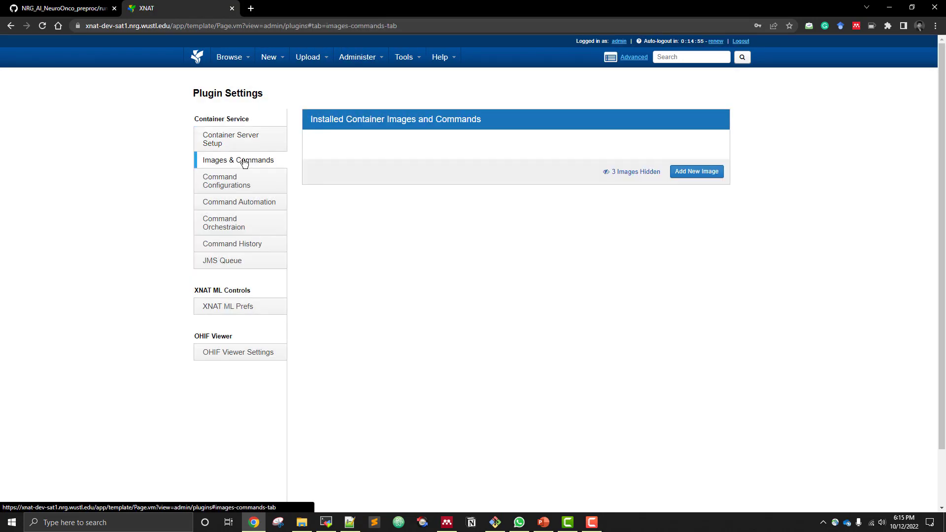
Pull the new container image satrajit2012/nrg_ai_neuroonco_preproc with version tag :v0
{"action": "left_click", "coordinate": [697, 171]}
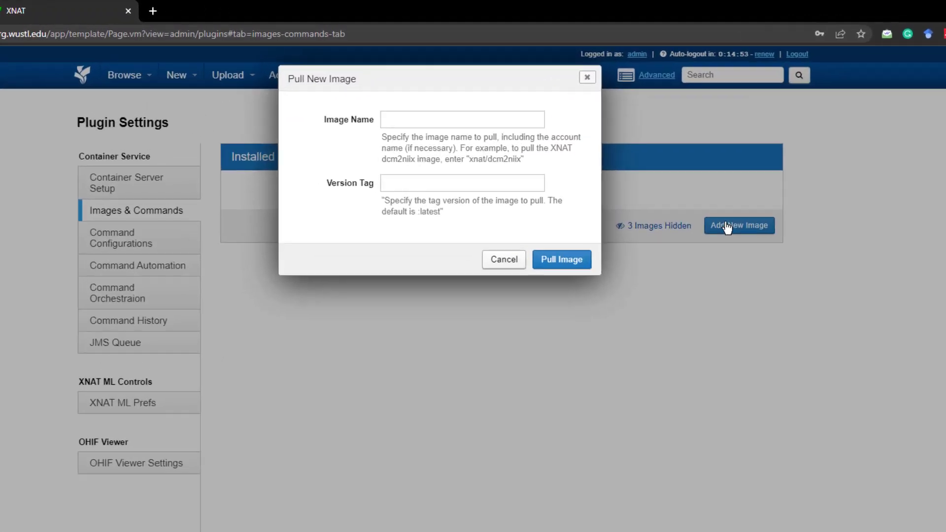
{"action": "left_click", "coordinate": [400, 166]}
{"action": "left_click", "coordinate": [431, 216]}
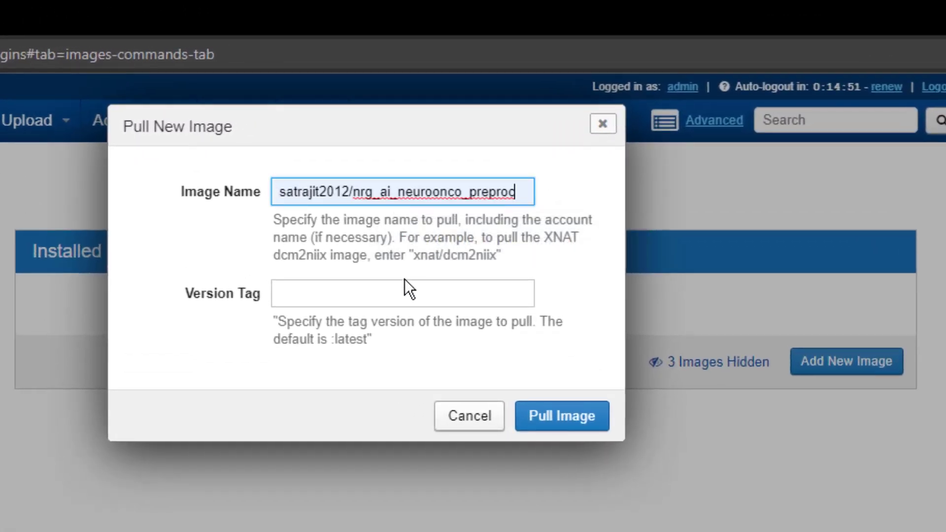
{"action": "left_click", "coordinate": [417, 257]}
{"action": "left_click", "coordinate": [393, 340]}
{"action": "left_click", "coordinate": [572, 423]}
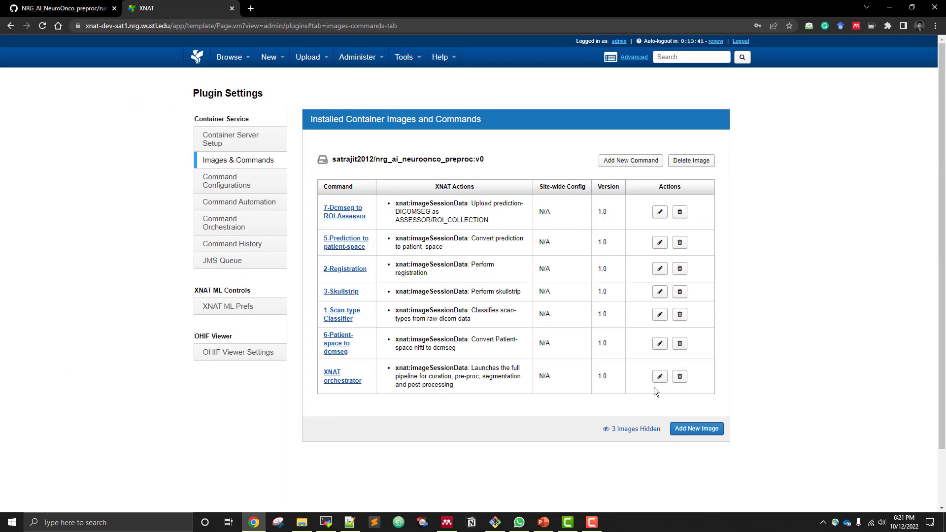
Pull a second container image, satrajit2012/nrg_ai_neuroonco_segment, with version tag :v0
{"action": "left_click", "coordinate": [695, 427]}
{"action": "left_click", "coordinate": [486, 90]}
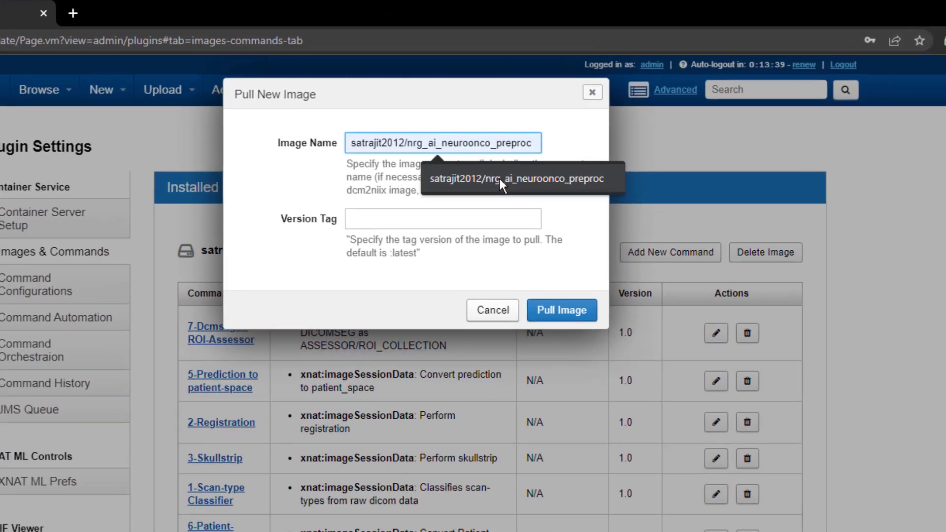
{"action": "left_click", "coordinate": [508, 106]}
{"action": "key", "text": "BackSpace"}
{"action": "key", "text": "BackSpace"}
{"action": "key", "text": "BackSpace"}
{"action": "key", "text": "BackSpace"}
{"action": "key", "text": "BackSpace"}
{"action": "key", "text": "BackSpace"}
{"action": "key", "text": "BackSpace"}
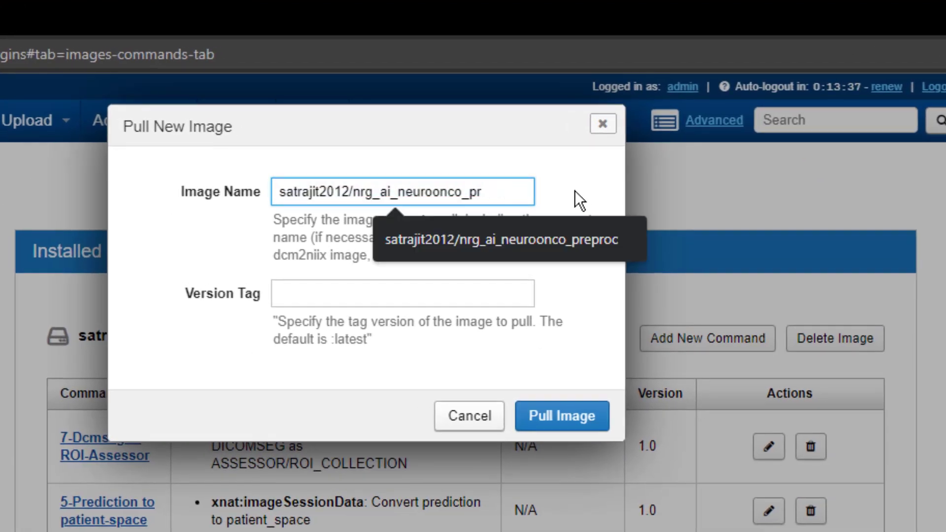
{"action": "type", "text": "segment"}
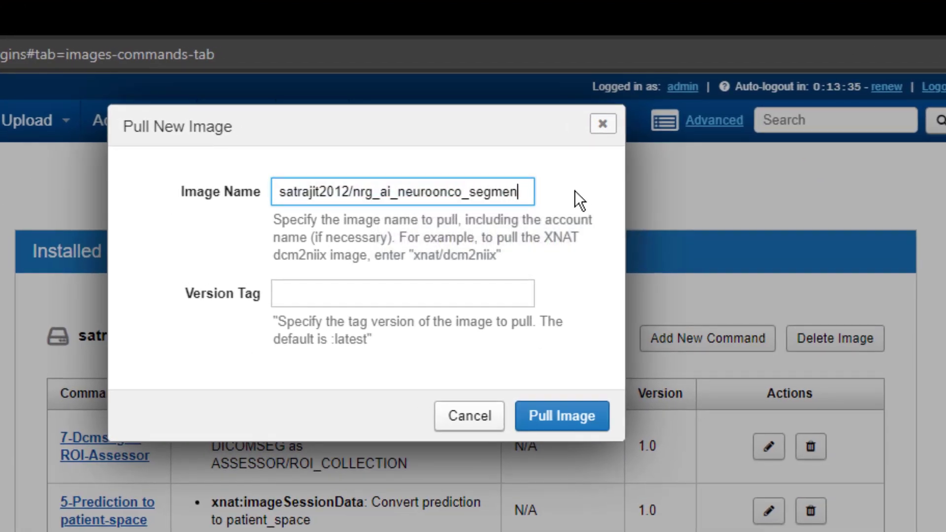
{"action": "left_click", "coordinate": [300, 291]}
{"action": "left_click", "coordinate": [411, 340]}
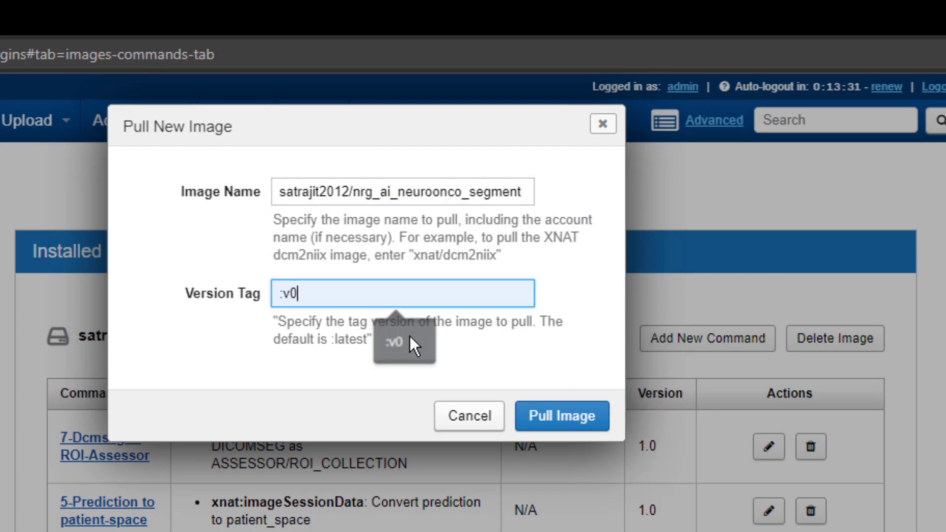
{"action": "left_click", "coordinate": [576, 419]}
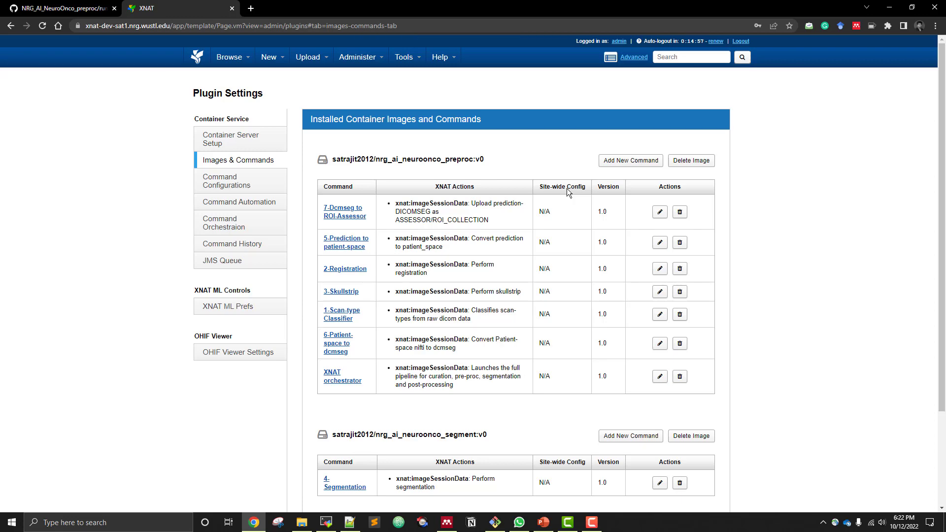
Enable all commands in the site-wide command configurations
{"action": "scroll", "coordinate": [563, 189], "scroll_direction": "down", "scroll_amount": 2}
{"action": "scroll", "coordinate": [547, 185], "scroll_direction": "up", "scroll_amount": 2}
{"action": "left_click", "coordinate": [227, 180]}
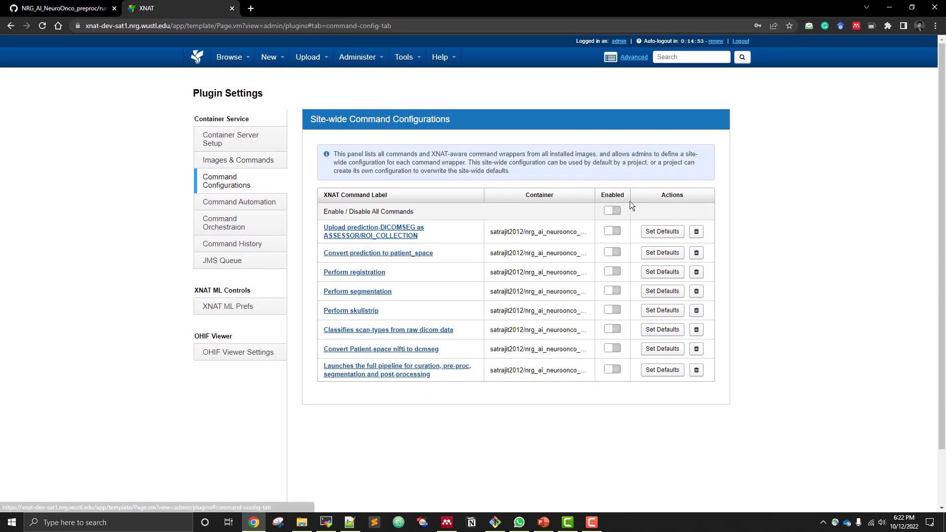
{"action": "left_click", "coordinate": [612, 211]}
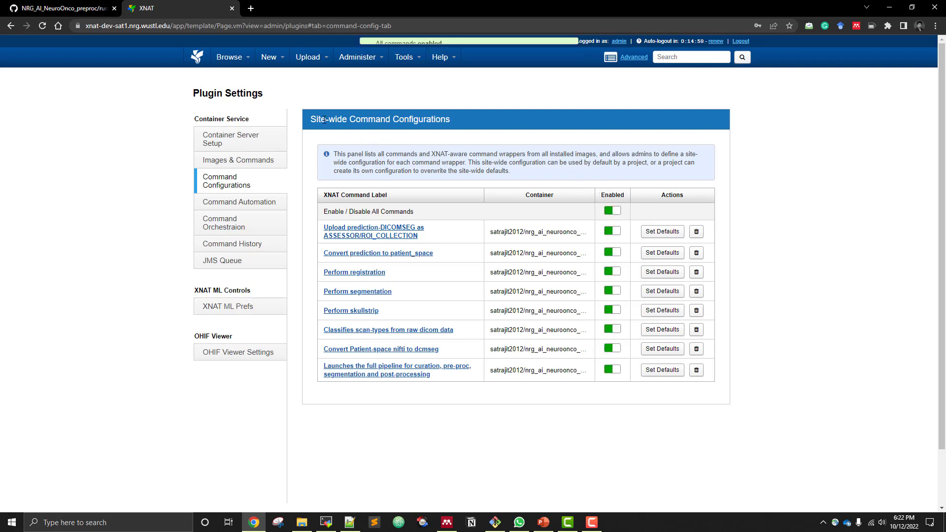
Enable all container commands in the project settings of I3CR_WANO_demo
{"action": "left_click", "coordinate": [196, 66]}
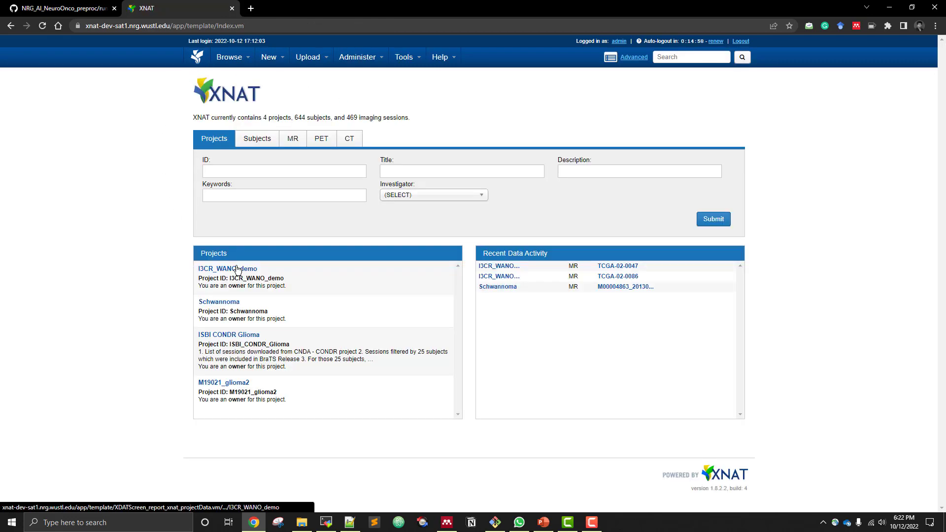
{"action": "left_click", "coordinate": [237, 269]}
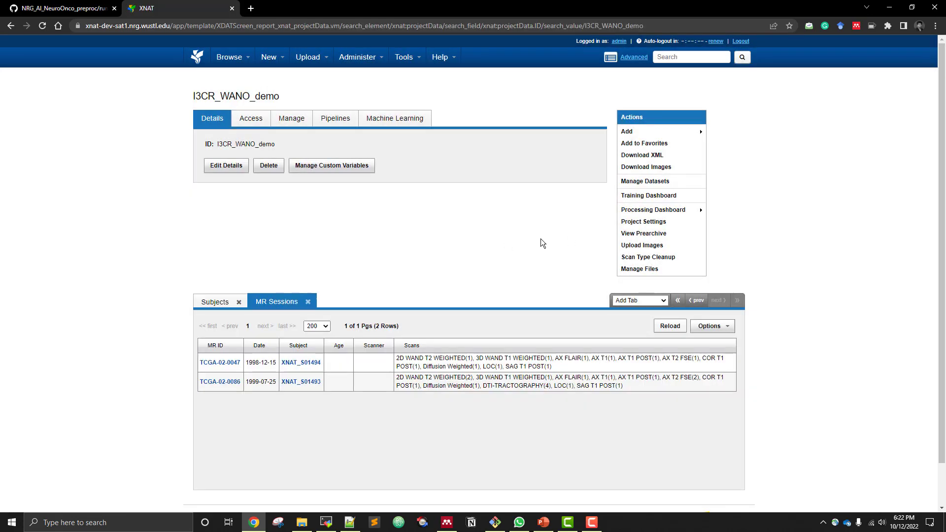
{"action": "left_click", "coordinate": [640, 222]}
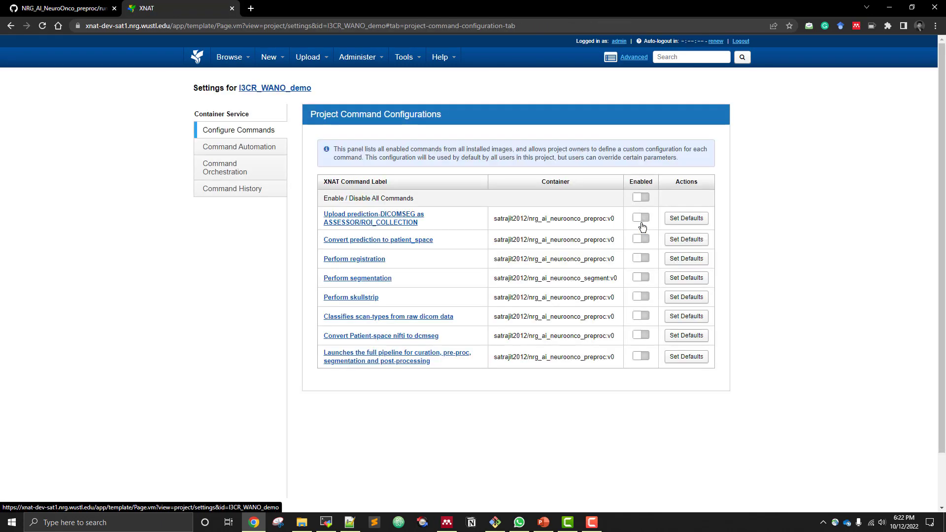
{"action": "left_click", "coordinate": [640, 198]}
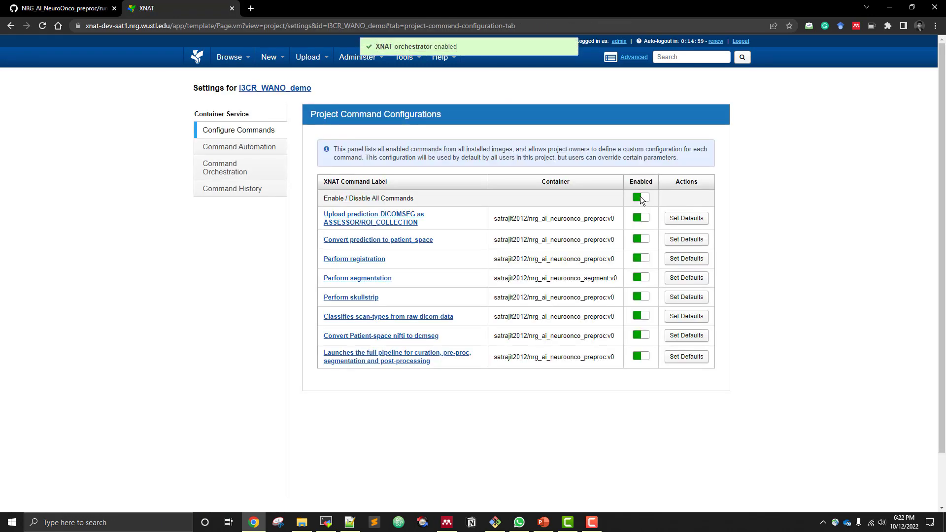
List the project's MR sessions and open session TCGA-02-0047 to check its Run Containers options
{"action": "left_click", "coordinate": [290, 88]}
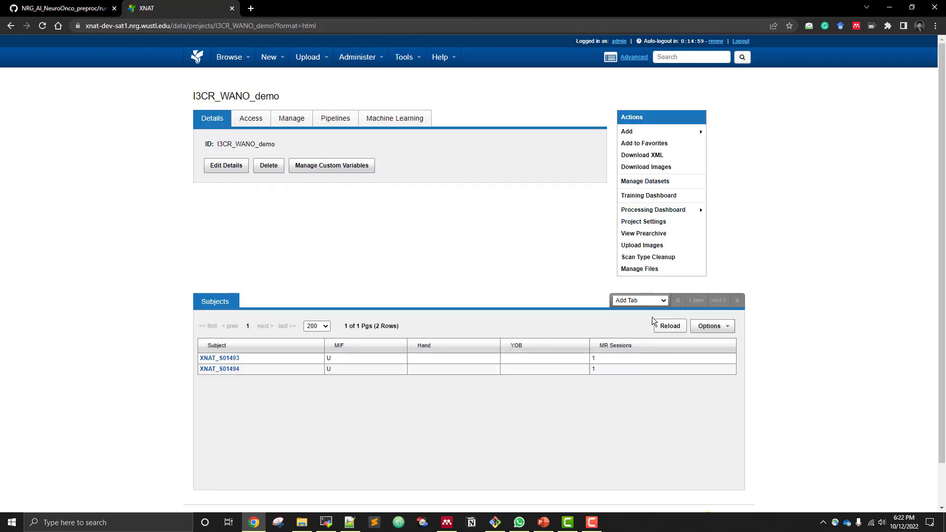
{"action": "left_click", "coordinate": [644, 301]}
{"action": "left_click", "coordinate": [636, 318]}
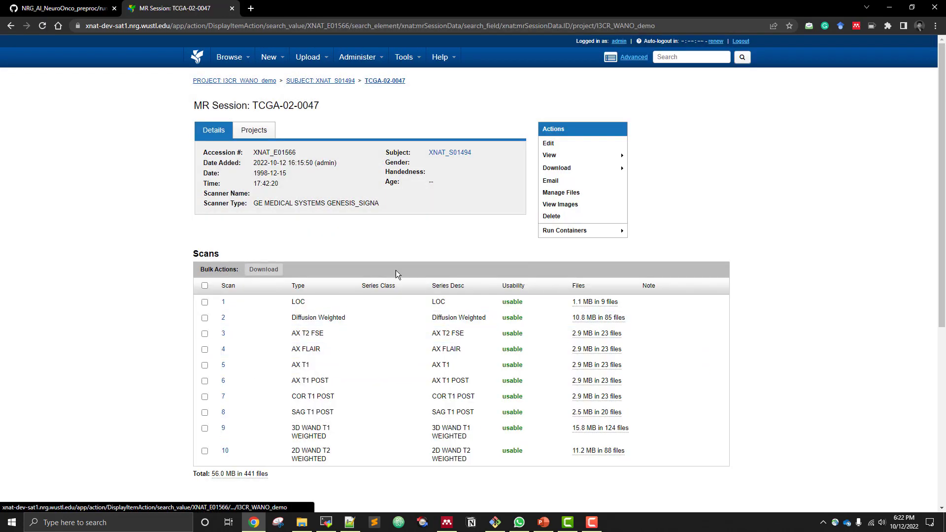
{"action": "mouse_move", "coordinate": [571, 238]}
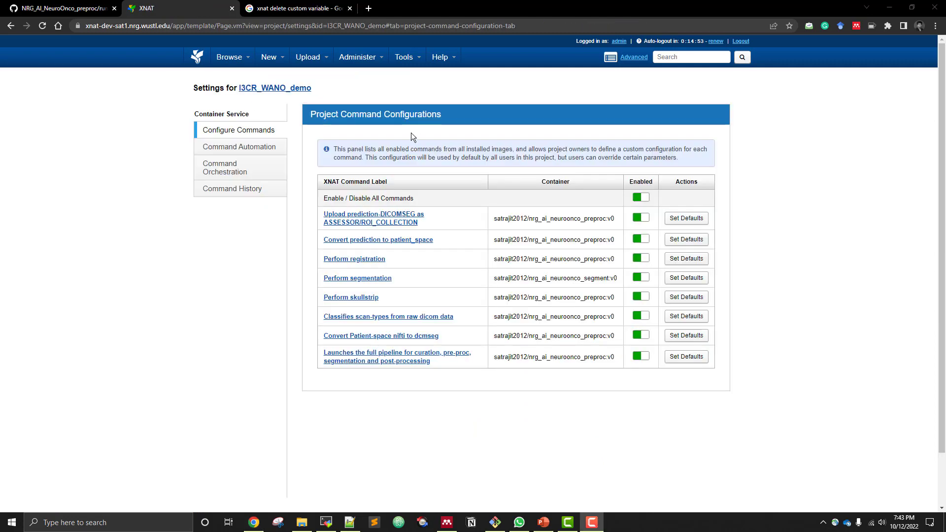
Start a custom variable set named segmentationReady for MR Sessions in the I3CR_WANO_demo project
{"action": "left_click", "coordinate": [290, 92]}
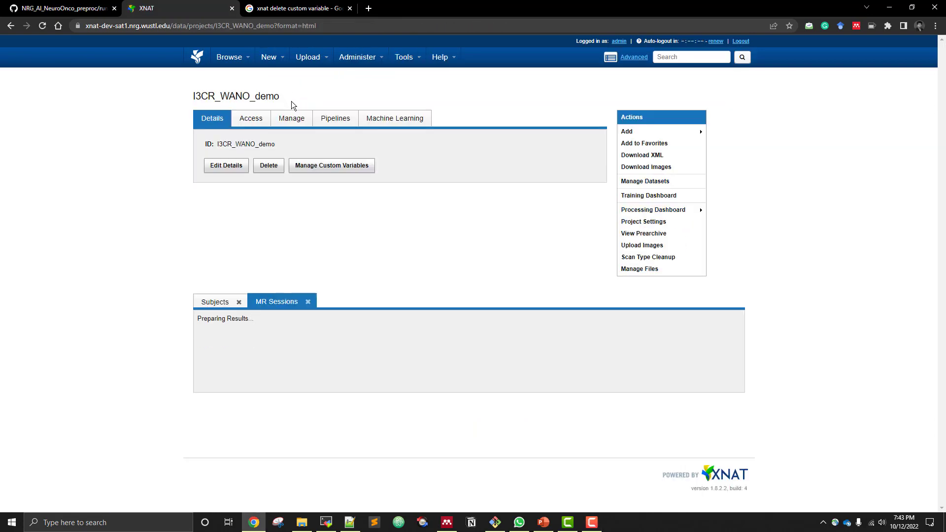
{"action": "left_click", "coordinate": [330, 165]}
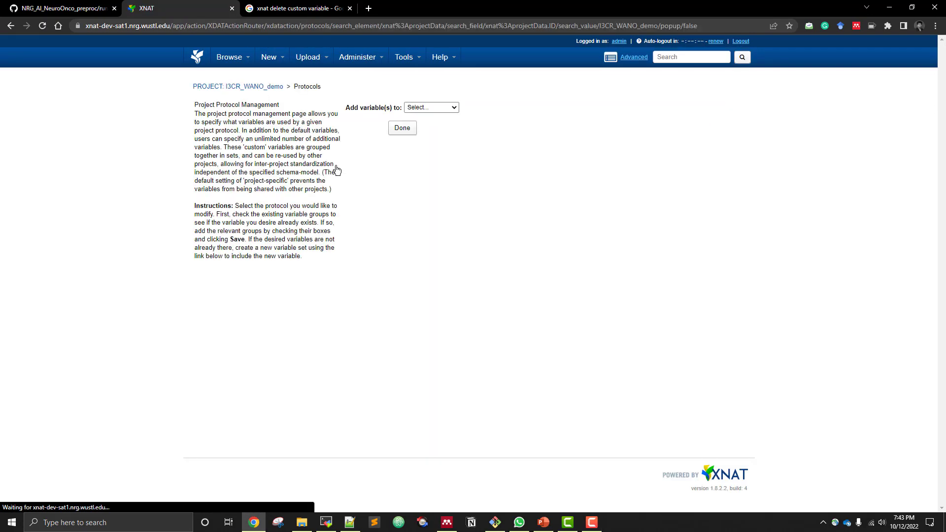
{"action": "left_click", "coordinate": [426, 106]}
{"action": "left_click", "coordinate": [423, 123]}
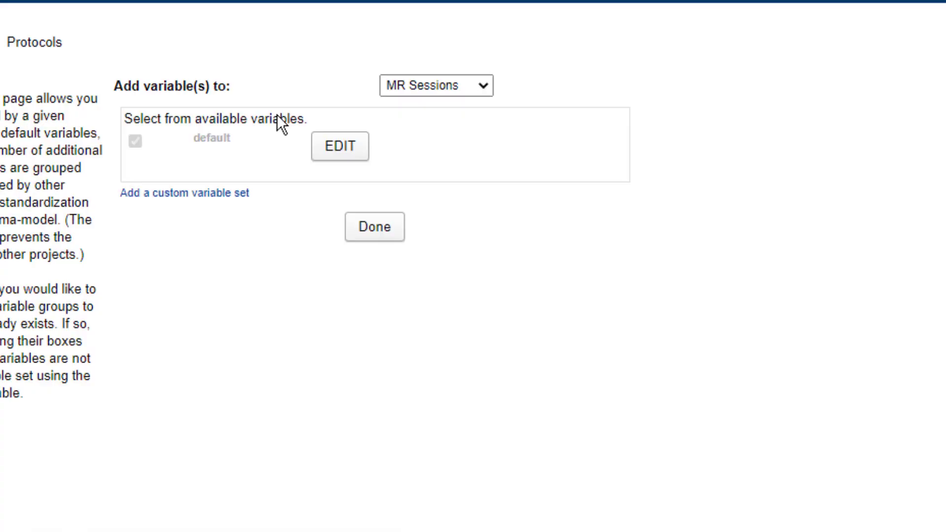
{"action": "left_click", "coordinate": [390, 160]}
{"action": "left_click", "coordinate": [254, 217]}
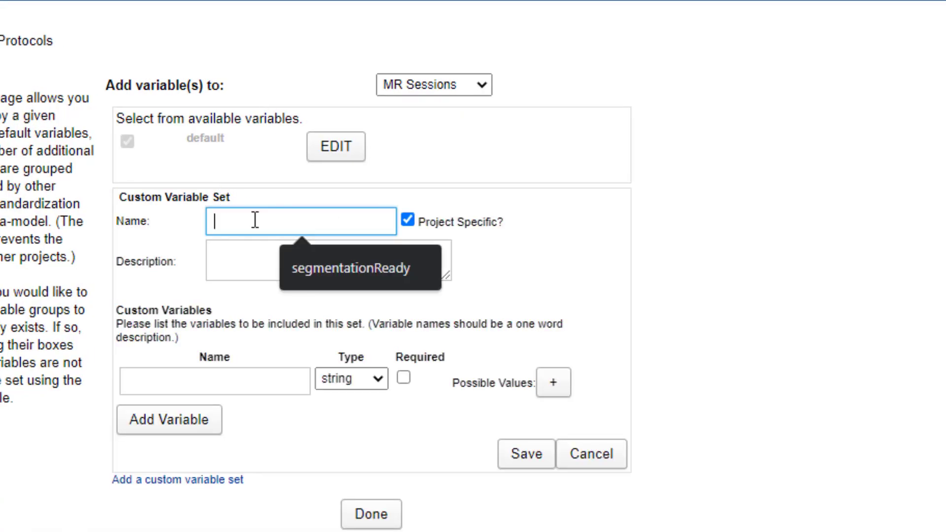
{"action": "left_click", "coordinate": [325, 255]}
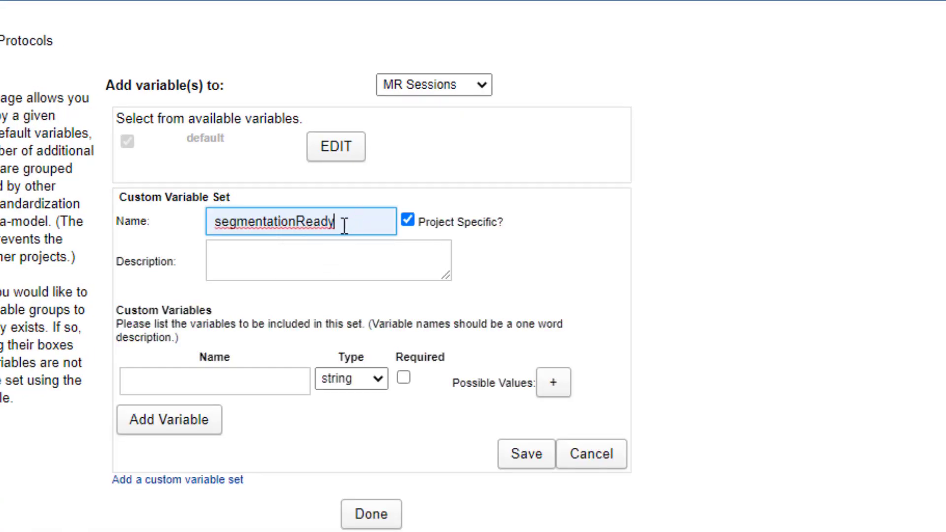
Define a boolean custom variable named segmentationReady, matching the set's name, and save the variable set
{"action": "left_click_drag", "start_coordinate": [345, 222], "coordinate": [198, 224]}
{"action": "right_click", "coordinate": [248, 226]}
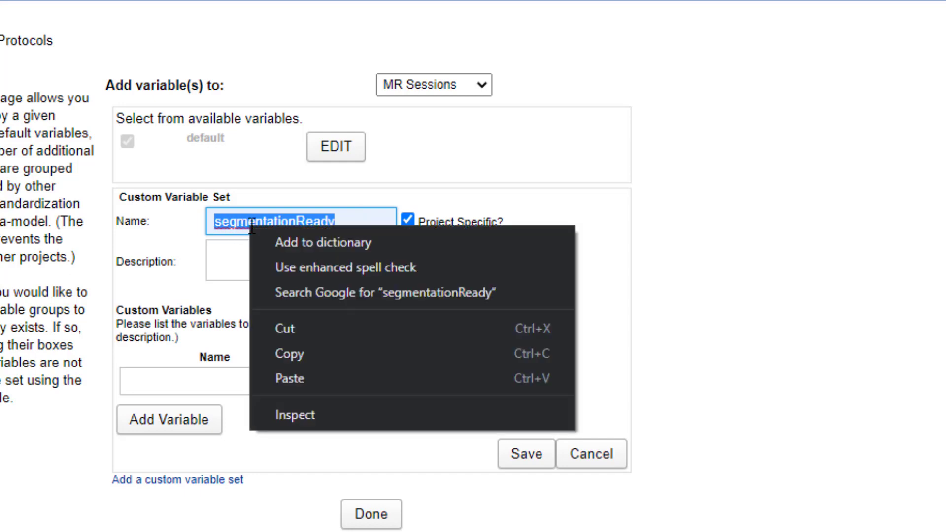
{"action": "left_click", "coordinate": [300, 353]}
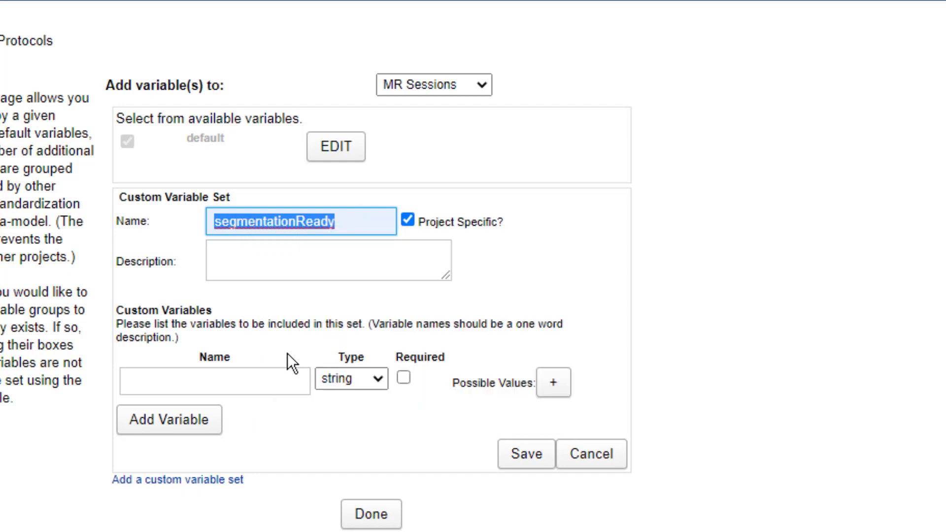
{"action": "right_click", "coordinate": [161, 382]}
{"action": "left_click", "coordinate": [211, 531]}
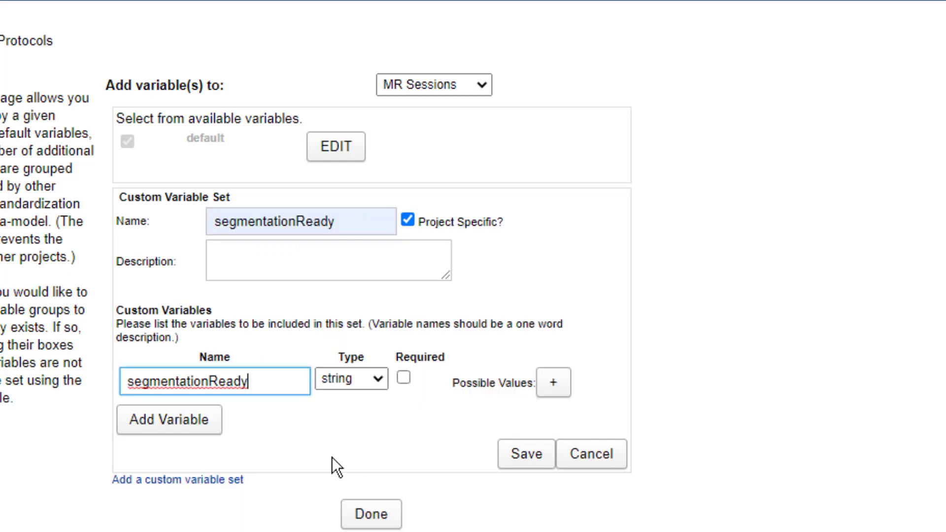
{"action": "left_click", "coordinate": [376, 387]}
{"action": "left_click", "coordinate": [358, 446]}
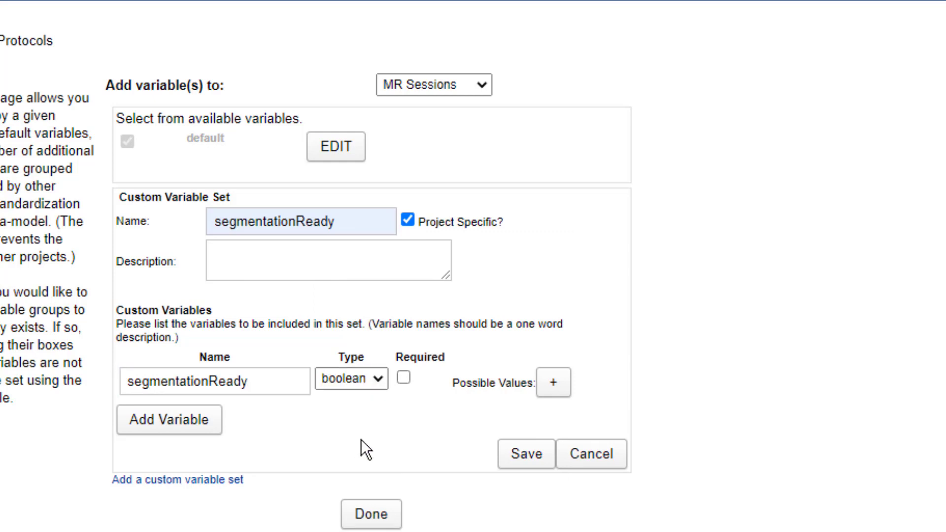
{"action": "left_click", "coordinate": [524, 453]}
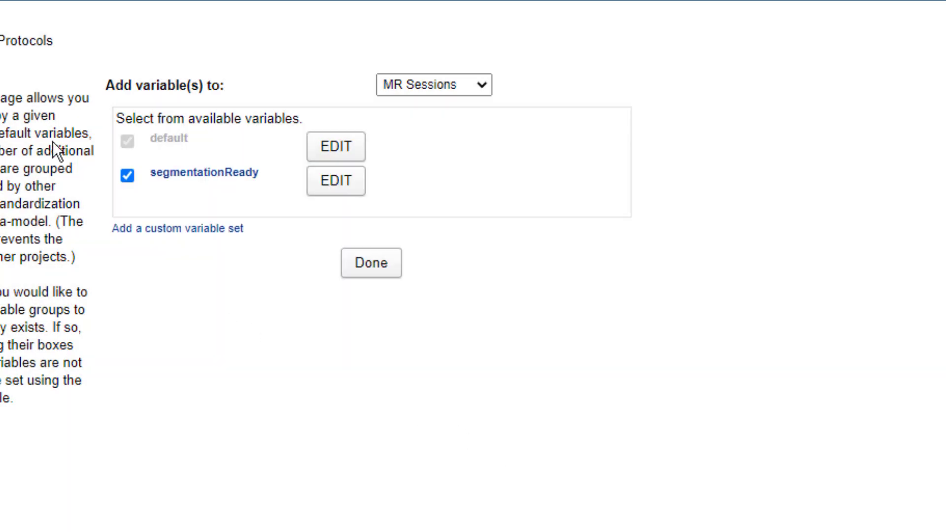
Return to the I3CR_WANO_demo project and open session TCGA-02-0047 to check its custom variable sets
{"action": "left_click", "coordinate": [237, 86]}
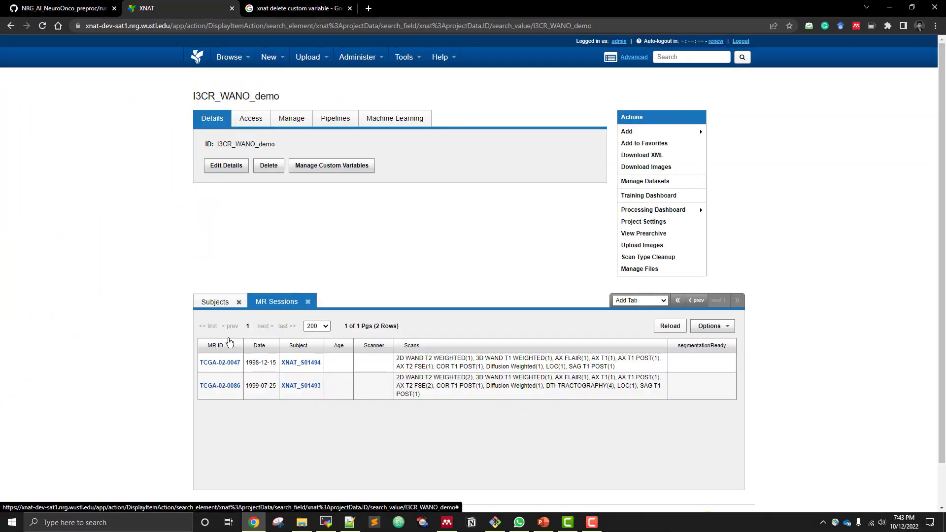
{"action": "left_click", "coordinate": [230, 363]}
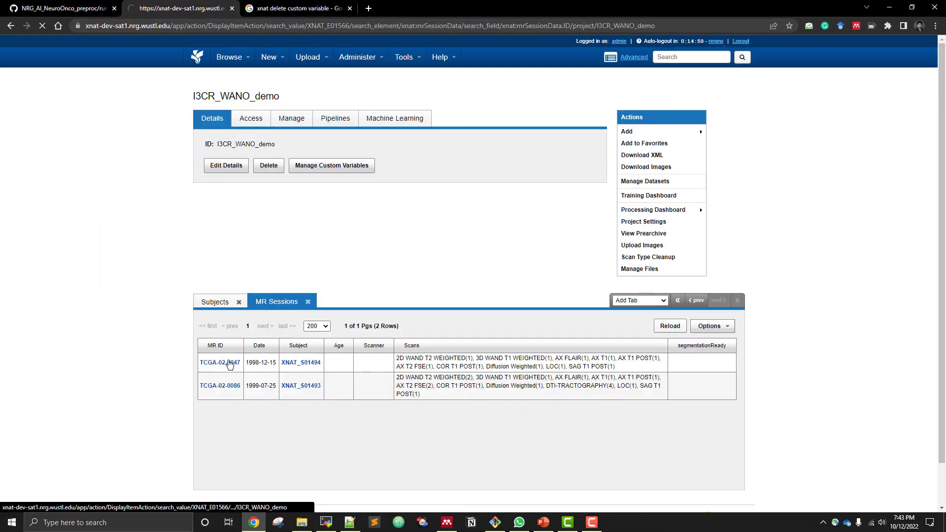
{"action": "left_click_drag", "start_coordinate": [196, 273], "coordinate": [231, 269]}
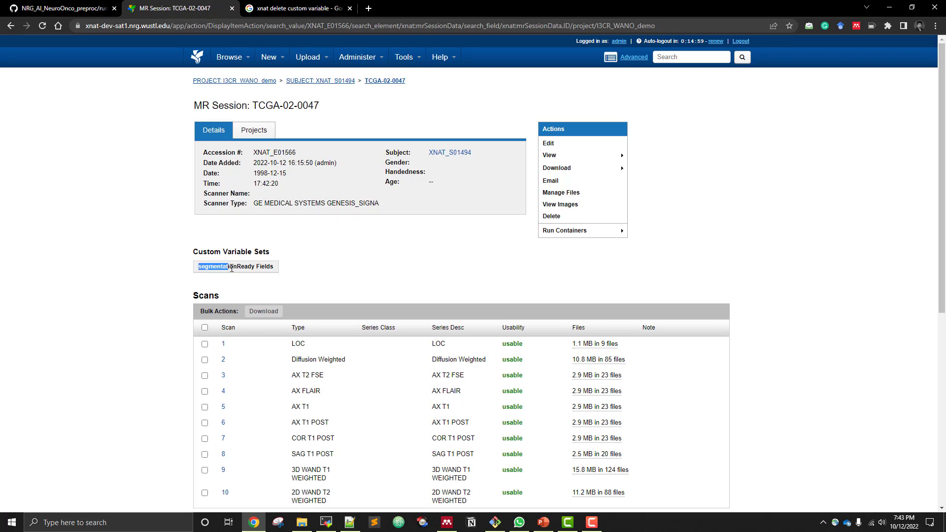
Examine the session's segmentationReady variable set and the Series Class column of its scan list
{"action": "left_click", "coordinate": [314, 267]}
{"action": "scroll", "coordinate": [461, 250], "scroll_direction": "down", "scroll_amount": 2}
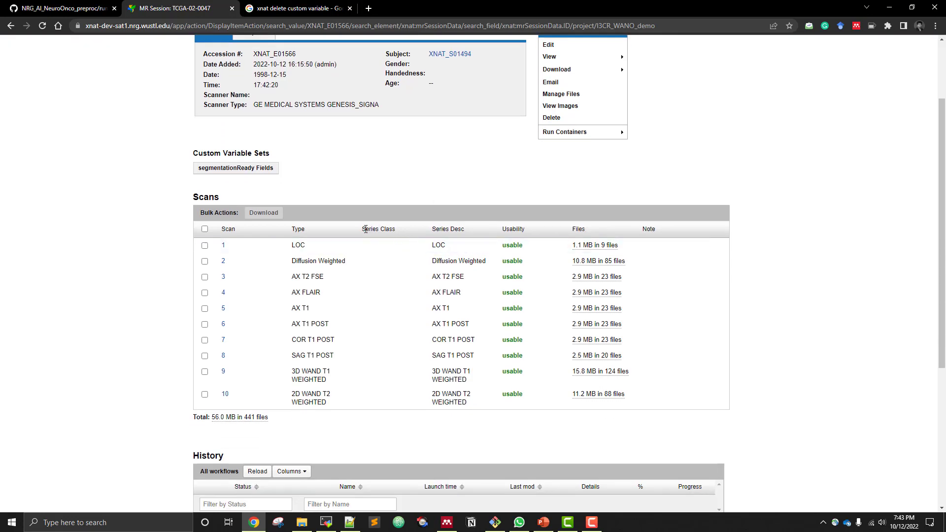
{"action": "left_click_drag", "start_coordinate": [361, 233], "coordinate": [393, 231]}
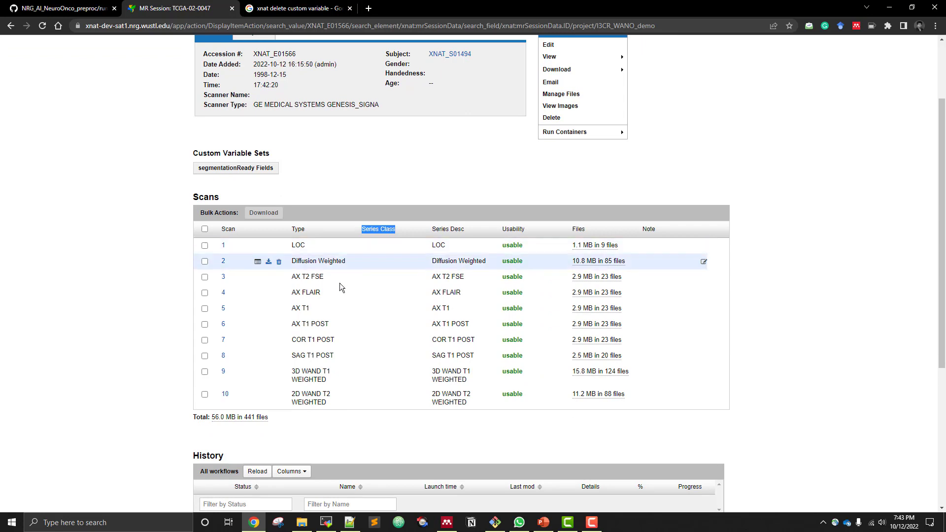
{"action": "left_click", "coordinate": [436, 189]}
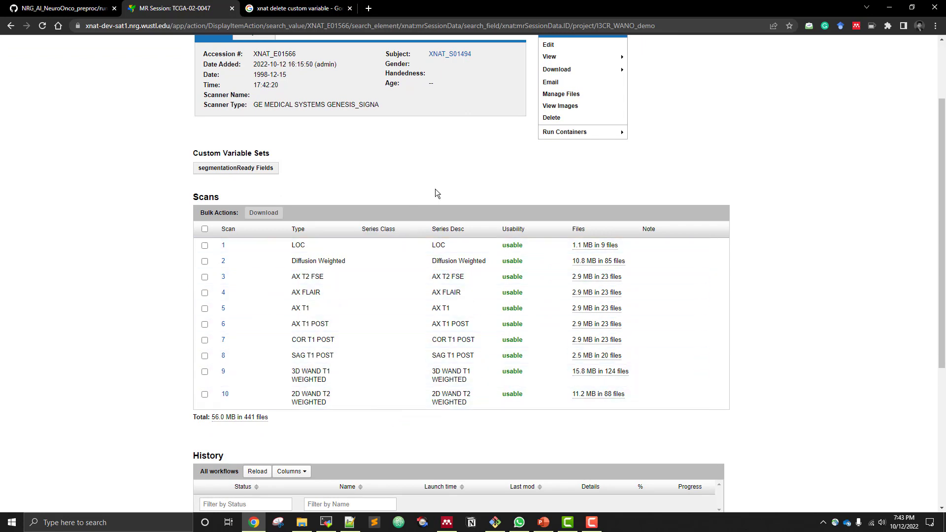
{"action": "scroll", "coordinate": [465, 197], "scroll_direction": "up", "scroll_amount": 2}
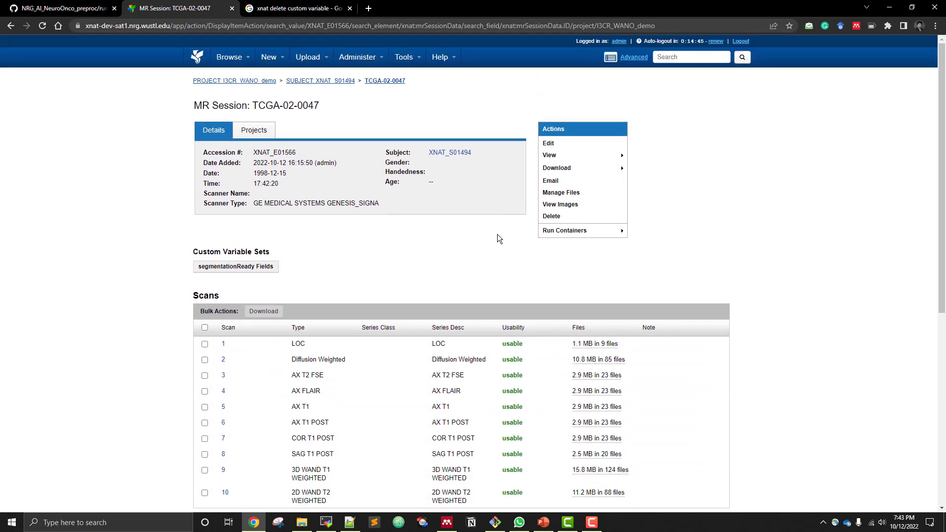
Run the 1-Scan-type Classifier container on session TCGA-02-0047 and acknowledge its launch
{"action": "mouse_move", "coordinate": [554, 232]}
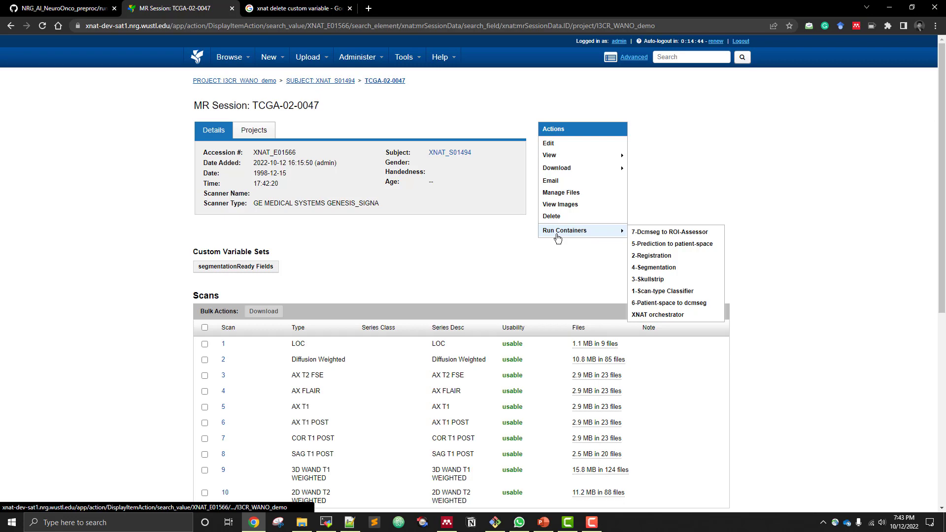
{"action": "left_click", "coordinate": [658, 292]}
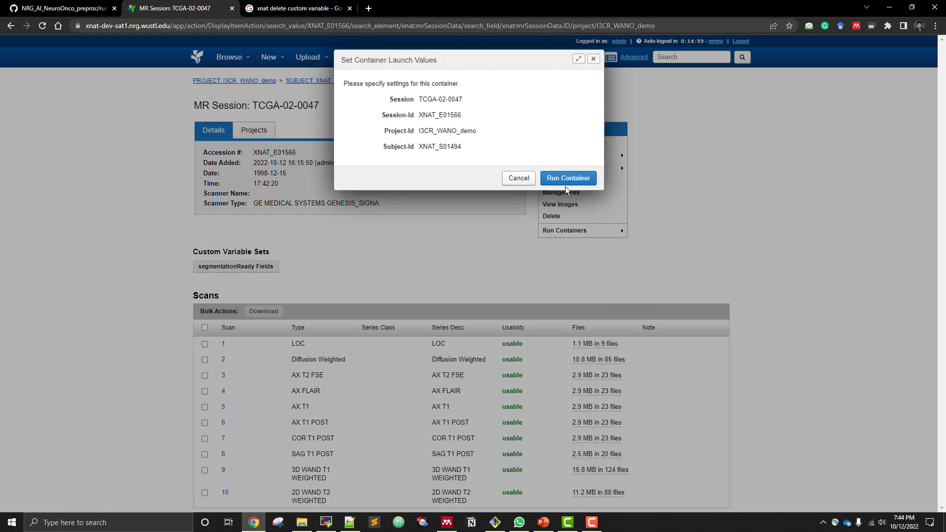
{"action": "left_click", "coordinate": [568, 179]}
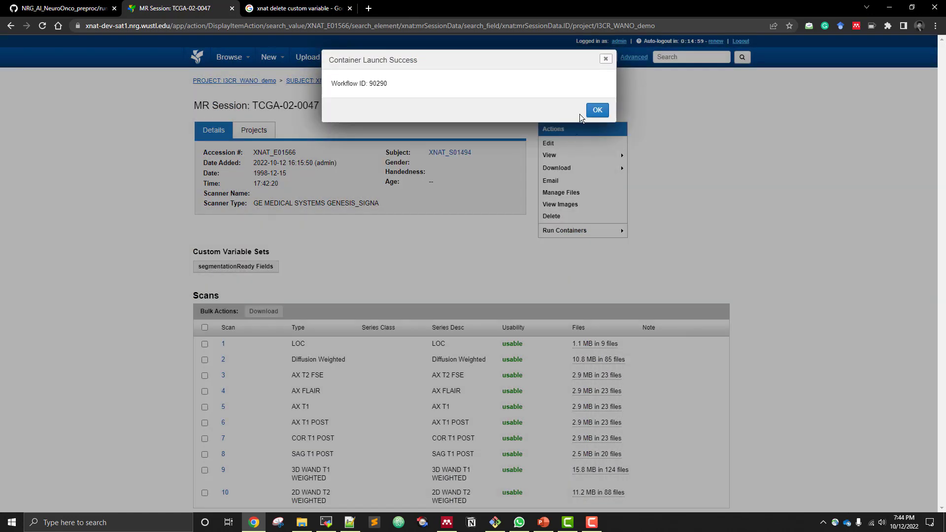
{"action": "left_click", "coordinate": [597, 110]}
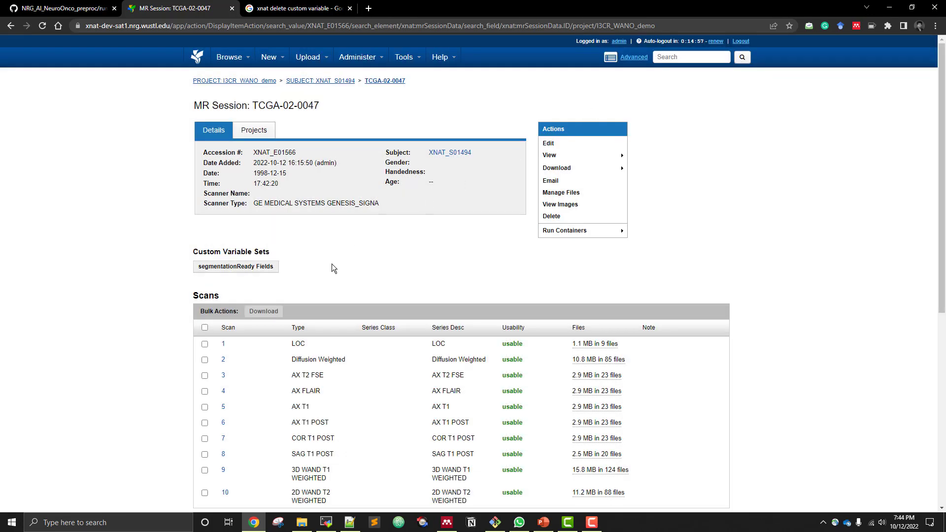
Reload the session's workflow history and follow the 1-Scan-type Classifier's StdOut log until processing ends, then close it
{"action": "scroll", "coordinate": [332, 267], "scroll_direction": "down", "scroll_amount": 6}
{"action": "left_click", "coordinate": [258, 276]}
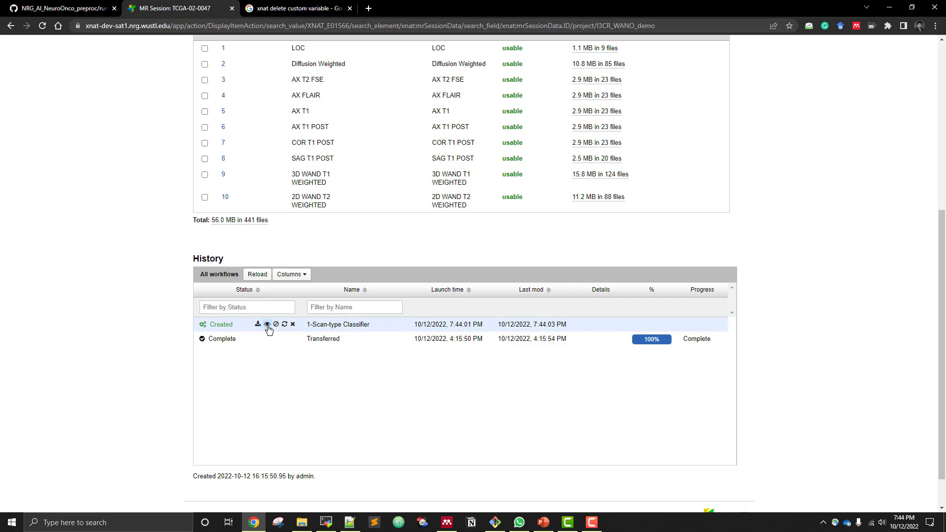
{"action": "left_click", "coordinate": [267, 325]}
{"action": "left_click", "coordinate": [592, 467]}
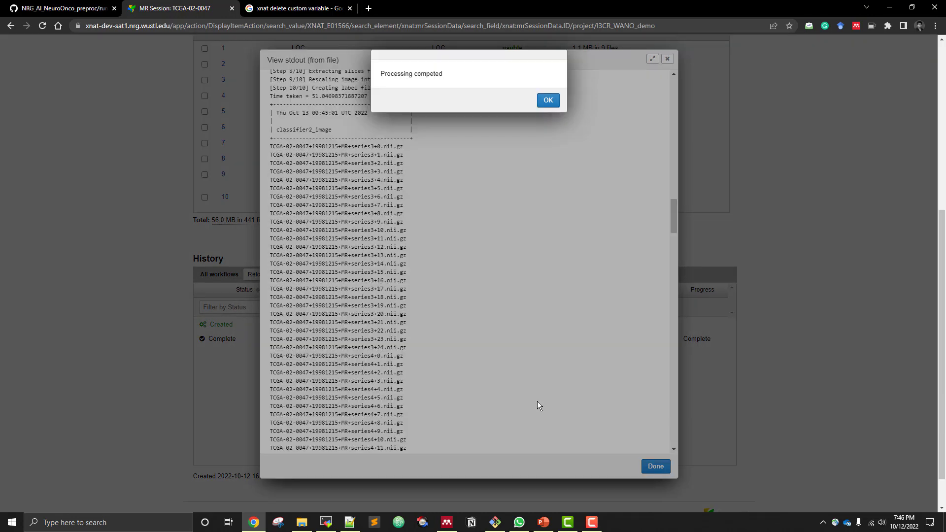
{"action": "left_click", "coordinate": [548, 100]}
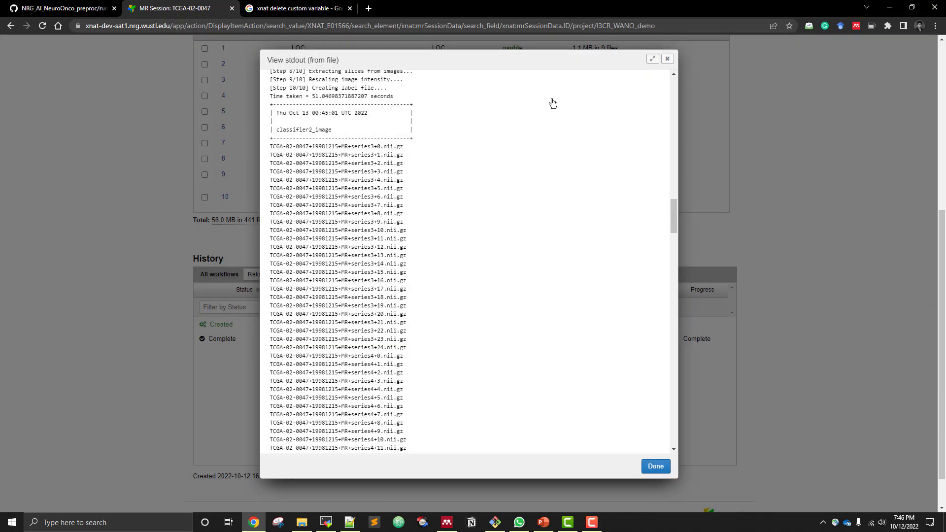
{"action": "left_click", "coordinate": [649, 467]}
{"action": "left_click", "coordinate": [647, 467]}
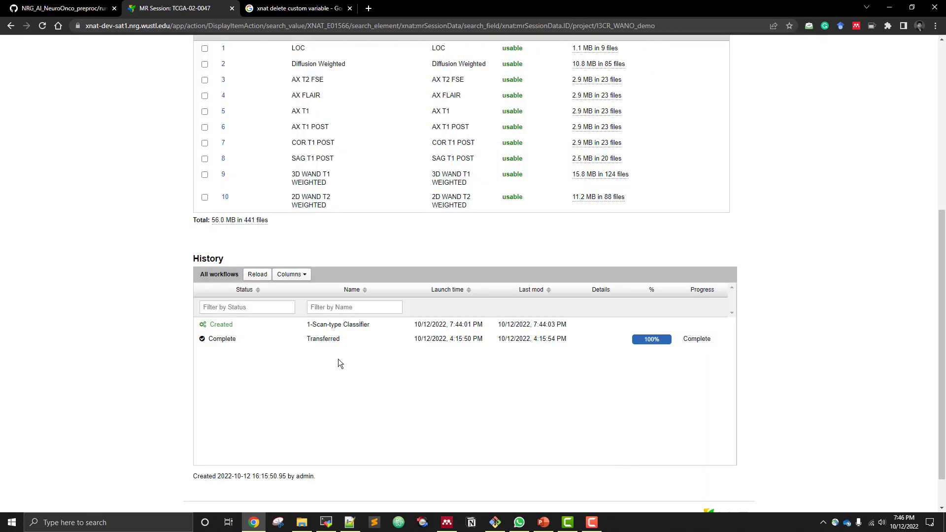
Refresh the workflow history and the session page to check the segmentationReady value and the scans' series classes
{"action": "left_click", "coordinate": [258, 277]}
{"action": "mouse_move", "coordinate": [234, 327]}
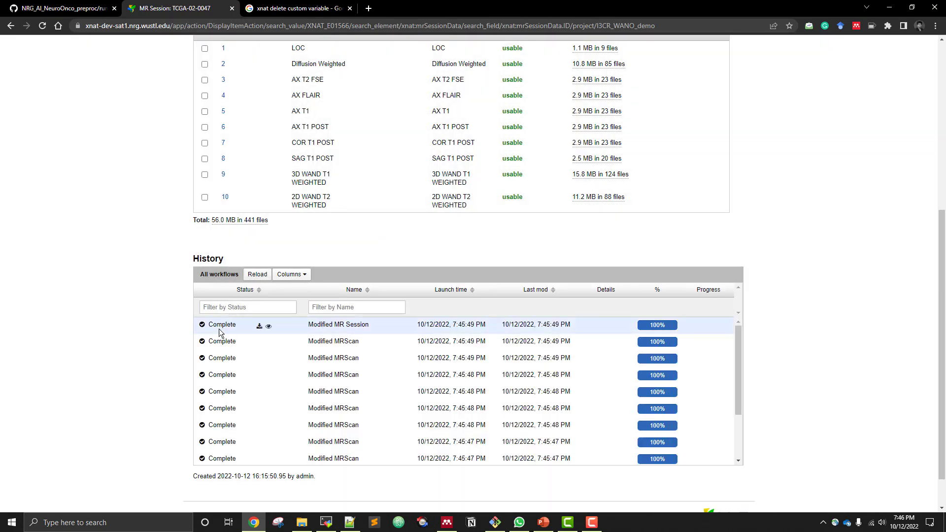
{"action": "scroll", "coordinate": [140, 178], "scroll_direction": "up", "scroll_amount": 5}
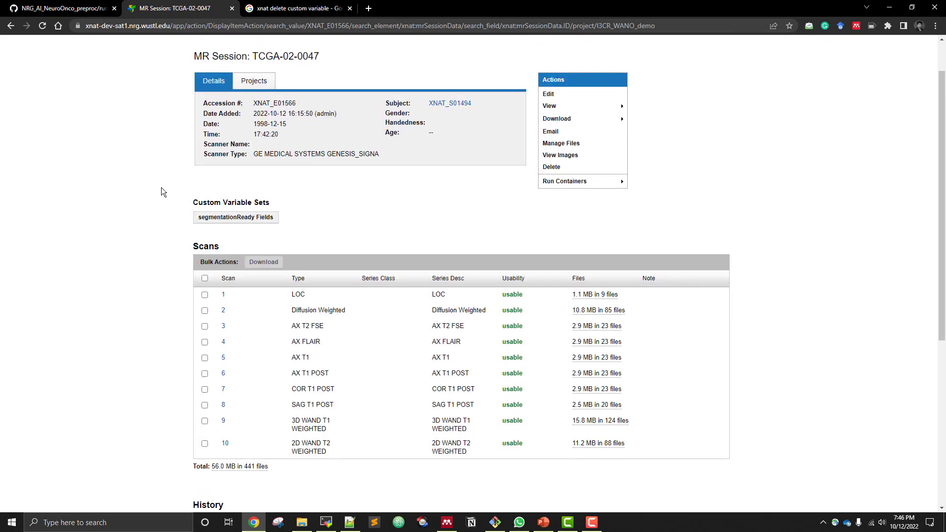
{"action": "left_click_drag", "start_coordinate": [191, 203], "coordinate": [270, 215]}
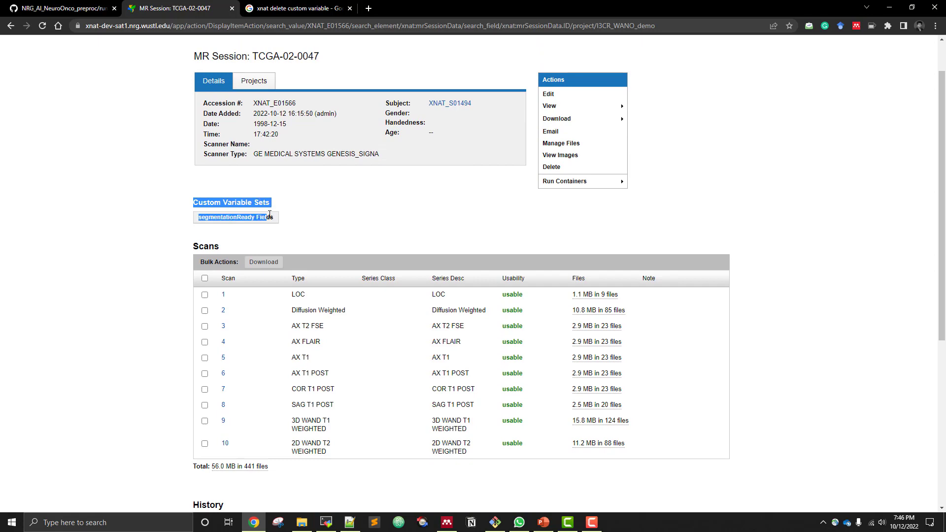
{"action": "left_click", "coordinate": [148, 229]}
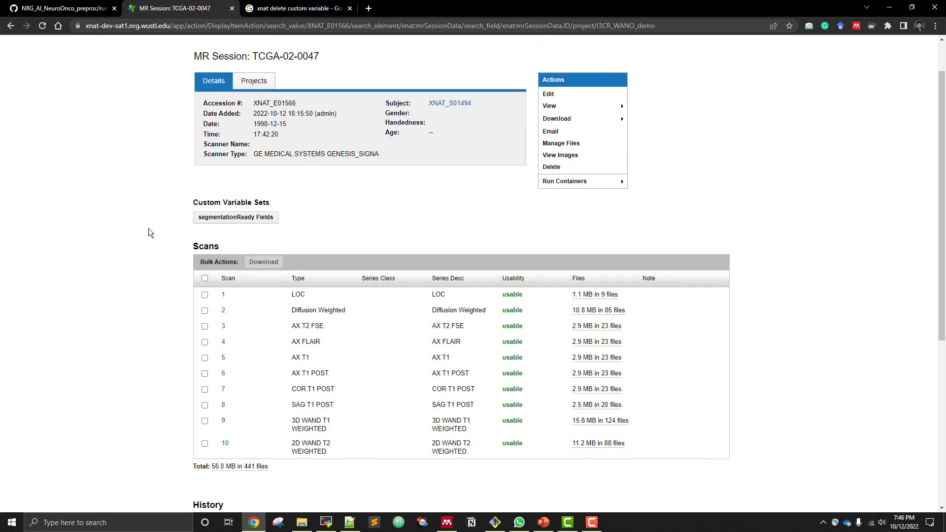
{"action": "left_click", "coordinate": [43, 26]}
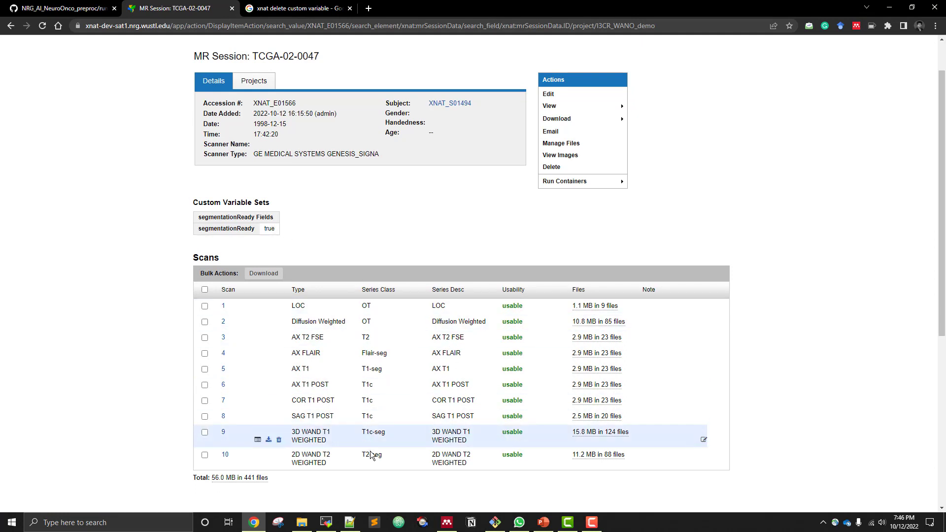
Inspect the SCANTYPES and ANAT_PATIENT_SPACE files in the session's 1-scan_type_classifier resource, then close the file manager
{"action": "left_click", "coordinate": [560, 144]}
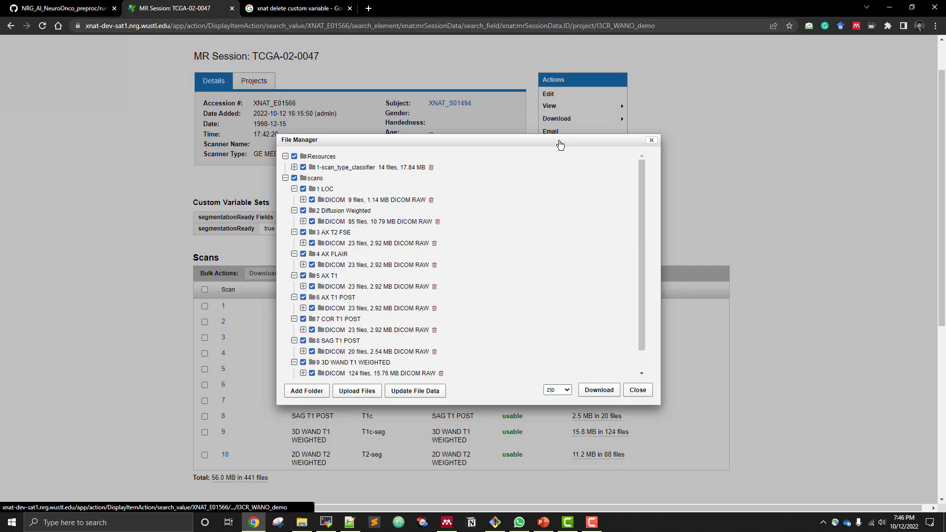
{"action": "left_click", "coordinate": [295, 168]}
{"action": "left_click", "coordinate": [303, 189]}
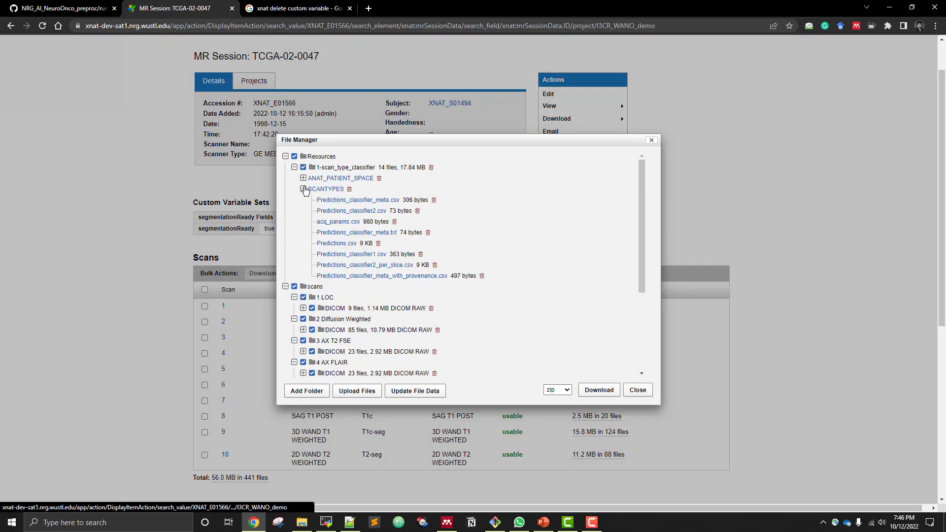
{"action": "left_click", "coordinate": [304, 178]}
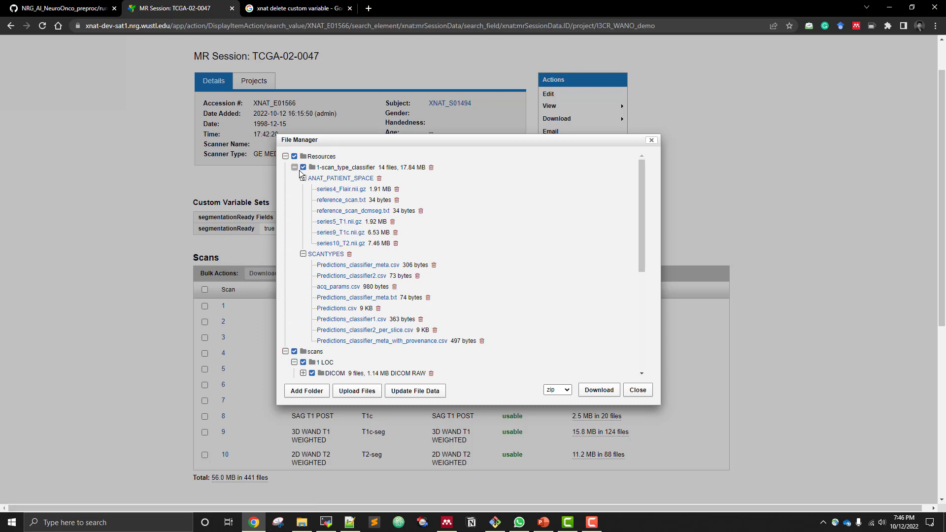
{"action": "left_click", "coordinate": [296, 168]}
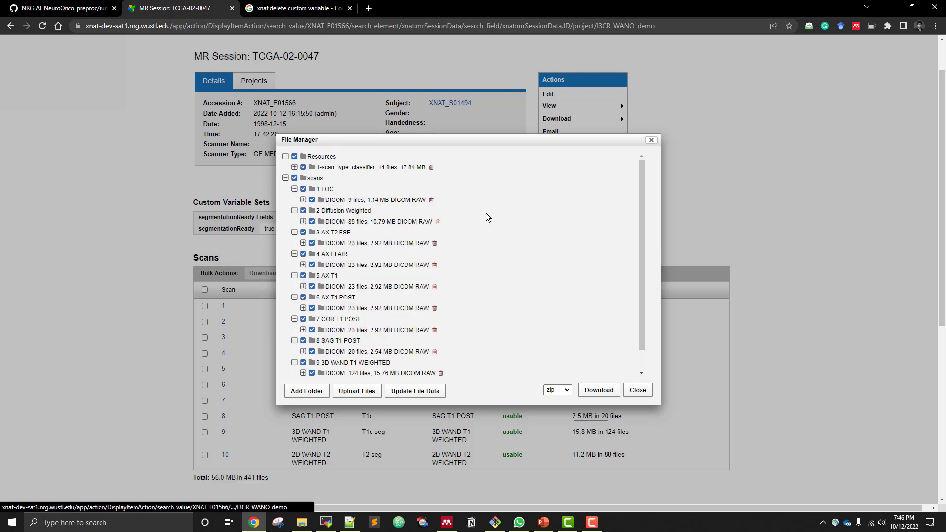
{"action": "left_click", "coordinate": [637, 389]}
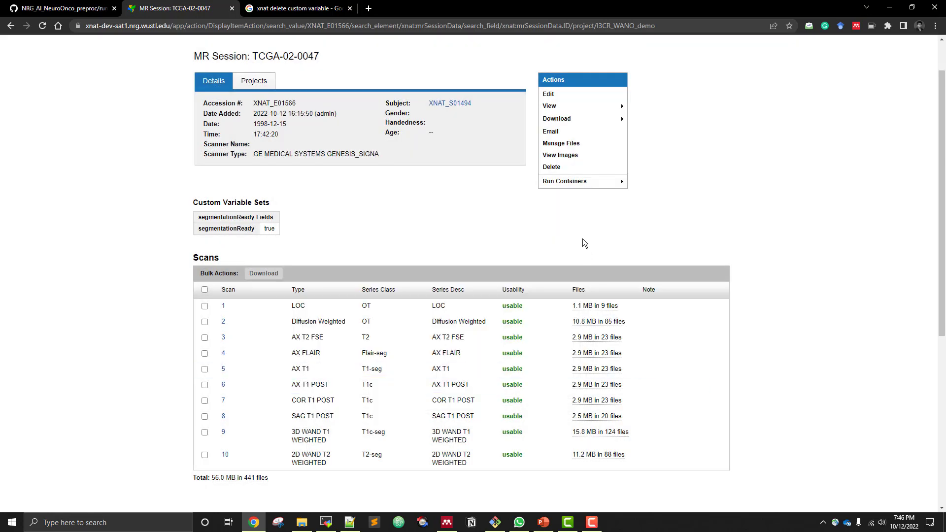
Run the 2-Registration container on session TCGA-02-0047 and acknowledge its launch
{"action": "mouse_move", "coordinate": [583, 184]}
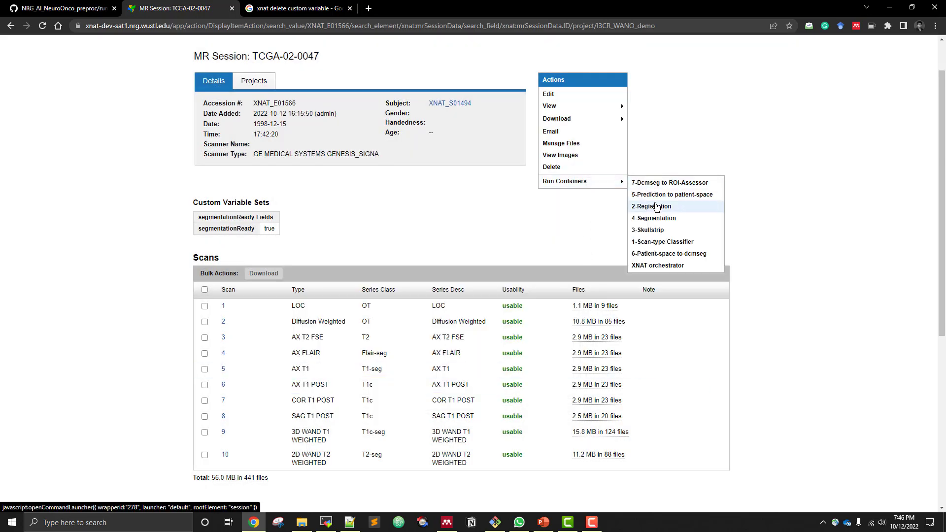
{"action": "left_click", "coordinate": [652, 206]}
{"action": "left_click", "coordinate": [569, 194]}
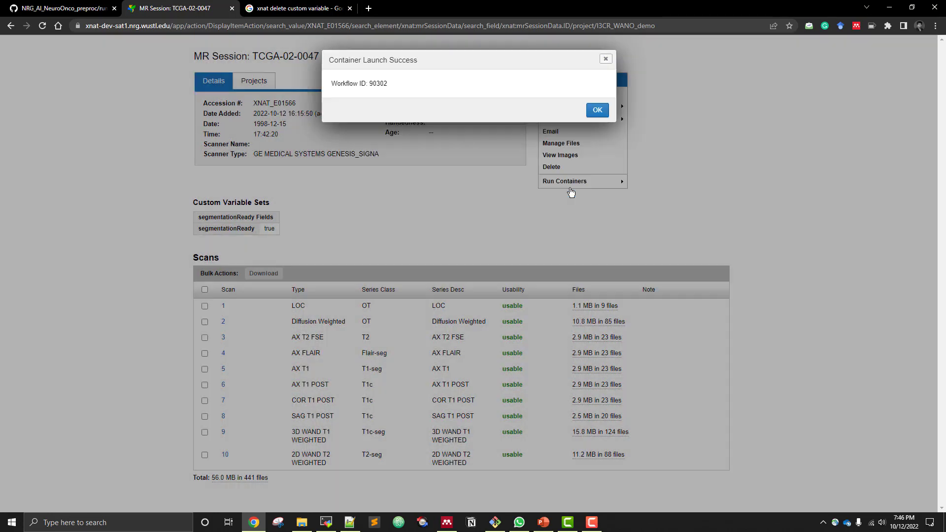
{"action": "left_click", "coordinate": [598, 112]}
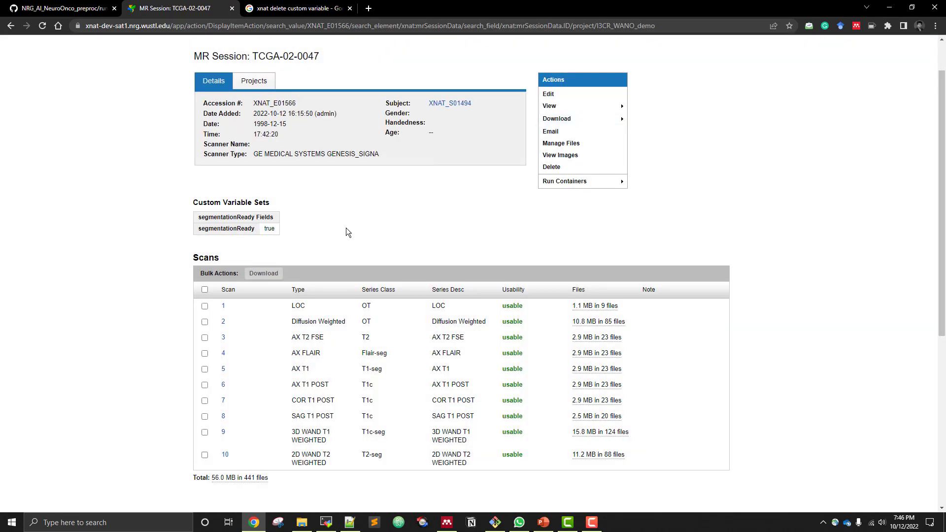
Follow the 2-Registration workflow's StdOut log from the session history until registration finishes, then close it
{"action": "scroll", "coordinate": [348, 232], "scroll_direction": "down", "scroll_amount": 6}
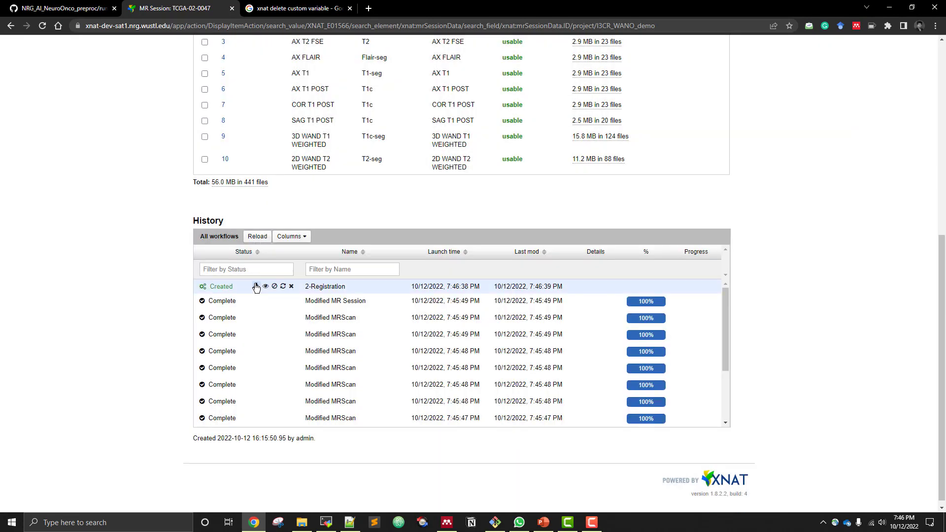
{"action": "left_click", "coordinate": [266, 287]}
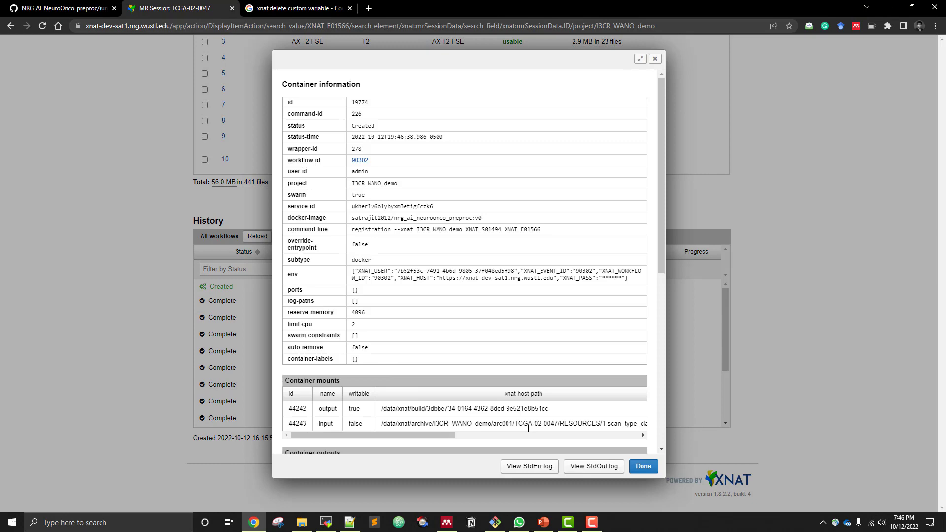
{"action": "left_click", "coordinate": [615, 469]}
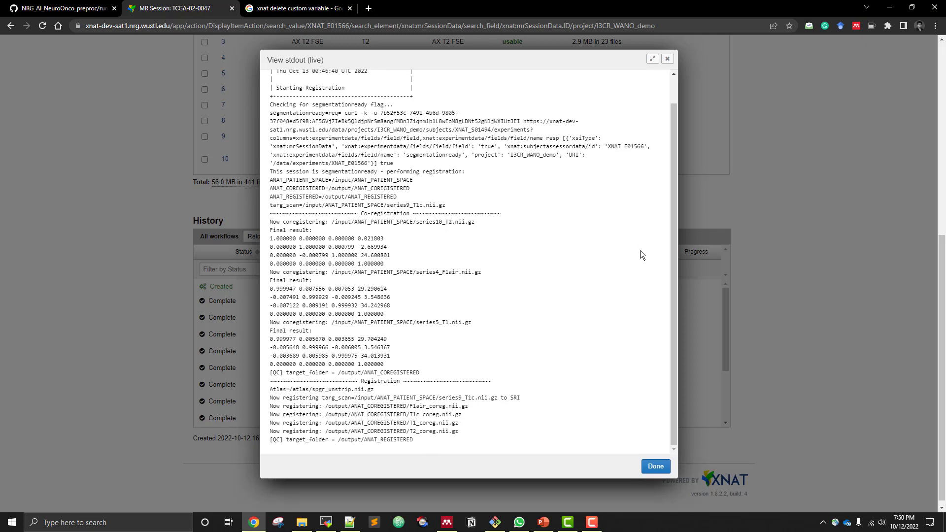
{"action": "left_click", "coordinate": [659, 457]}
{"action": "left_click", "coordinate": [650, 467]}
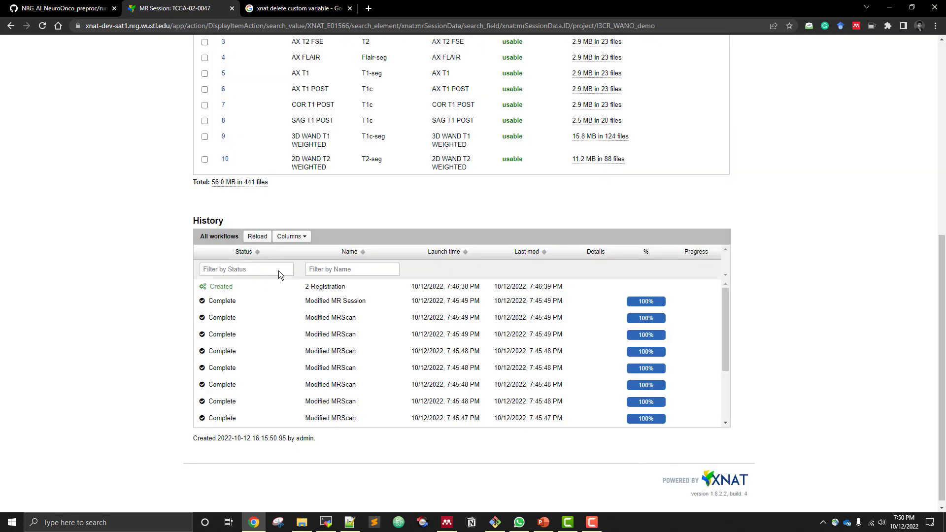
Reload the workflow history and refresh the session page after the registration run
{"action": "left_click", "coordinate": [253, 237]}
{"action": "scroll", "coordinate": [171, 214], "scroll_direction": "up", "scroll_amount": 6}
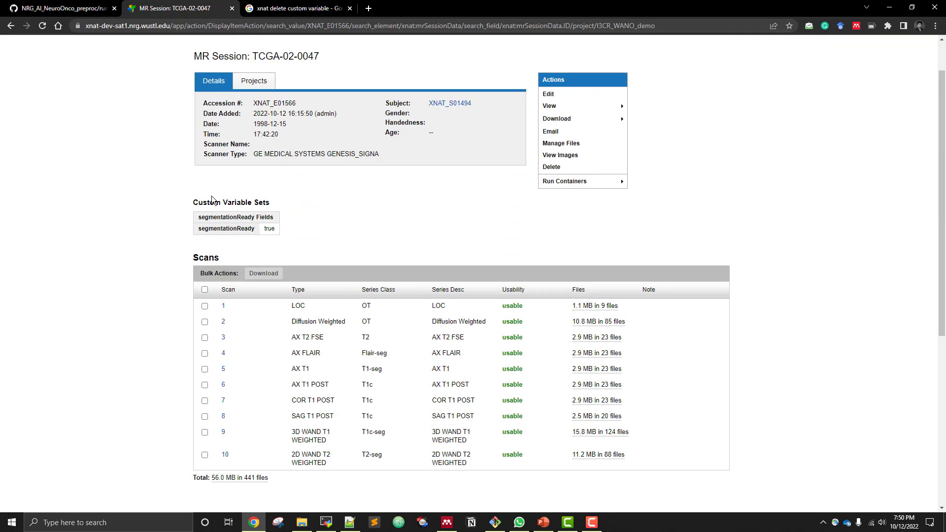
{"action": "left_click", "coordinate": [47, 28]}
View QC.png from the ANAT_COREGISTERED folder of the 2-registration resource and return to the session page
{"action": "left_click", "coordinate": [551, 143]}
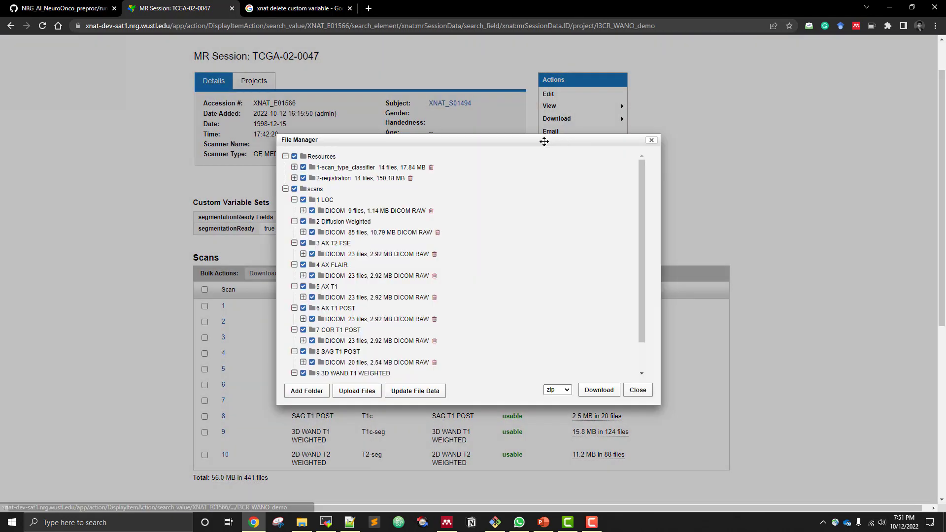
{"action": "left_click", "coordinate": [294, 178]}
{"action": "left_click", "coordinate": [303, 200]}
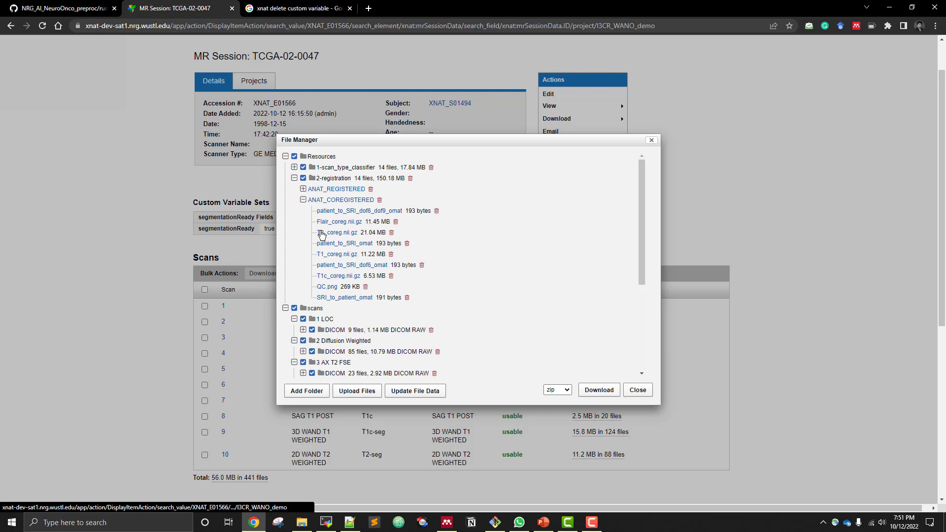
{"action": "left_click", "coordinate": [327, 287]}
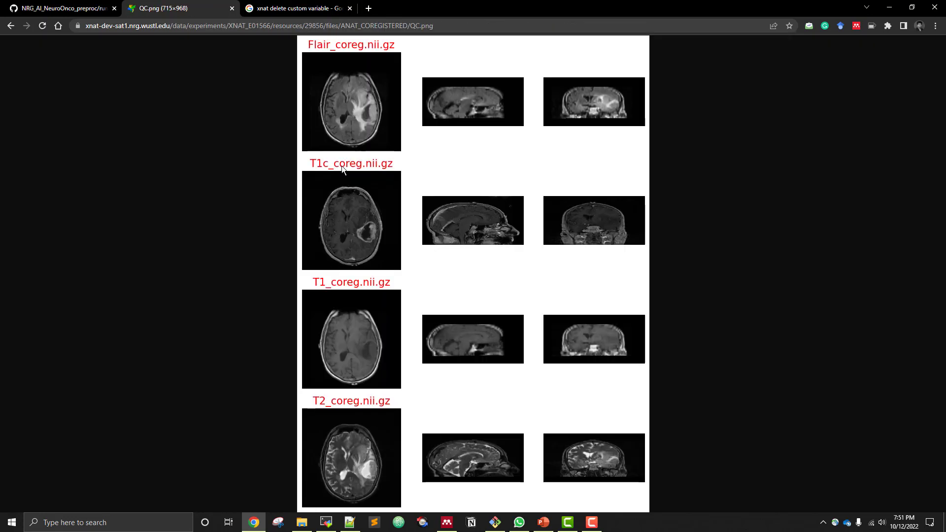
{"action": "left_click", "coordinate": [10, 26]}
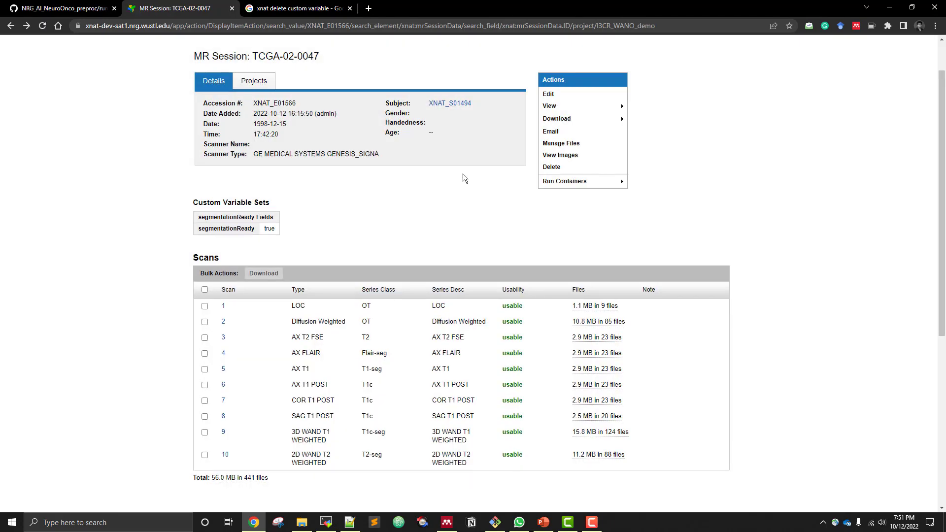
View QC.png from the ANAT_REGISTERED folder of the 2-registration resource and return to the session page
{"action": "left_click", "coordinate": [562, 143]}
{"action": "left_click", "coordinate": [295, 179]}
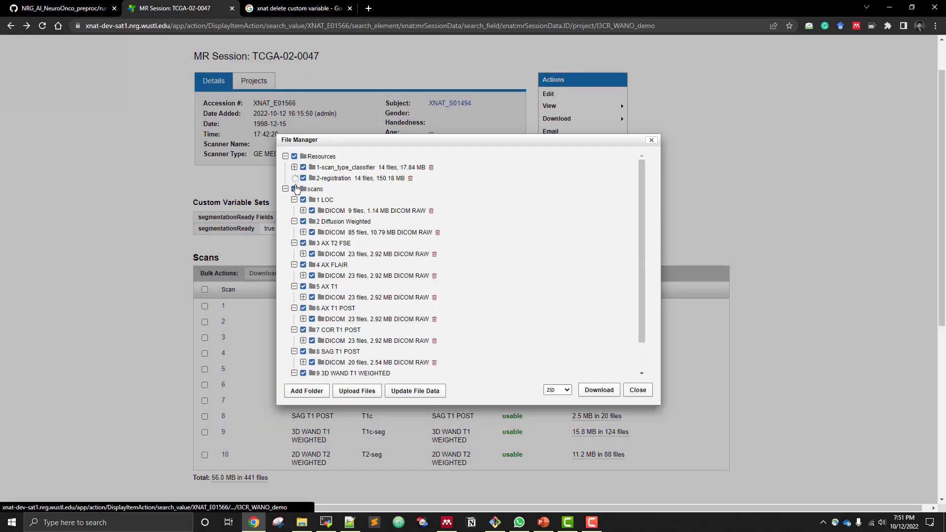
{"action": "left_click", "coordinate": [303, 189]}
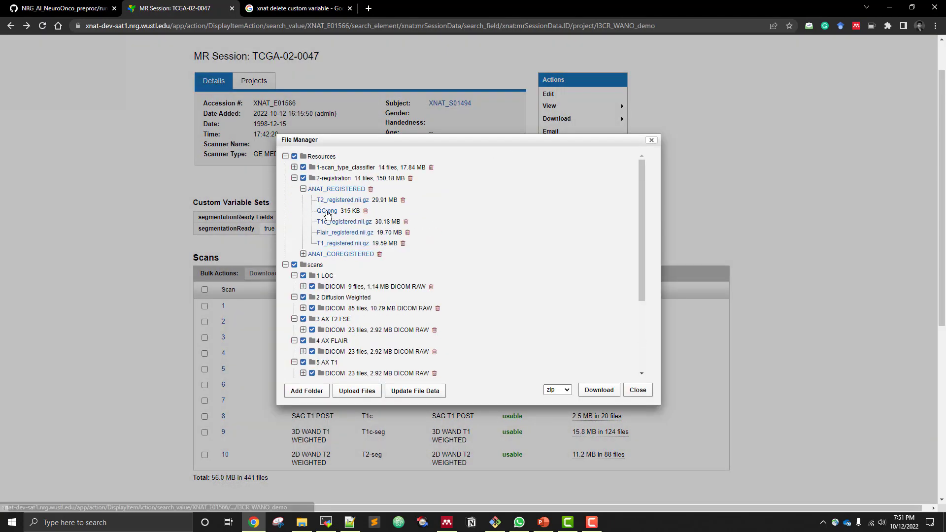
{"action": "left_click", "coordinate": [327, 211]}
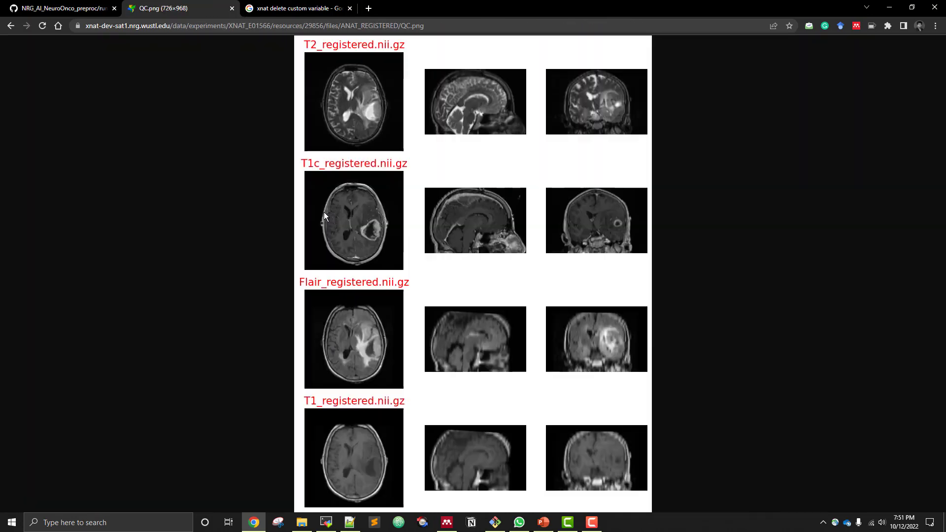
{"action": "left_click", "coordinate": [10, 26]}
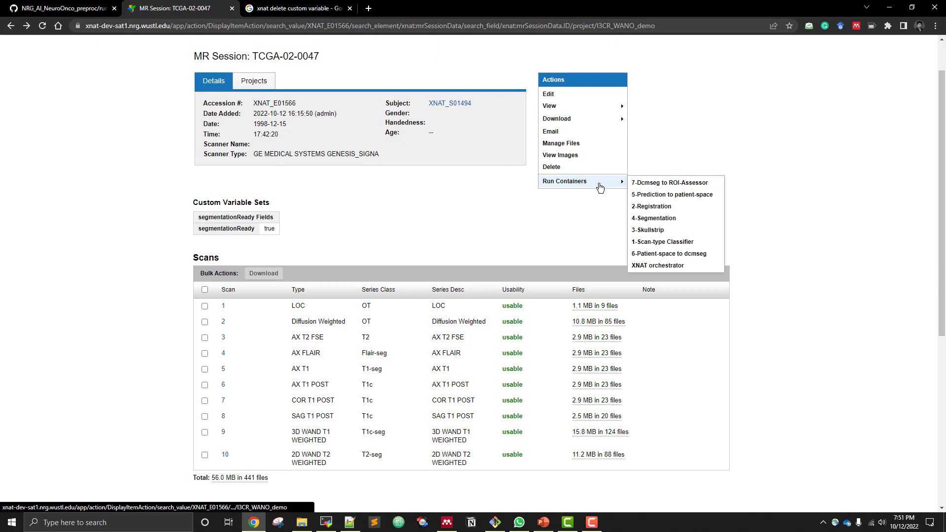
Run the 3-Skullstrip container on session TCGA-02-0047 and acknowledge its launch
{"action": "mouse_move", "coordinate": [616, 183]}
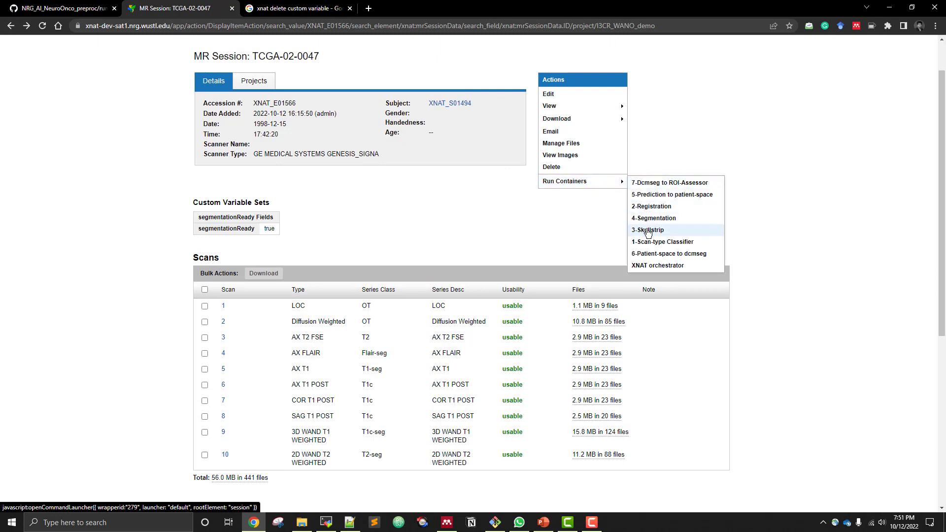
{"action": "left_click", "coordinate": [643, 227]}
{"action": "left_click", "coordinate": [576, 197]}
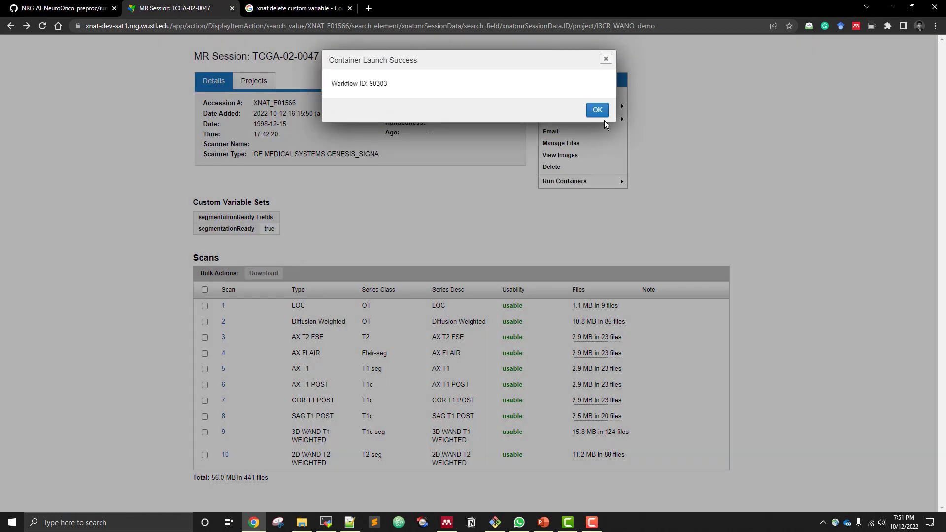
{"action": "left_click", "coordinate": [600, 115]}
Follow the 3-Skullstrip workflow's StdOut log from the session history until processing finishes, then close the log and container information
{"action": "scroll", "coordinate": [382, 212], "scroll_direction": "down", "scroll_amount": 6}
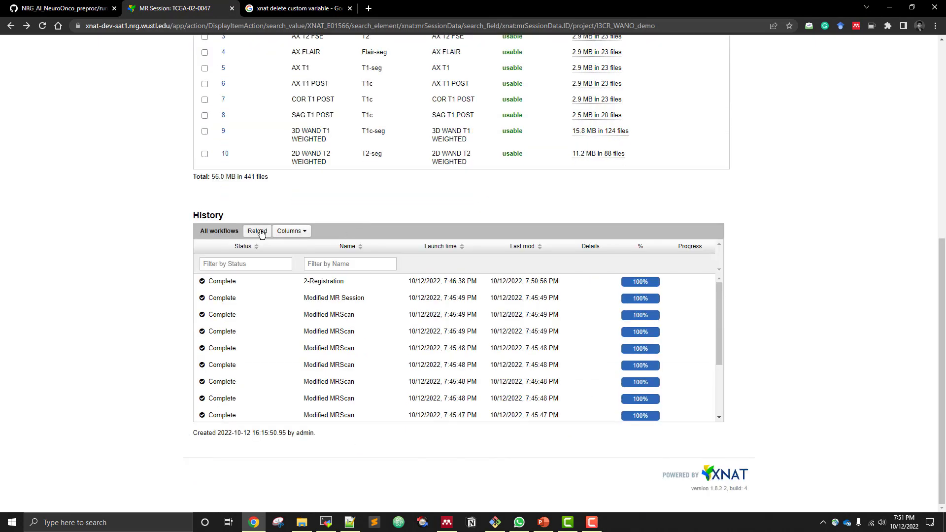
{"action": "left_click", "coordinate": [258, 231]}
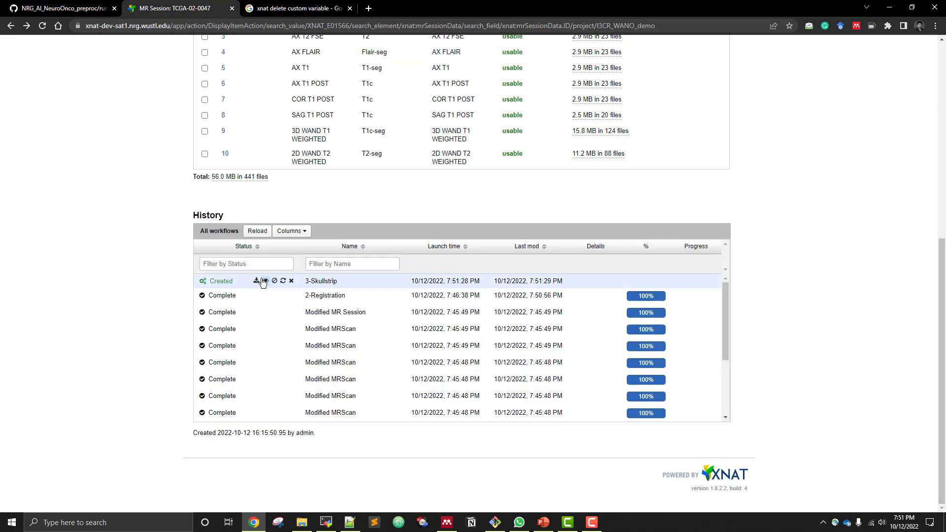
{"action": "left_click", "coordinate": [265, 282]}
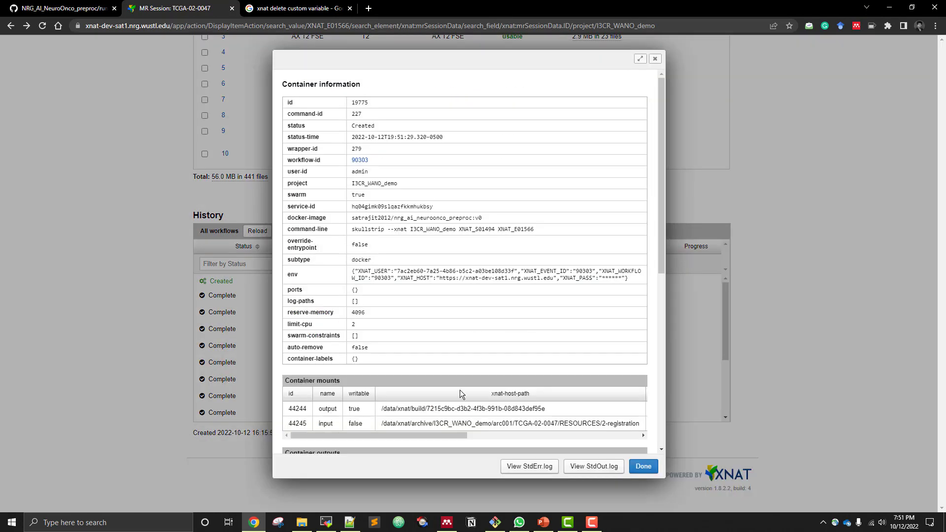
{"action": "left_click", "coordinate": [594, 467]}
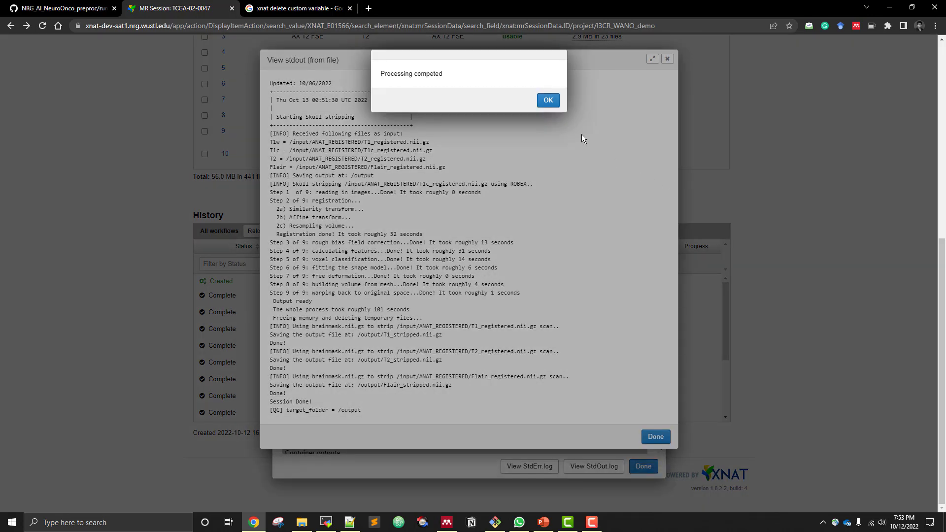
{"action": "left_click", "coordinate": [548, 100]}
{"action": "left_click", "coordinate": [648, 437]}
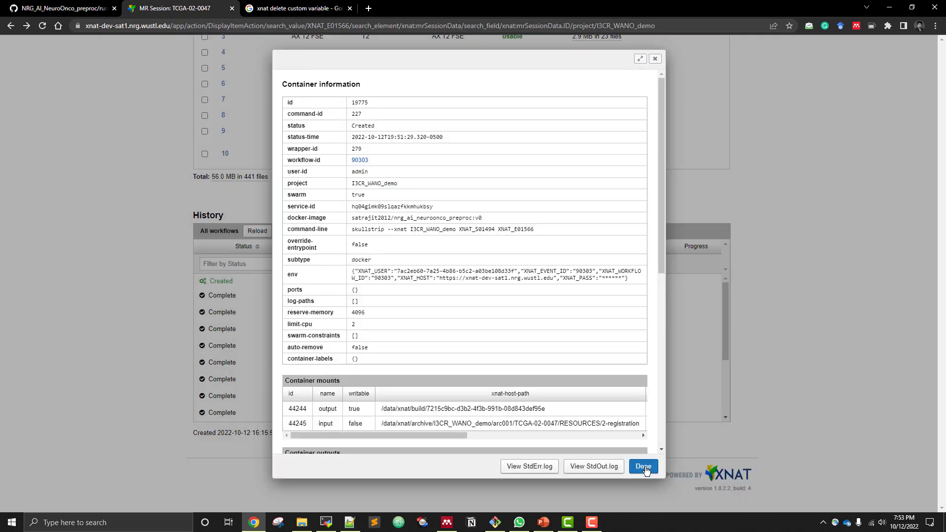
{"action": "left_click", "coordinate": [644, 466]}
Reload the workflow history and refresh the session page after the skull-stripping run
{"action": "left_click", "coordinate": [257, 231]}
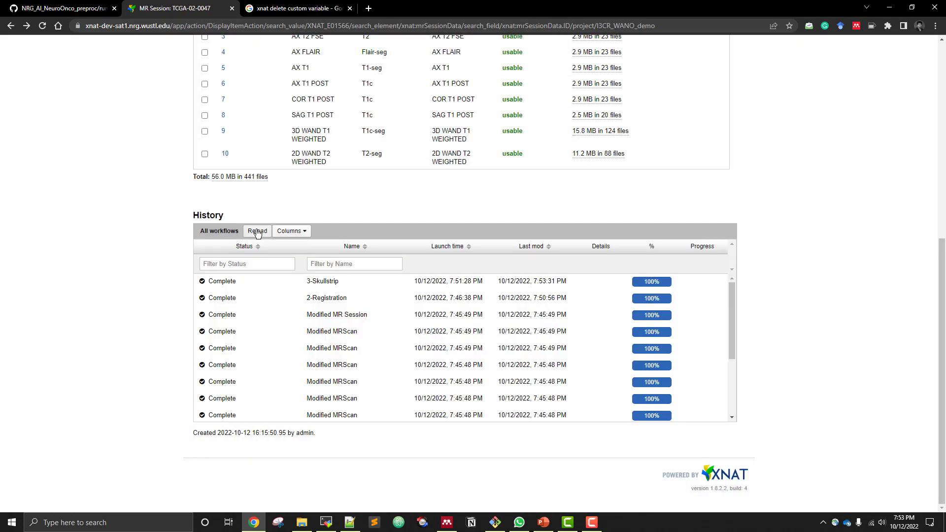
{"action": "scroll", "coordinate": [158, 179], "scroll_direction": "up", "scroll_amount": 6}
{"action": "left_click", "coordinate": [43, 27]}
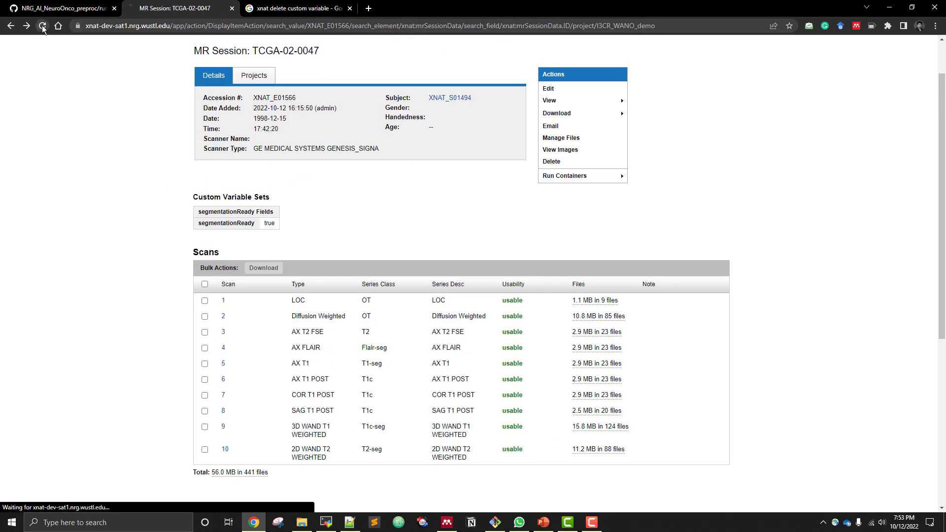
View QC.png from the 3-skullstripped resource in the session's files and return to the session page
{"action": "left_click", "coordinate": [556, 138]}
{"action": "left_click", "coordinate": [294, 167]}
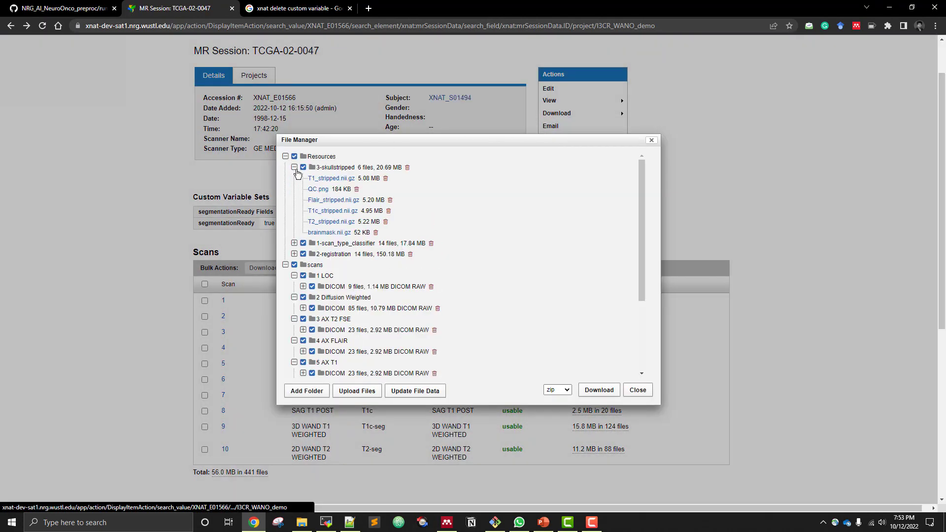
{"action": "left_click", "coordinate": [315, 190]}
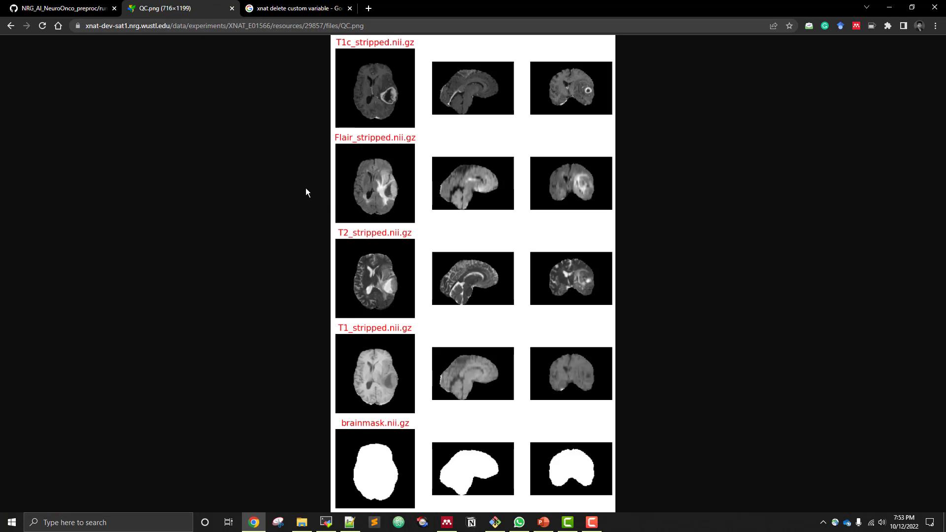
{"action": "left_click", "coordinate": [10, 25]}
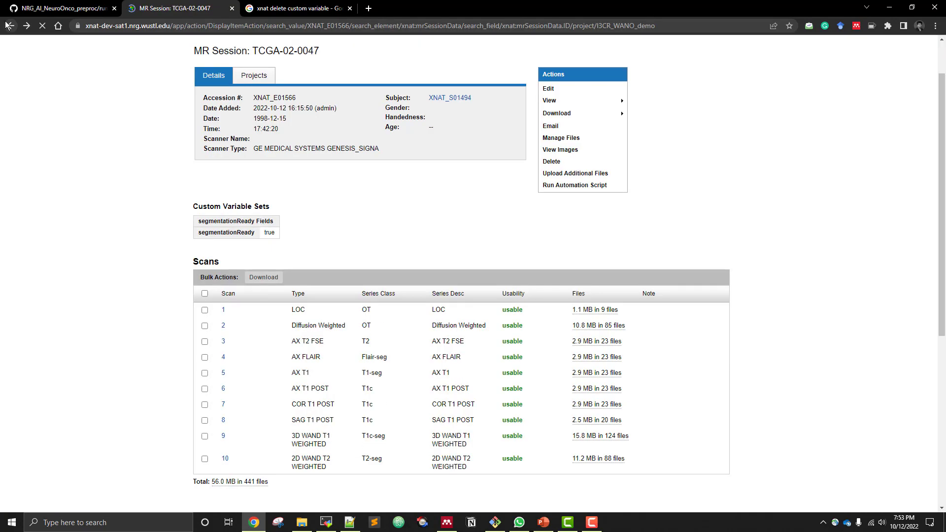
Run the 4-Segmentation container on session TCGA-02-0047 and acknowledge its launch
{"action": "mouse_move", "coordinate": [595, 176]}
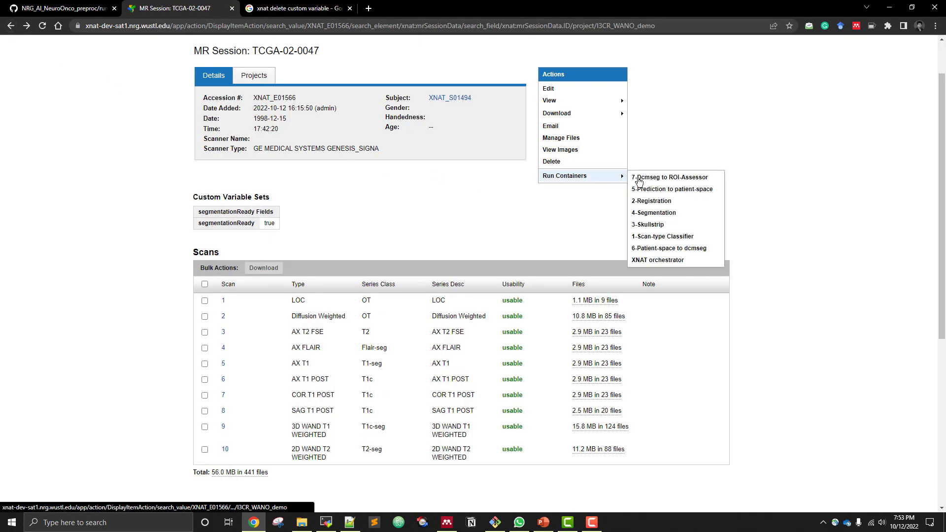
{"action": "left_click", "coordinate": [661, 213]}
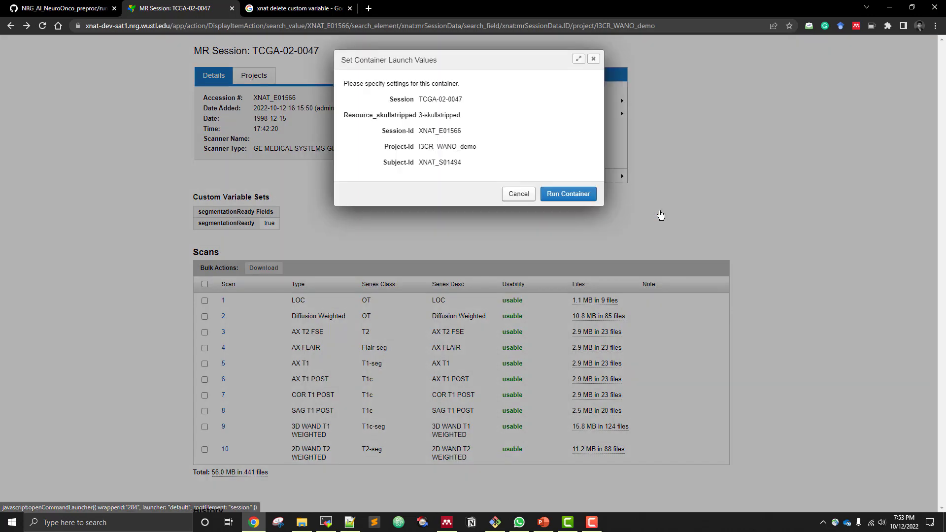
{"action": "left_click", "coordinate": [568, 192]}
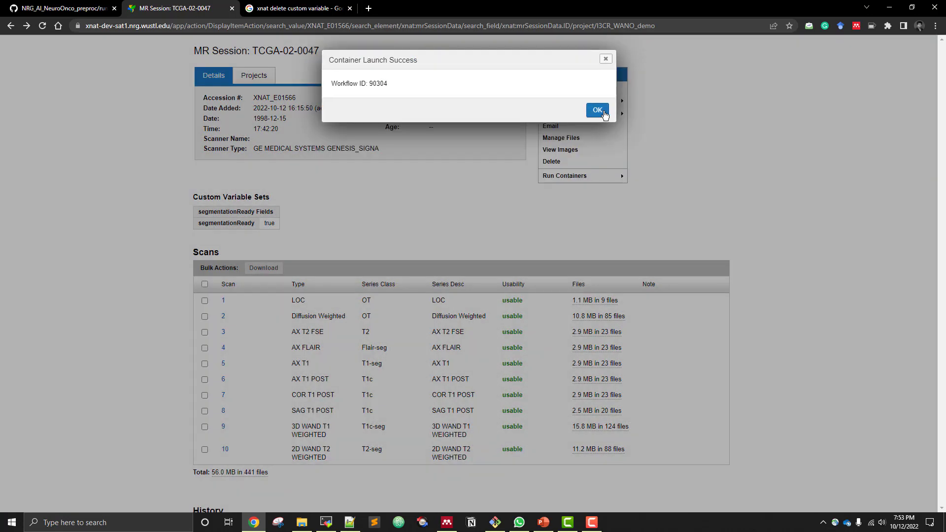
{"action": "left_click", "coordinate": [597, 110]}
Follow the 4-Segmentation workflow's StdOut log from the session history until processing finishes, then close the log and container information
{"action": "scroll", "coordinate": [380, 253], "scroll_direction": "down", "scroll_amount": 6}
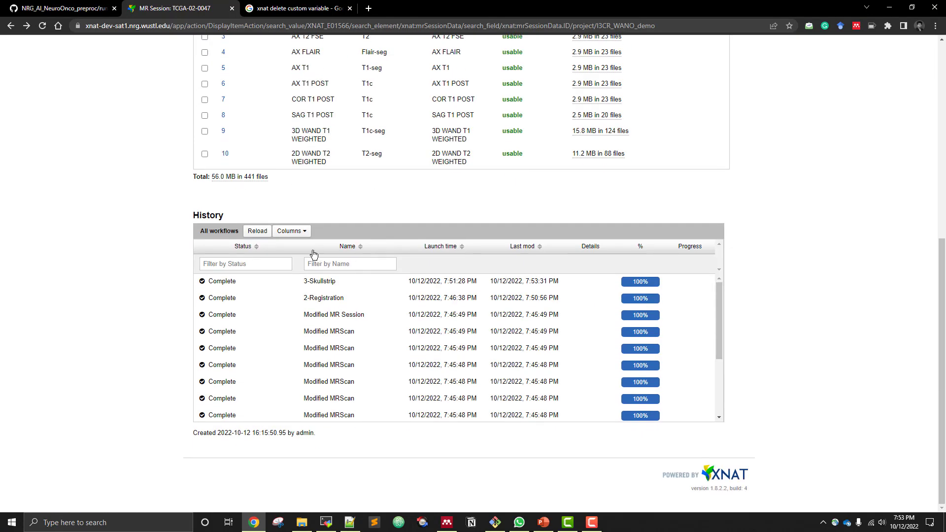
{"action": "left_click", "coordinate": [256, 231]}
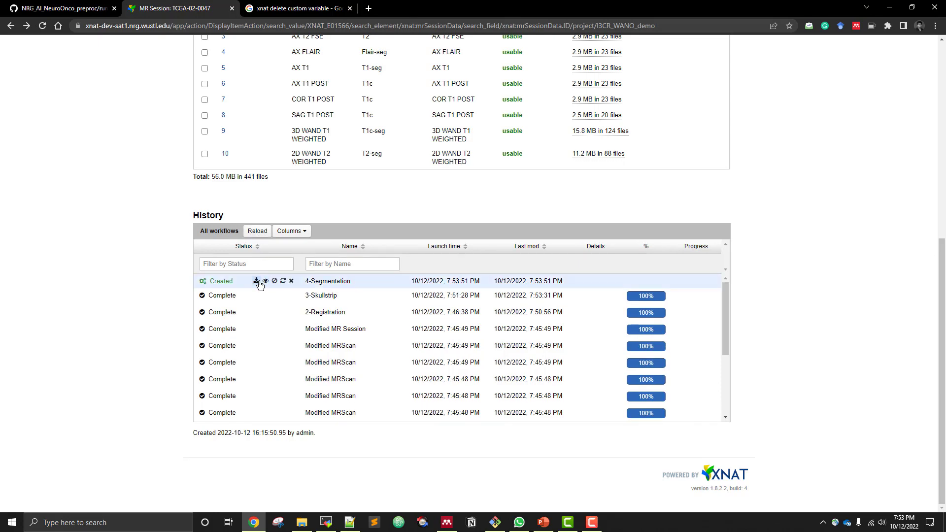
{"action": "left_click", "coordinate": [265, 281]}
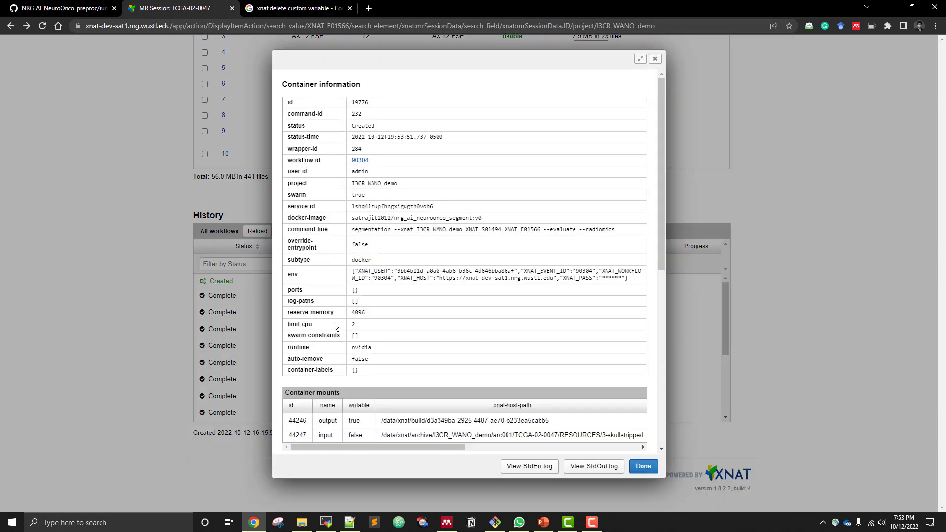
{"action": "left_click", "coordinate": [582, 467]}
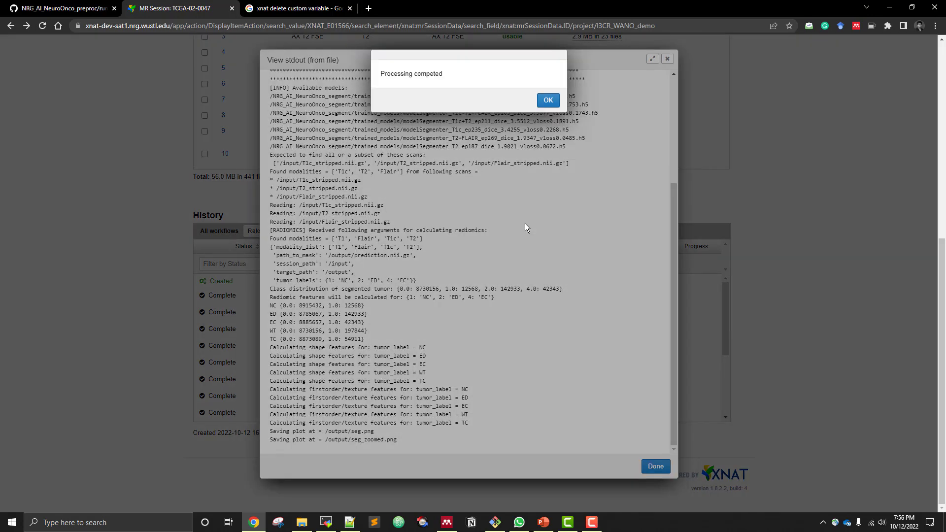
{"action": "left_click", "coordinate": [548, 100]}
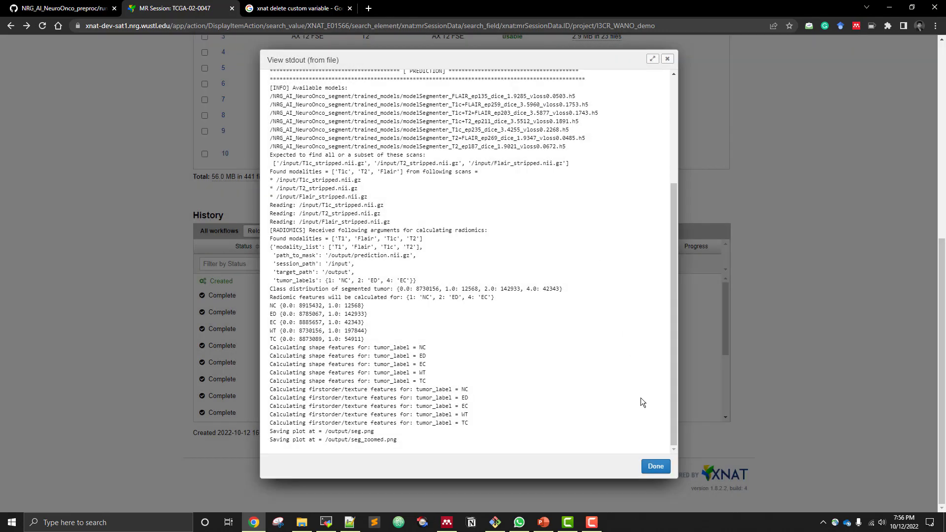
{"action": "left_click", "coordinate": [655, 467]}
{"action": "left_click", "coordinate": [652, 463]}
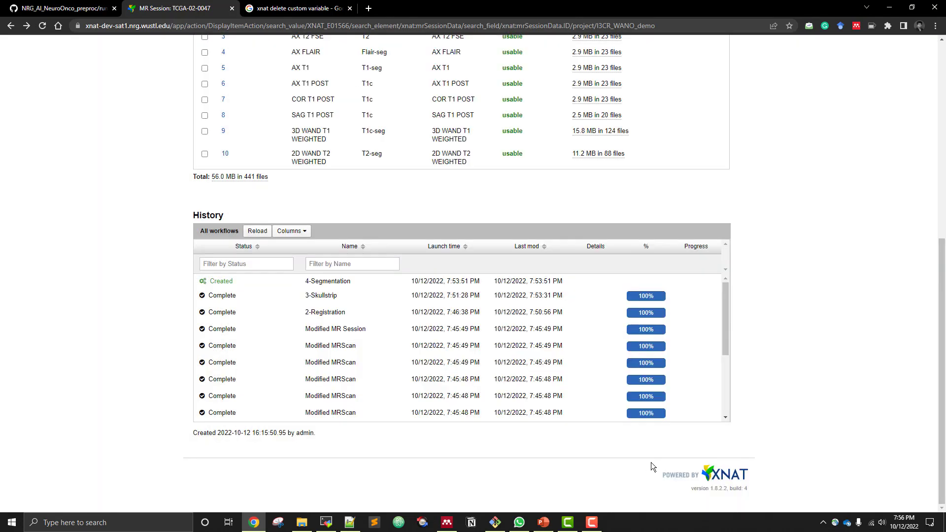
Reload the workflow history and refresh the session page after the segmentation run
{"action": "left_click", "coordinate": [257, 232]}
{"action": "scroll", "coordinate": [150, 166], "scroll_direction": "up", "scroll_amount": 7}
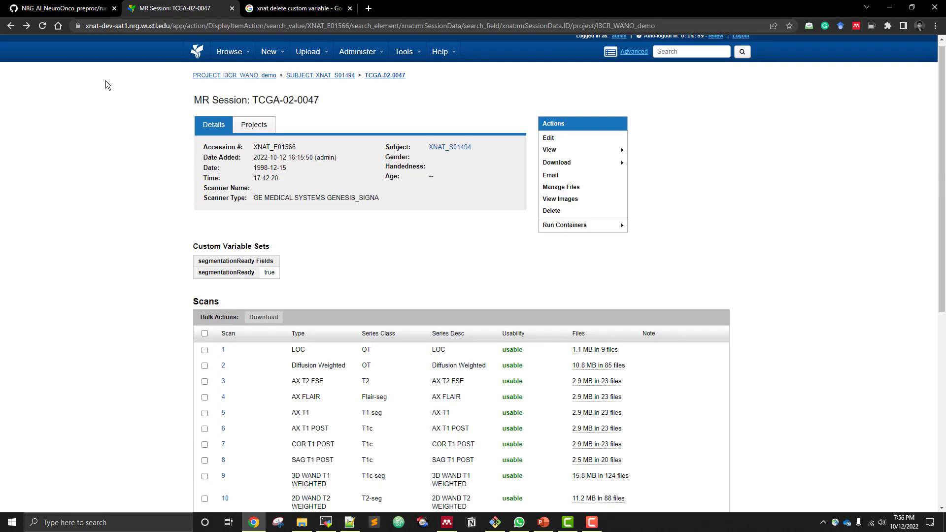
{"action": "left_click", "coordinate": [42, 29]}
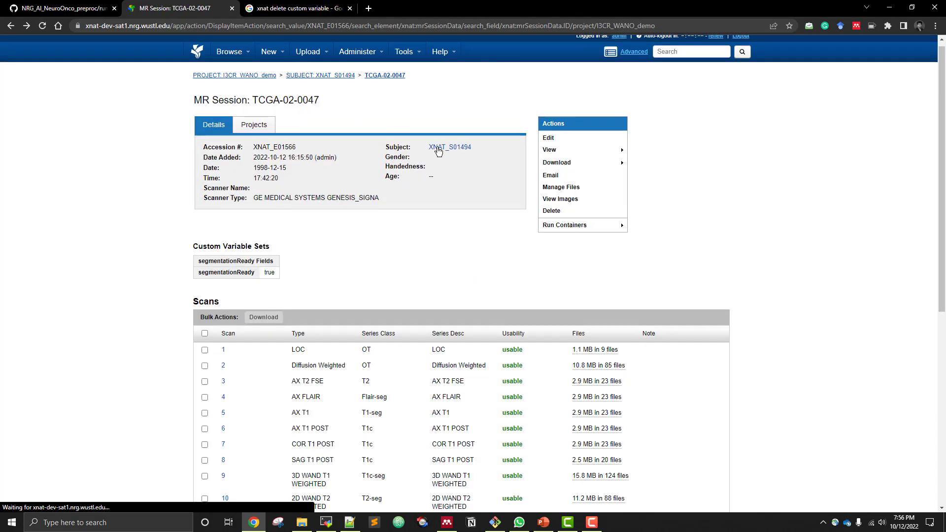
Inspect the predicted tumor segmentation across the slices in seg.png from the 4-segmentation resource, then return to the session page
{"action": "left_click", "coordinate": [552, 188]}
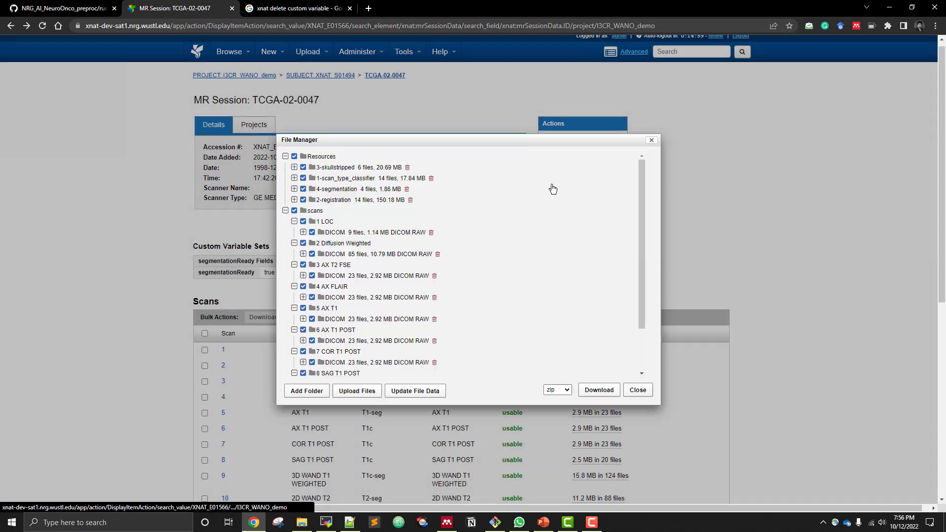
{"action": "left_click", "coordinate": [294, 190]}
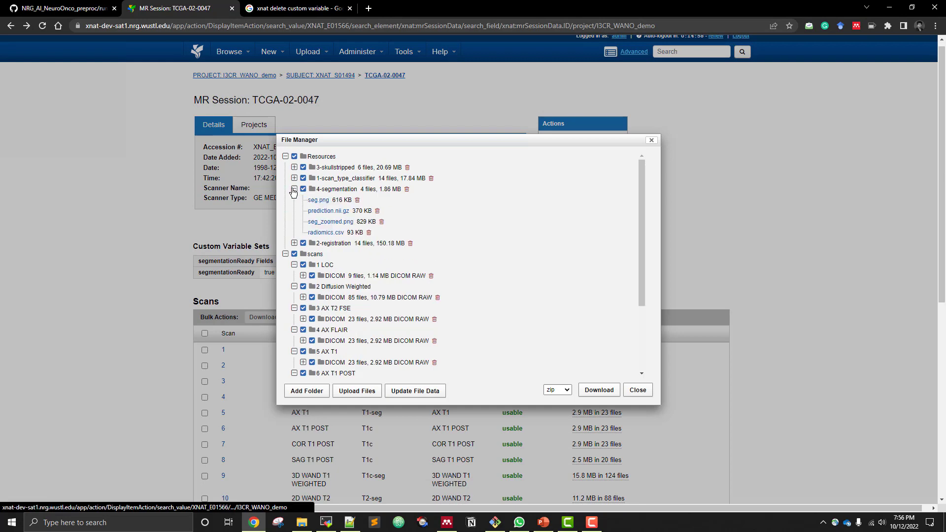
{"action": "left_click", "coordinate": [319, 201]}
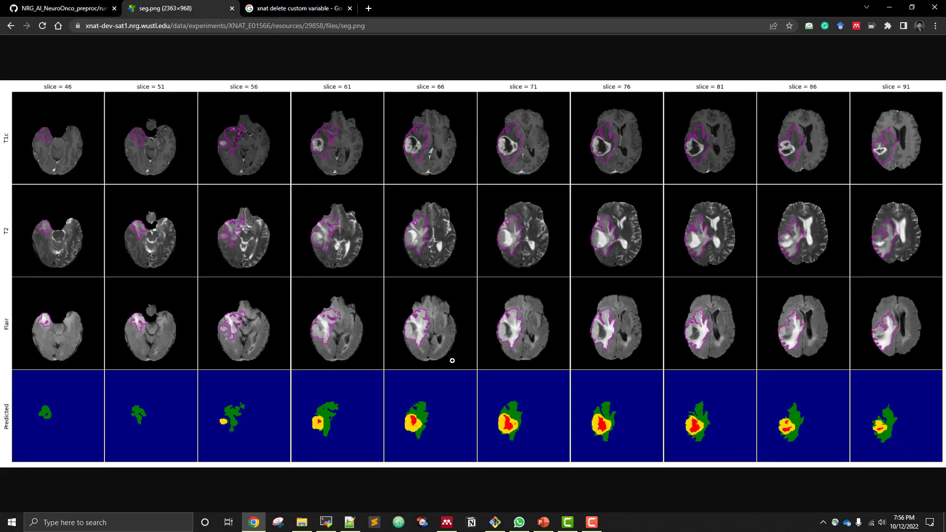
{"action": "left_click", "coordinate": [430, 407]}
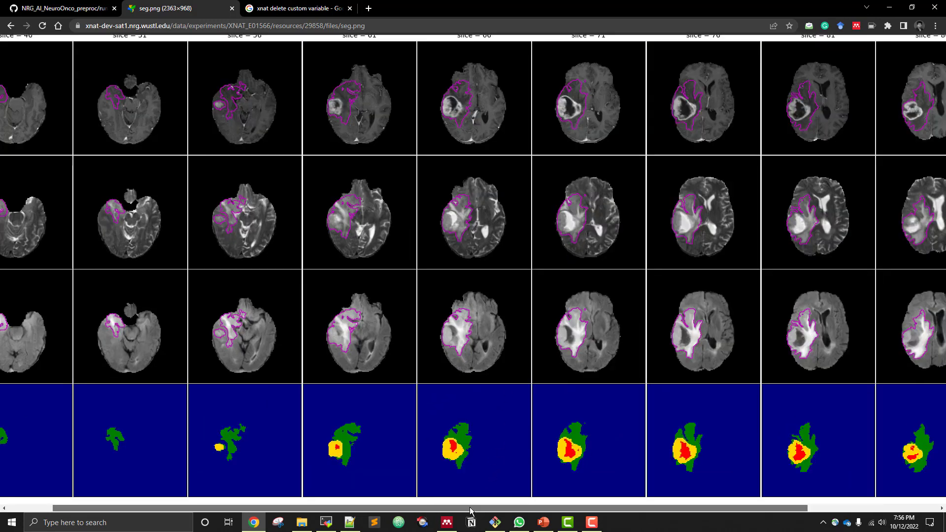
{"action": "left_click_drag", "start_coordinate": [475, 508], "coordinate": [619, 508]}
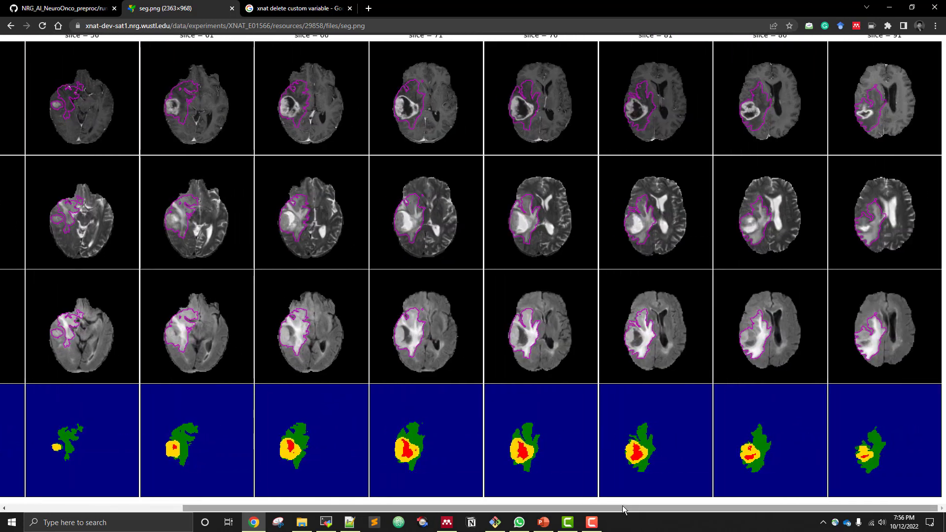
{"action": "left_click", "coordinate": [508, 318]}
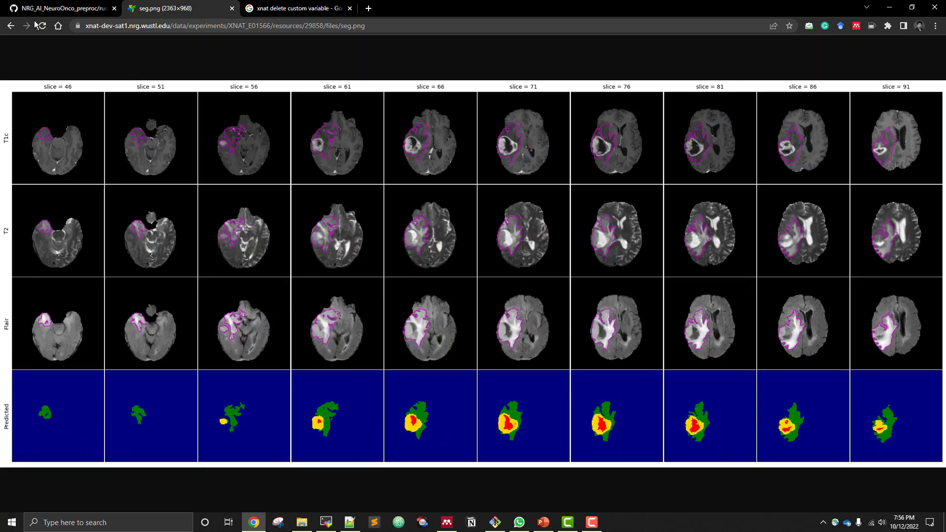
{"action": "left_click", "coordinate": [11, 26]}
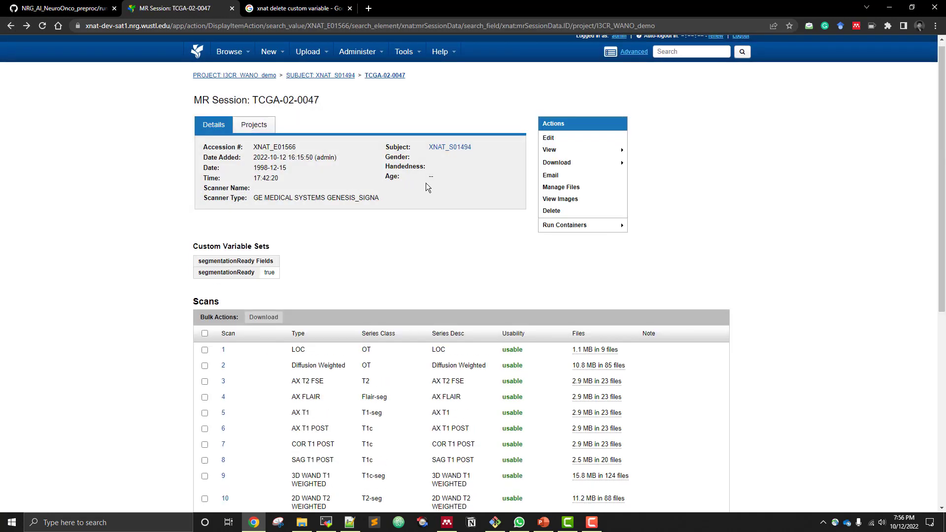
Run the 5-Prediction to patient-space container on session TCGA-02-0047 and acknowledge its launch
{"action": "mouse_move", "coordinate": [597, 230]}
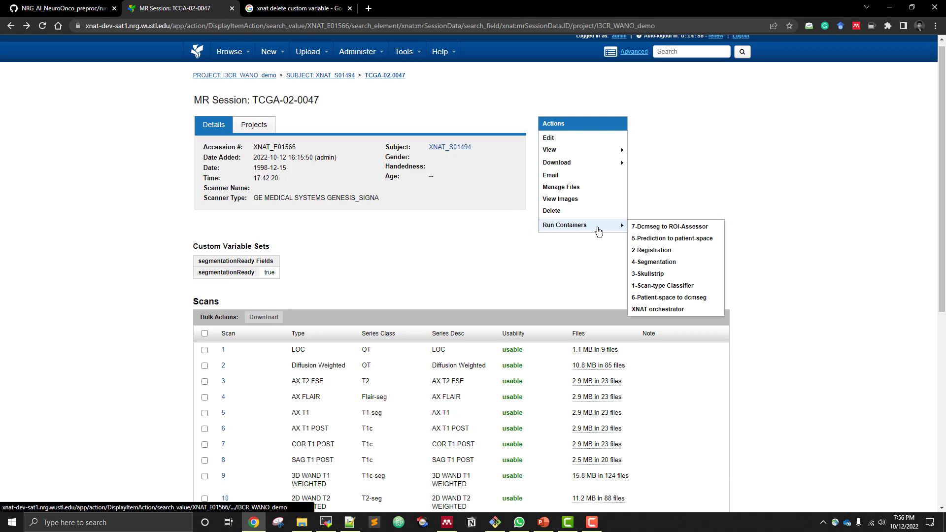
{"action": "left_click", "coordinate": [648, 239]}
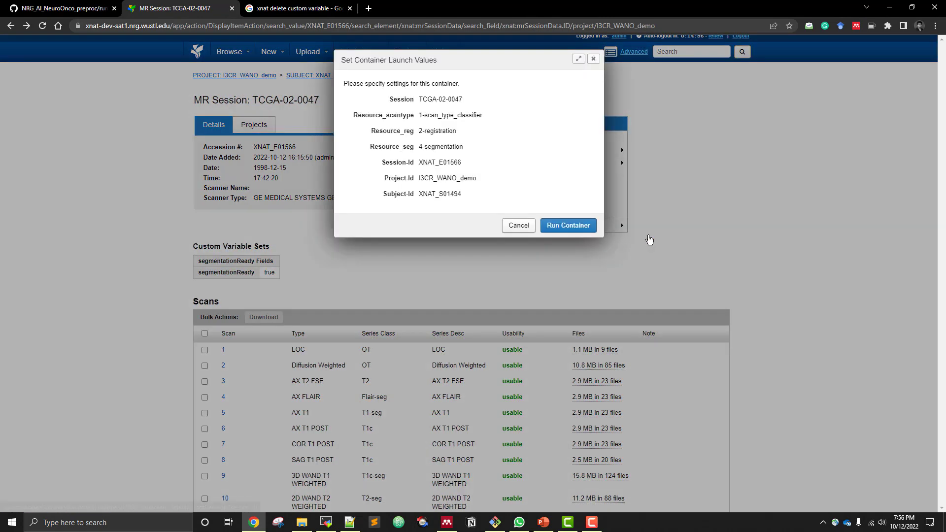
{"action": "left_click", "coordinate": [555, 226]}
{"action": "left_click", "coordinate": [594, 111]}
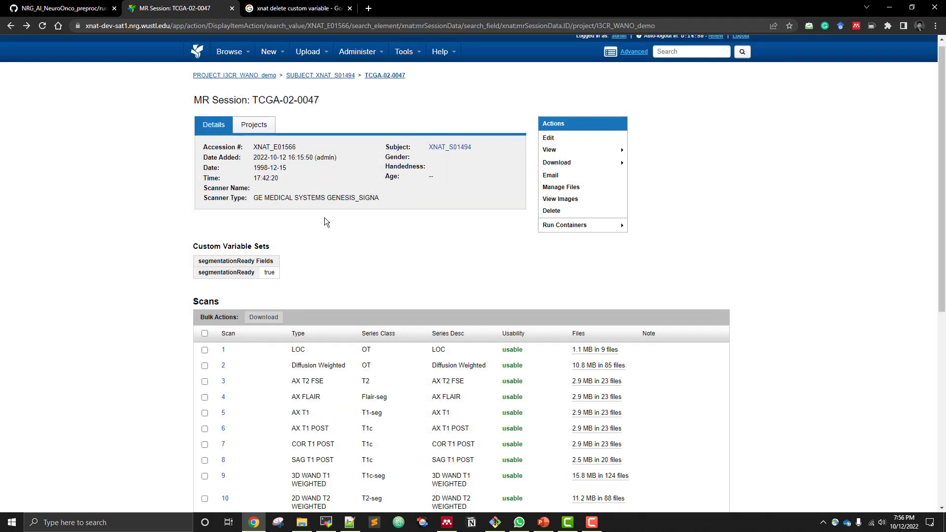
Check the 5-Prediction to patient-space workflow's StdOut log from the reloaded session history, then close the log and container information
{"action": "scroll", "coordinate": [165, 253], "scroll_direction": "down", "scroll_amount": 7}
{"action": "left_click", "coordinate": [257, 231]}
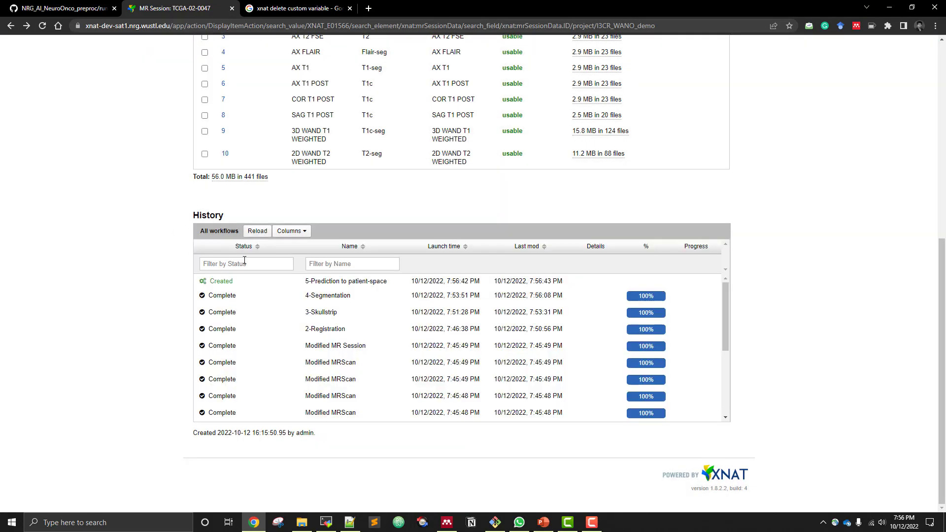
{"action": "left_click", "coordinate": [269, 281]}
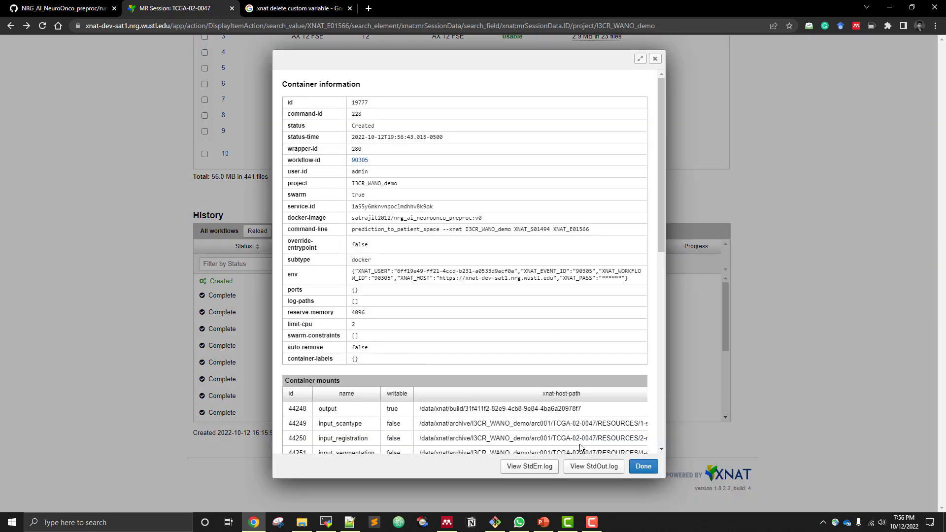
{"action": "left_click", "coordinate": [595, 467]}
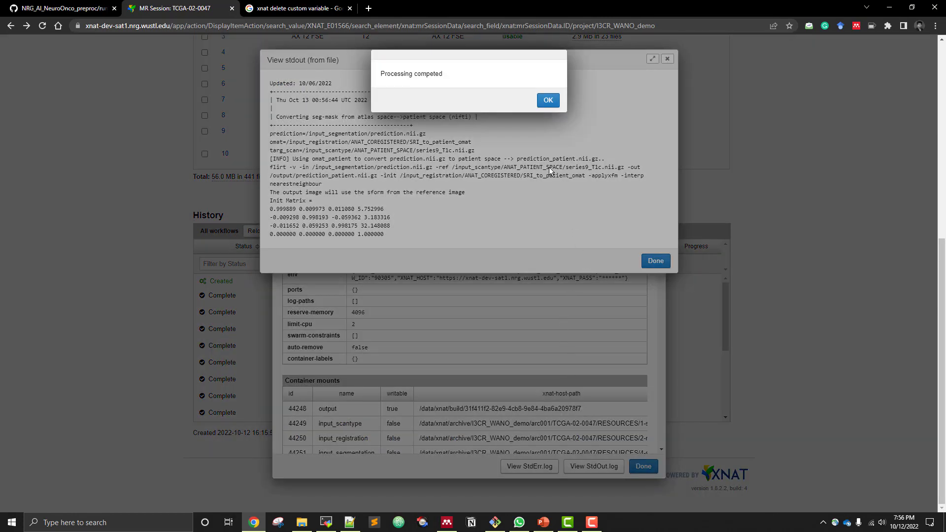
{"action": "left_click", "coordinate": [547, 101]}
{"action": "left_click", "coordinate": [656, 260]}
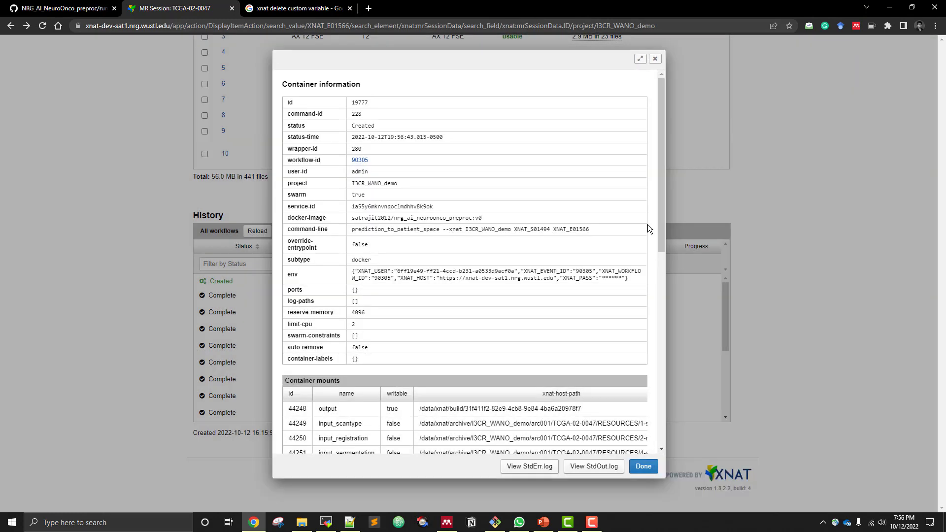
{"action": "left_click", "coordinate": [655, 60]}
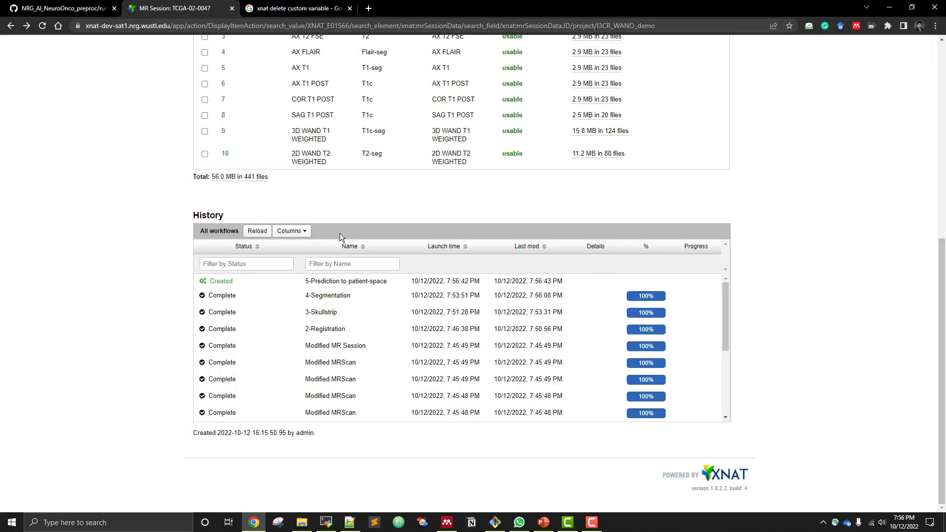
Refresh the workflow history and session page, then check the files in the 5-segmentation_patient_space resource and close the file manager
{"action": "left_click", "coordinate": [256, 231]}
{"action": "scroll", "coordinate": [96, 122], "scroll_direction": "up", "scroll_amount": 5}
{"action": "left_click", "coordinate": [42, 26]}
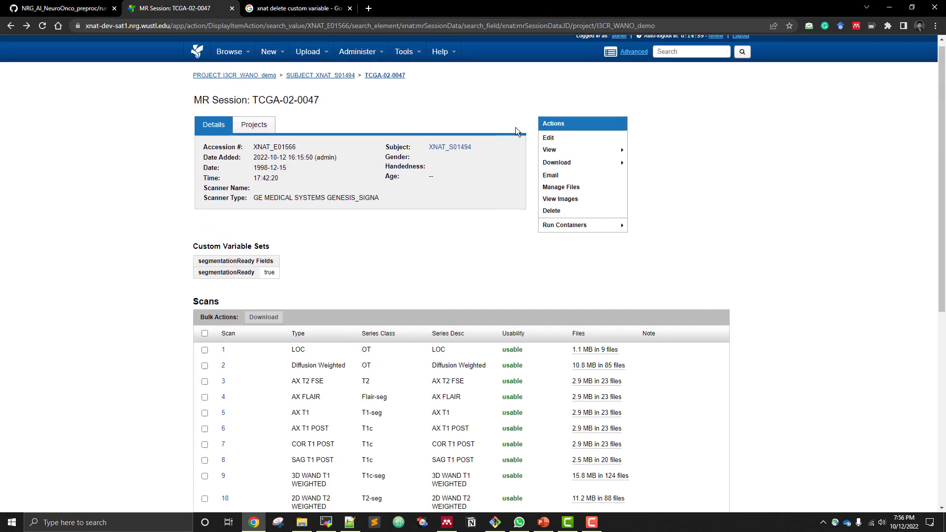
{"action": "left_click", "coordinate": [562, 189]}
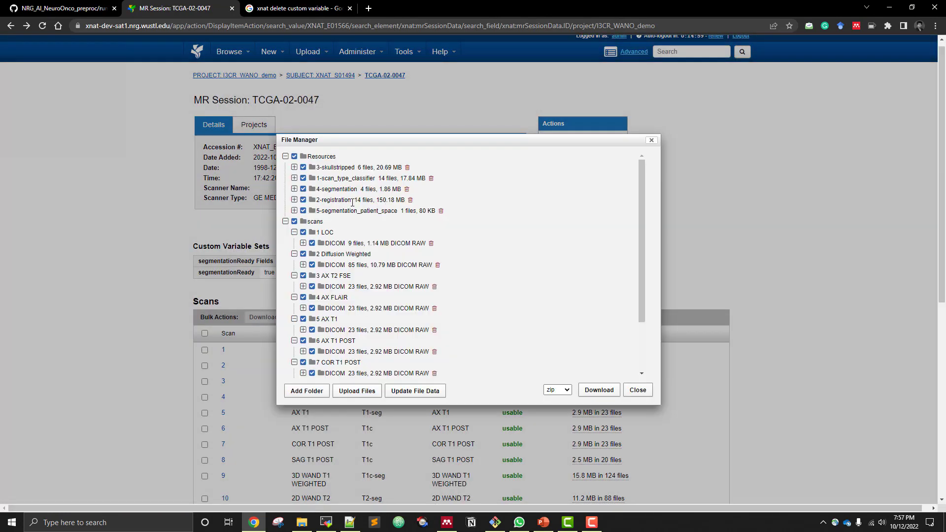
{"action": "left_click", "coordinate": [295, 211]}
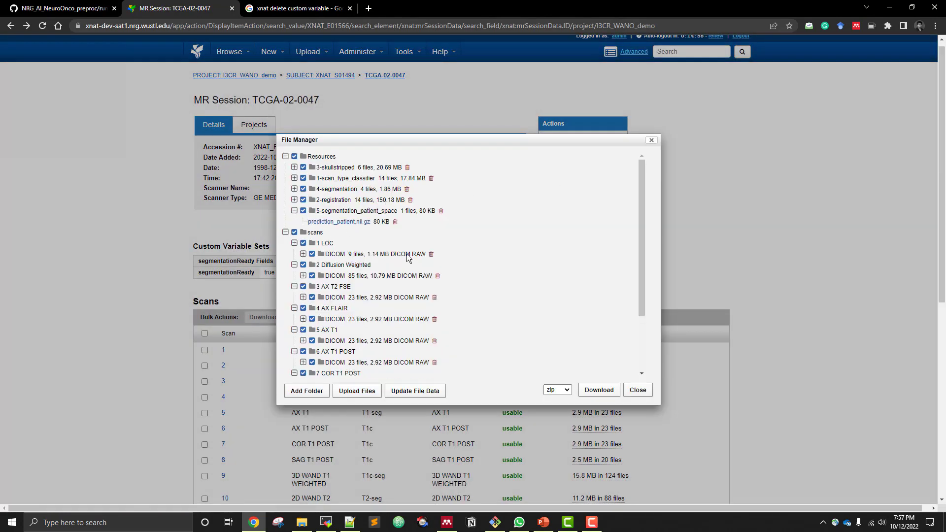
{"action": "left_click", "coordinate": [638, 391]}
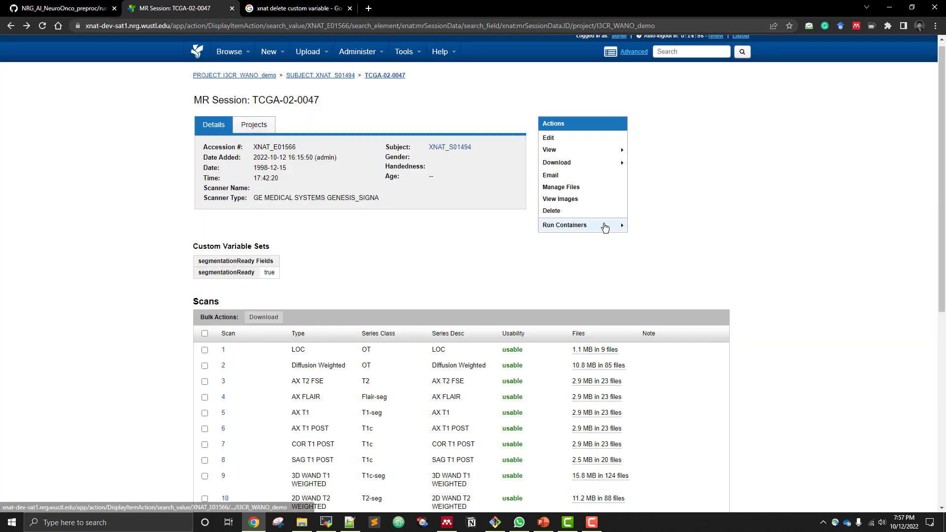
Run the 6-Patient-space to dcmseg container on session TCGA-02-0047 and acknowledge its launch
{"action": "mouse_move", "coordinate": [609, 226]}
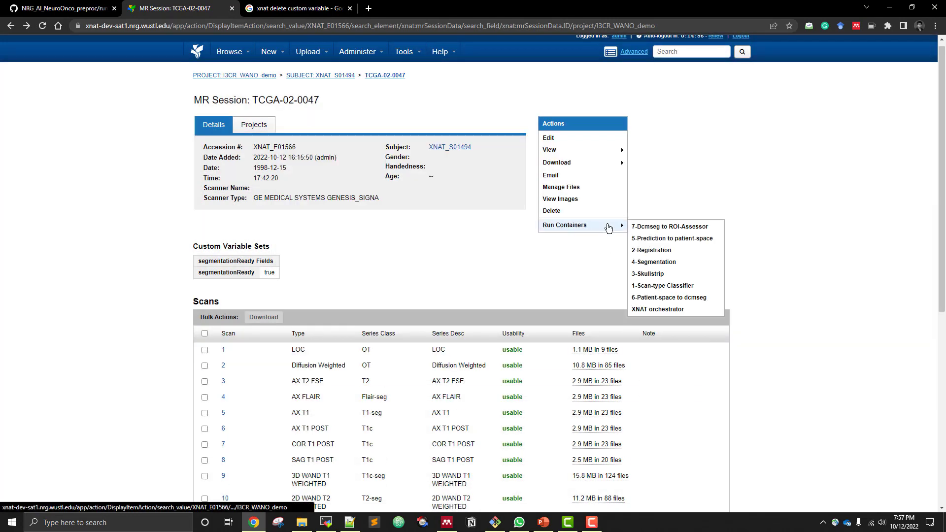
{"action": "left_click", "coordinate": [650, 298]}
{"action": "left_click", "coordinate": [580, 227]}
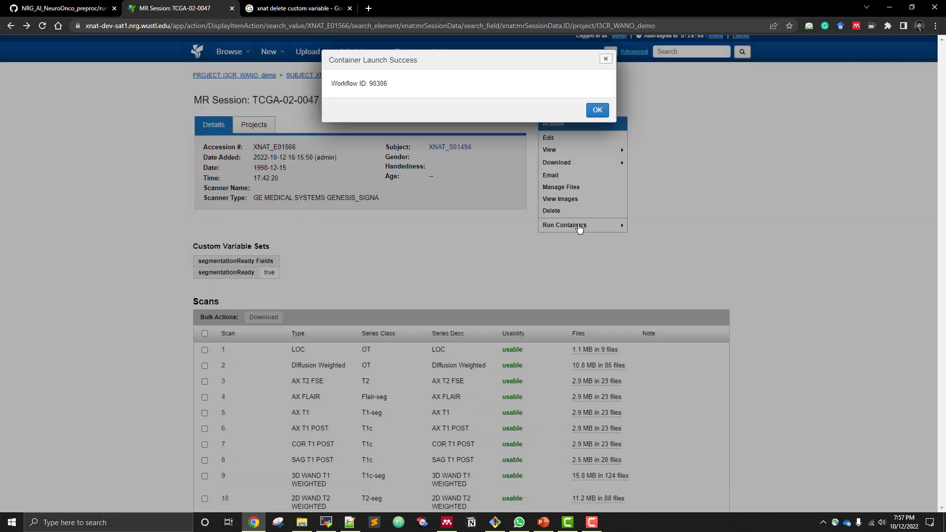
{"action": "left_click", "coordinate": [597, 110]}
Check the 6-Patient-space to dcmseg workflow's live StdOut log from the reloaded session history, then close it
{"action": "scroll", "coordinate": [148, 277], "scroll_direction": "down", "scroll_amount": 6}
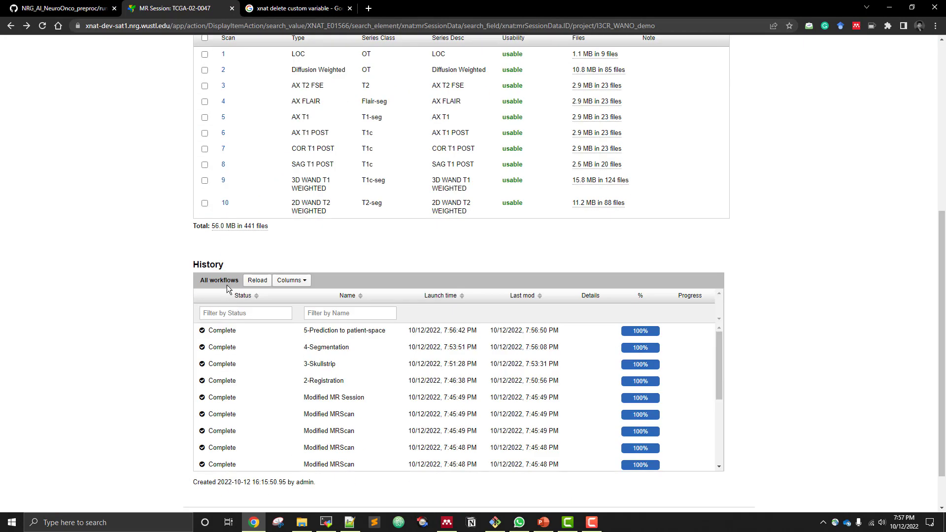
{"action": "left_click", "coordinate": [255, 283]}
{"action": "left_click", "coordinate": [265, 331]}
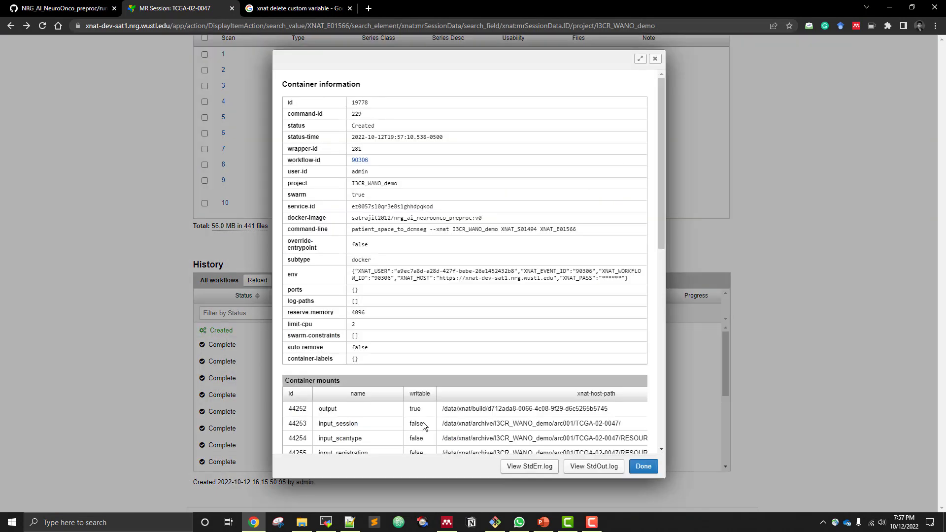
{"action": "left_click", "coordinate": [590, 466]}
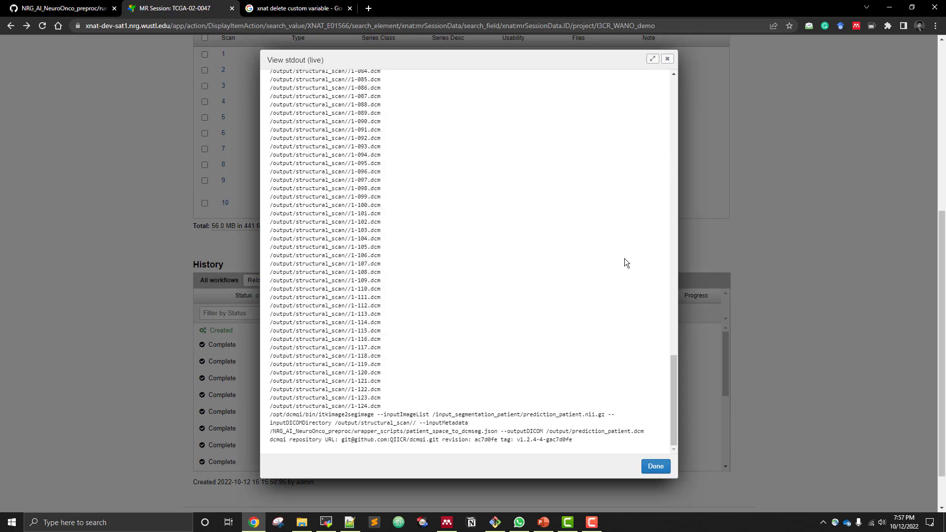
{"action": "key", "text": "Escape"}
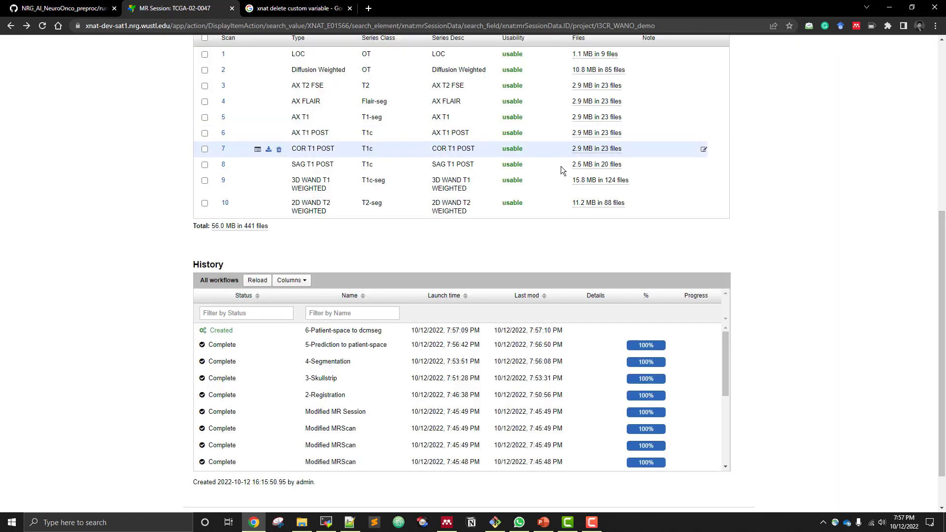
Refresh the workflow history and session page, then check the files in the 6-patient_space_to_dicom_seg resource and close the file manager
{"action": "left_click", "coordinate": [258, 280]}
{"action": "scroll", "coordinate": [162, 290], "scroll_direction": "up", "scroll_amount": 5}
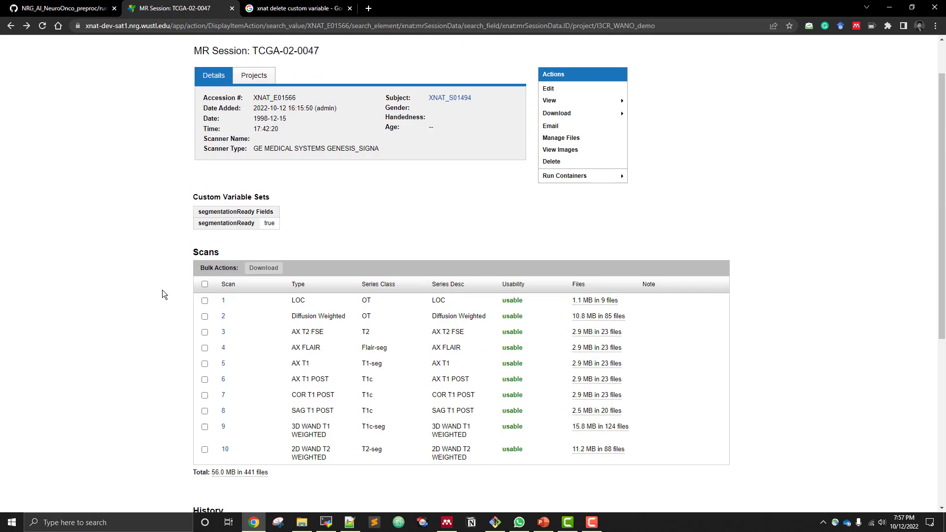
{"action": "scroll", "coordinate": [162, 289], "scroll_direction": "up", "scroll_amount": 1}
{"action": "left_click", "coordinate": [44, 30]}
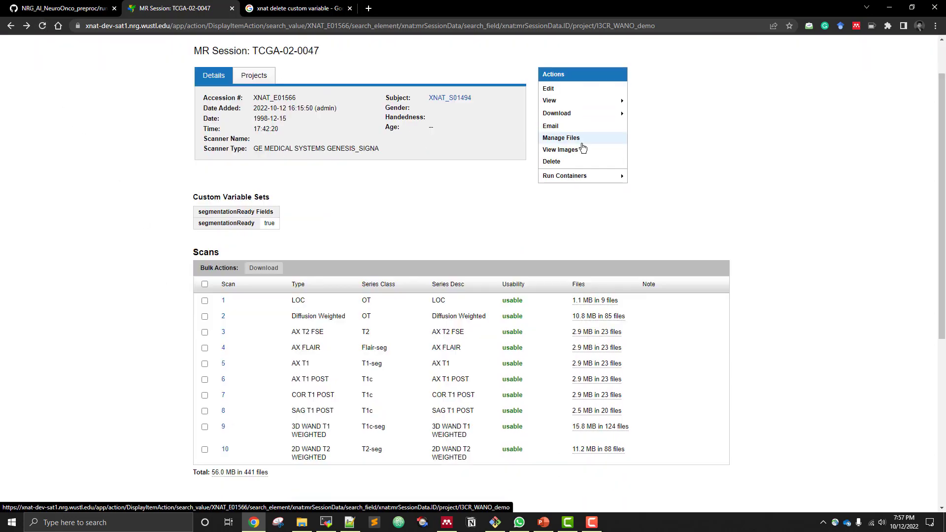
{"action": "left_click", "coordinate": [578, 140]}
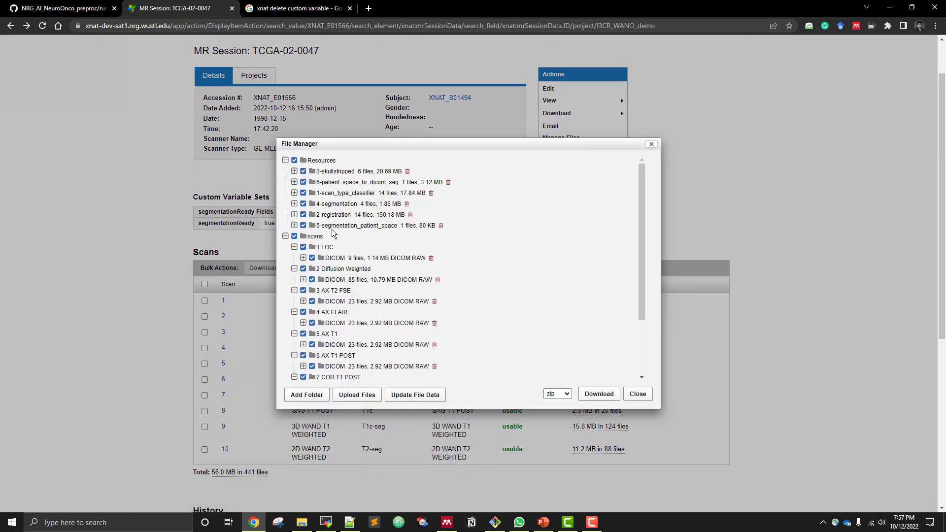
{"action": "left_click", "coordinate": [294, 182]}
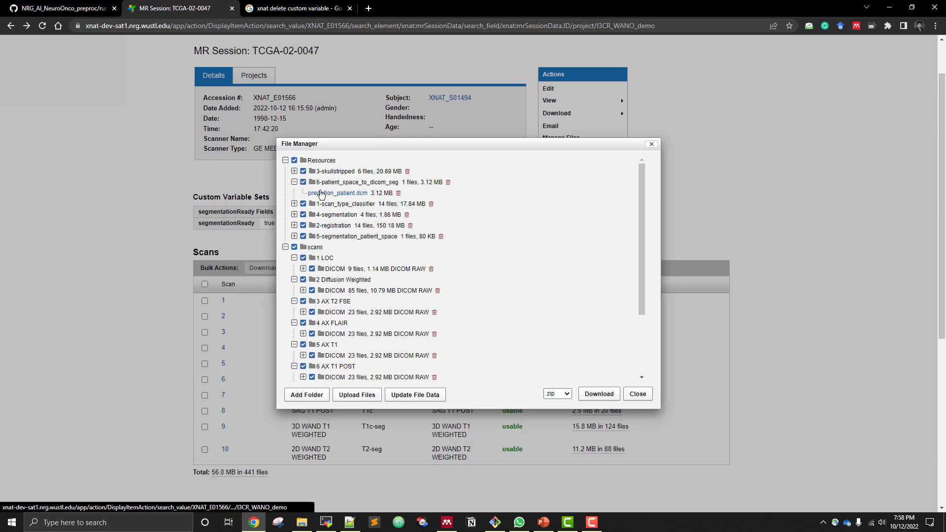
{"action": "left_click", "coordinate": [638, 393]}
Run the 7-Dcmseg to ROI-Assessor container on session TCGA-02-0047 and acknowledge its launch
{"action": "mouse_move", "coordinate": [625, 178]}
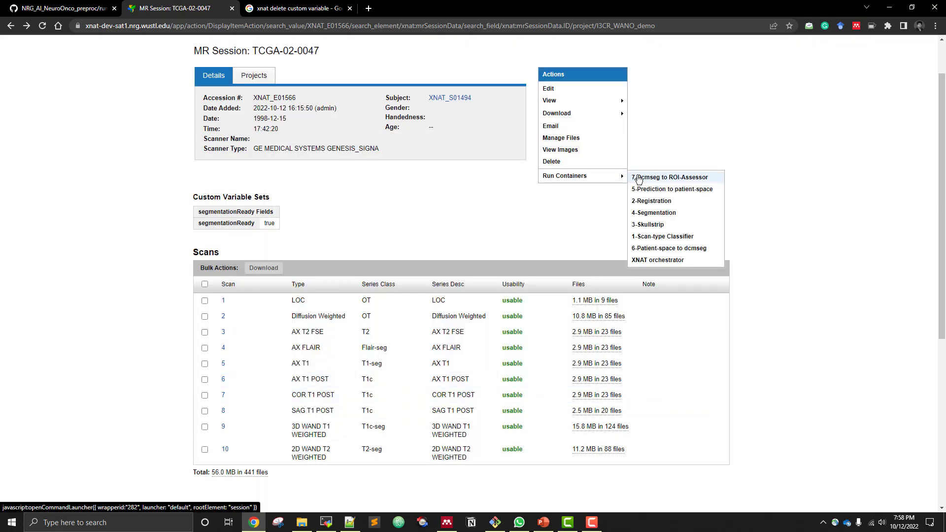
{"action": "left_click", "coordinate": [656, 177]}
{"action": "left_click", "coordinate": [566, 192]}
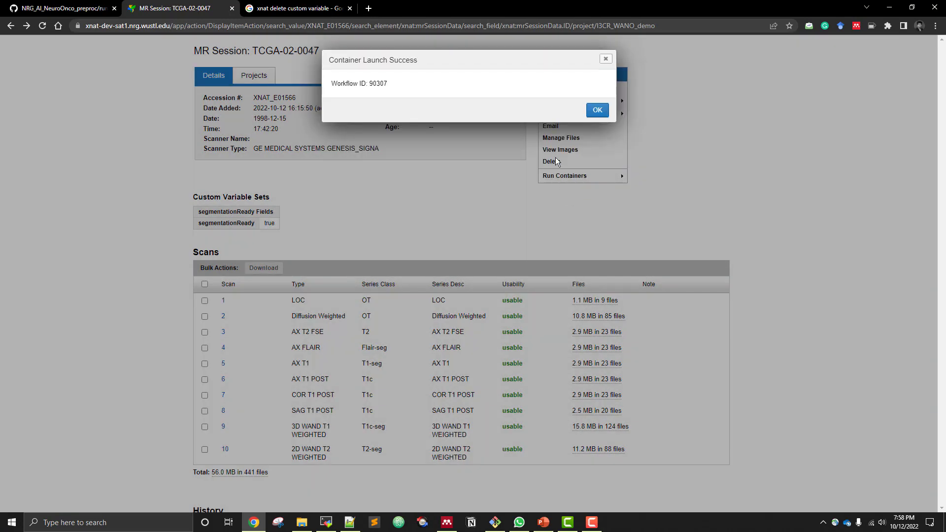
{"action": "left_click", "coordinate": [597, 111]}
Check the 7-Dcmseg to ROI-Assessor workflow's StdOut log from the reloaded session history, then close the log and container information
{"action": "scroll", "coordinate": [148, 266], "scroll_direction": "down", "scroll_amount": 5}
{"action": "left_click", "coordinate": [245, 232]}
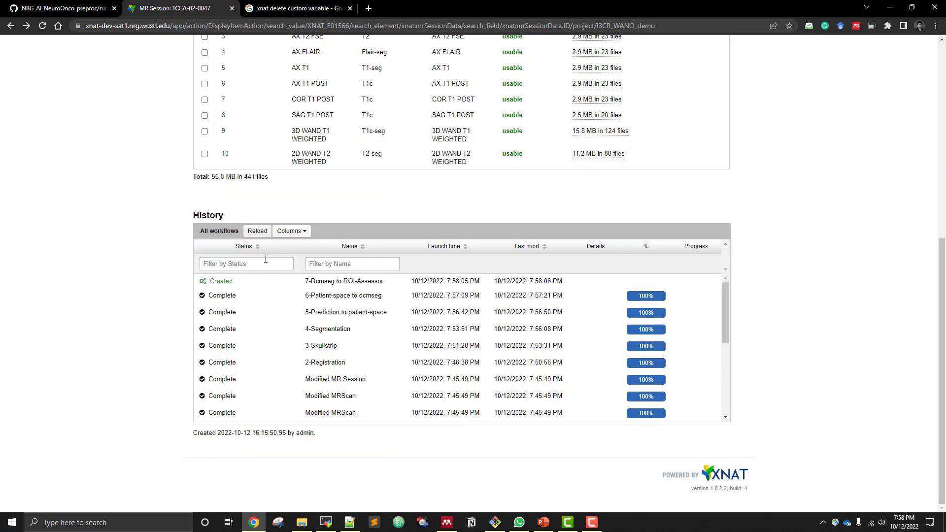
{"action": "left_click", "coordinate": [267, 282]}
{"action": "left_click", "coordinate": [586, 465]}
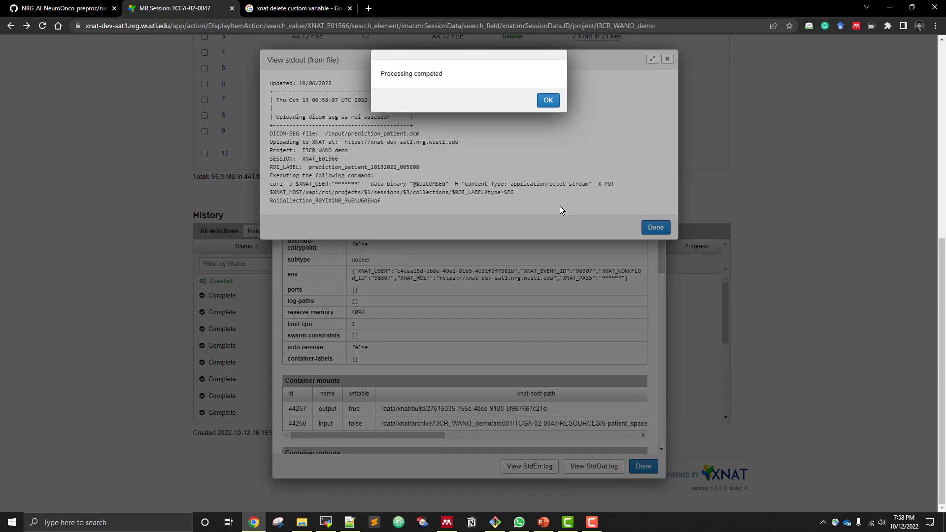
{"action": "left_click", "coordinate": [551, 103]}
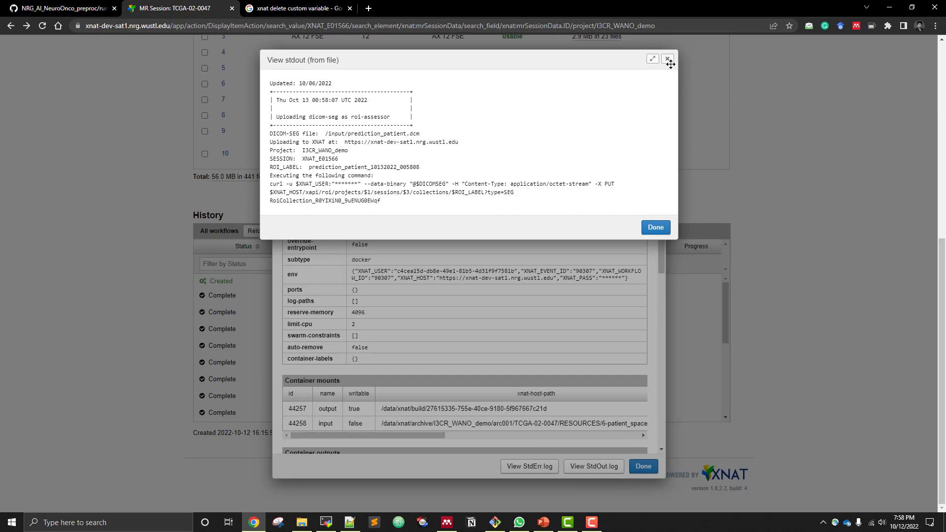
{"action": "left_click", "coordinate": [656, 228]}
{"action": "left_click", "coordinate": [641, 466]}
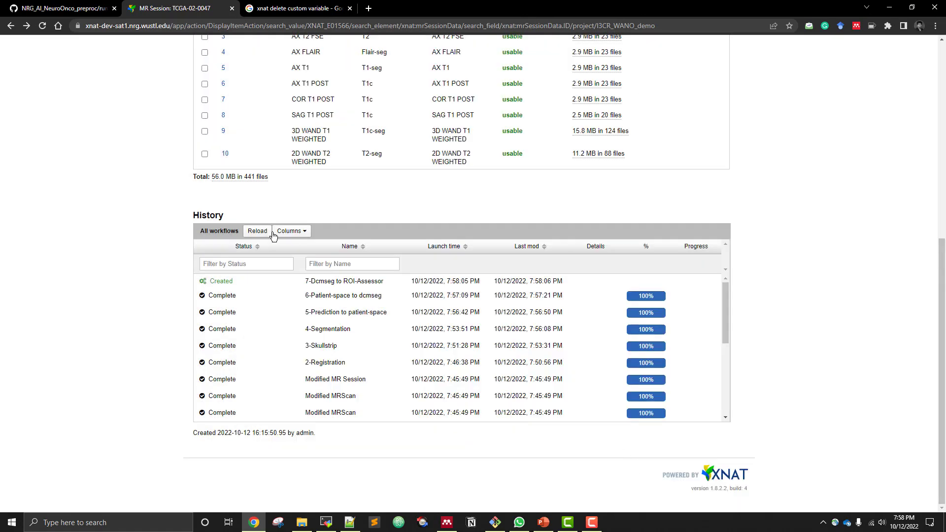
Reload the workflow history and session page, then look over the Assessments section below the history
{"action": "left_click", "coordinate": [256, 232]}
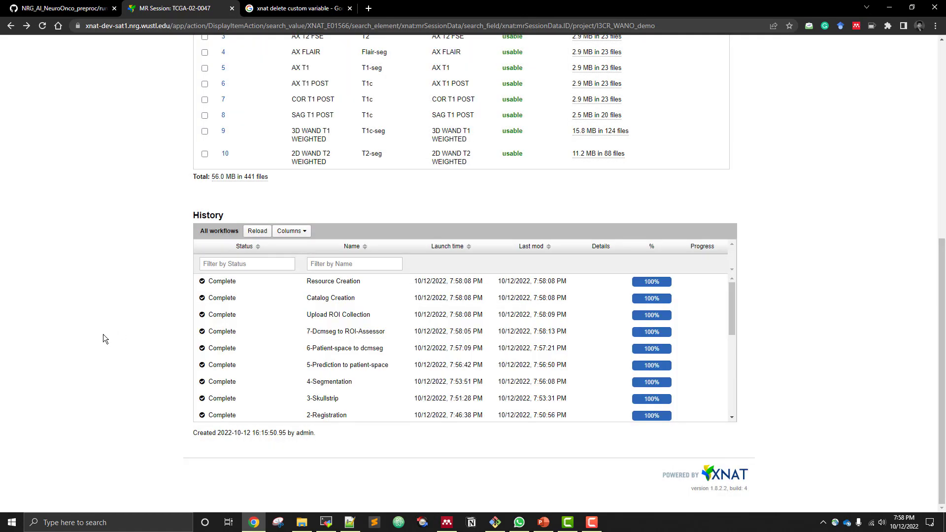
{"action": "left_click", "coordinate": [38, 29]}
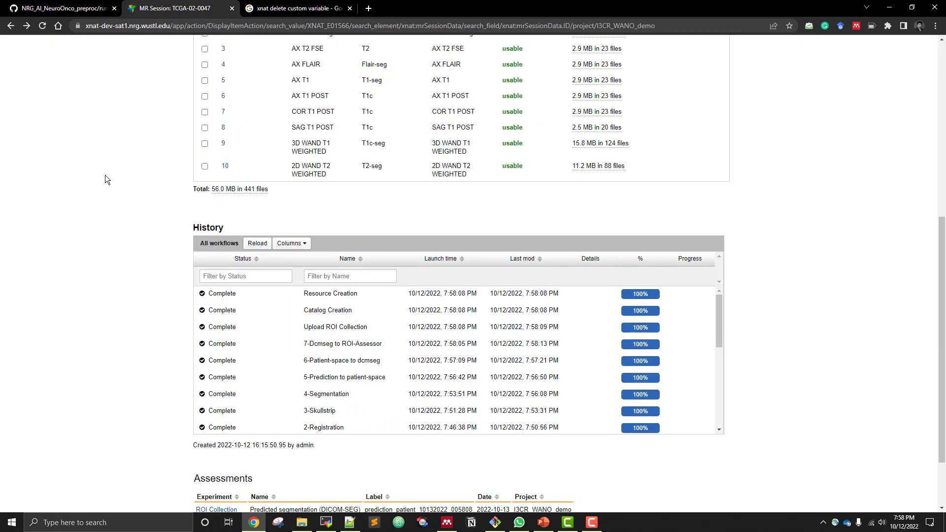
{"action": "scroll", "coordinate": [148, 281], "scroll_direction": "down", "scroll_amount": 2}
{"action": "left_click_drag", "start_coordinate": [197, 396], "coordinate": [253, 397]}
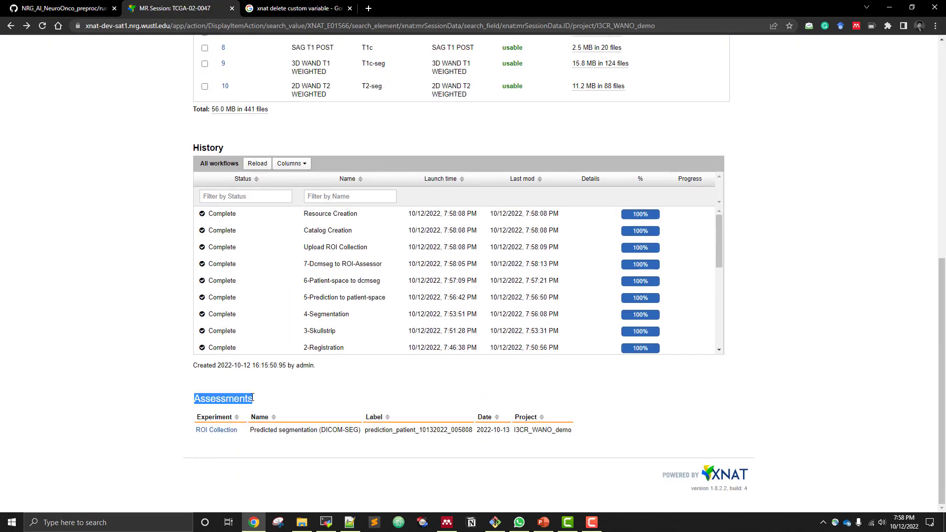
{"action": "left_click", "coordinate": [274, 404]}
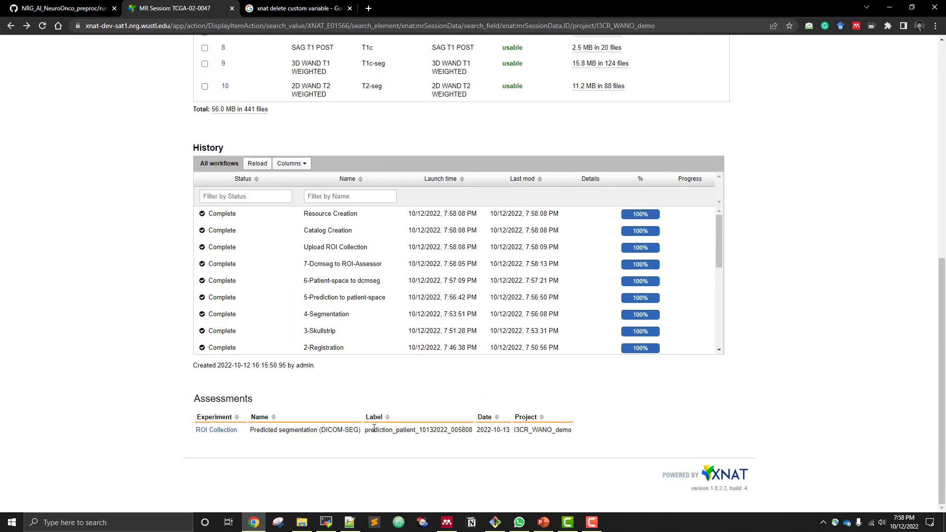
Open the predicted segmentation's ROI Collection, review its list of ROIs, and return to the session's details and actions
{"action": "left_click", "coordinate": [219, 431]}
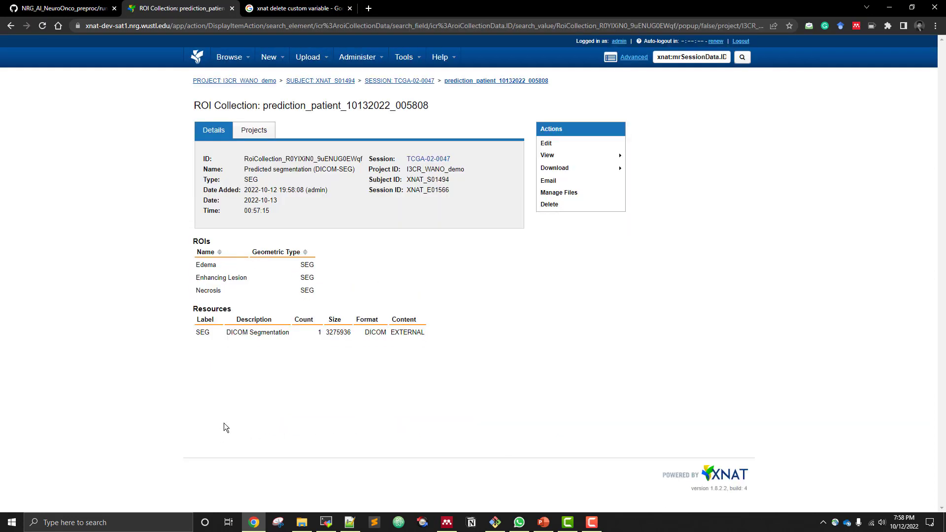
{"action": "left_click_drag", "start_coordinate": [199, 263], "coordinate": [227, 284]}
{"action": "left_click_drag", "start_coordinate": [197, 290], "coordinate": [226, 295]}
{"action": "left_click", "coordinate": [237, 291]}
{"action": "left_click", "coordinate": [13, 27]}
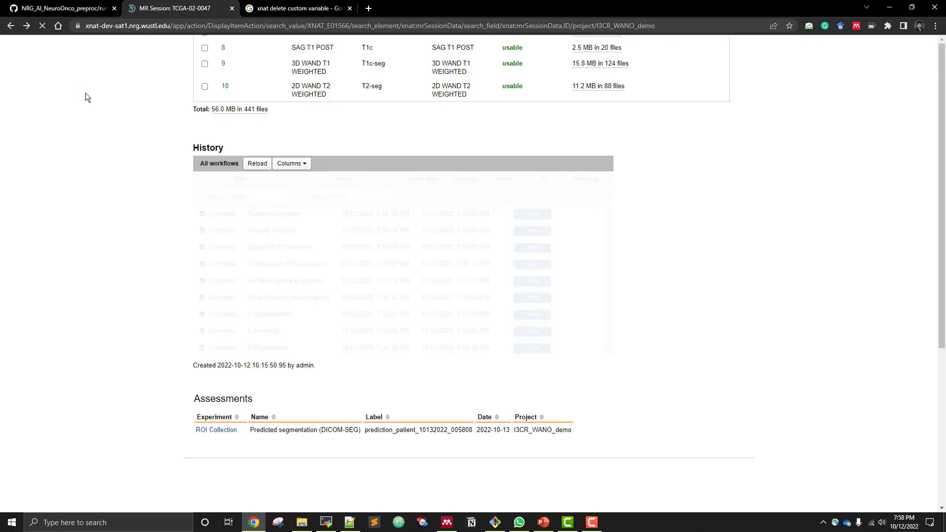
{"action": "scroll", "coordinate": [396, 173], "scroll_direction": "up", "scroll_amount": 8}
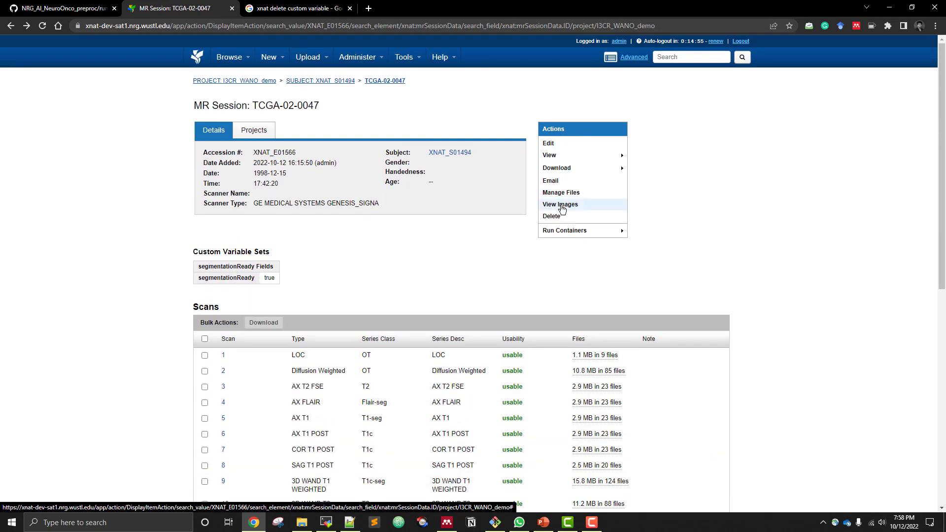
Open the session's images in the OHIF viewer, display the 3D WAND T1 WEIGHTED scan at slice 63 of 124, and reset the view
{"action": "left_click", "coordinate": [562, 209]}
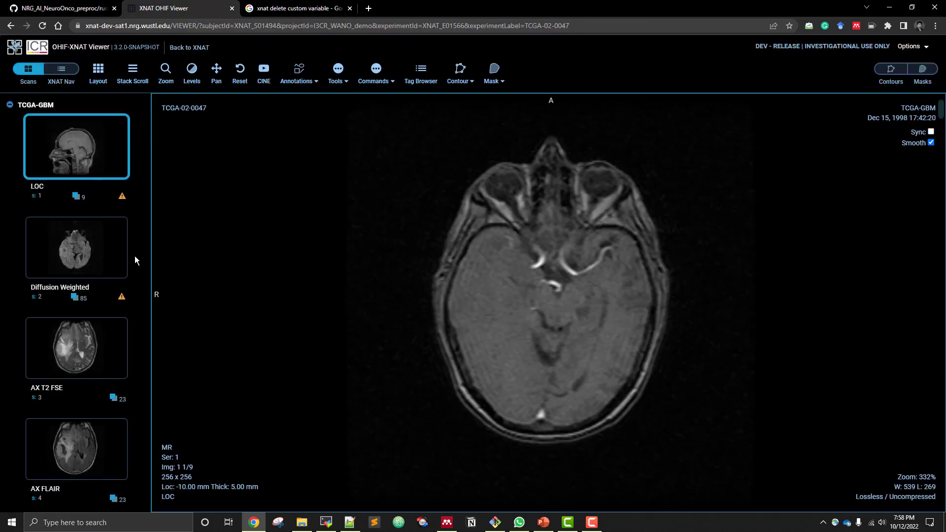
{"action": "scroll", "coordinate": [74, 276], "scroll_direction": "down", "scroll_amount": 10}
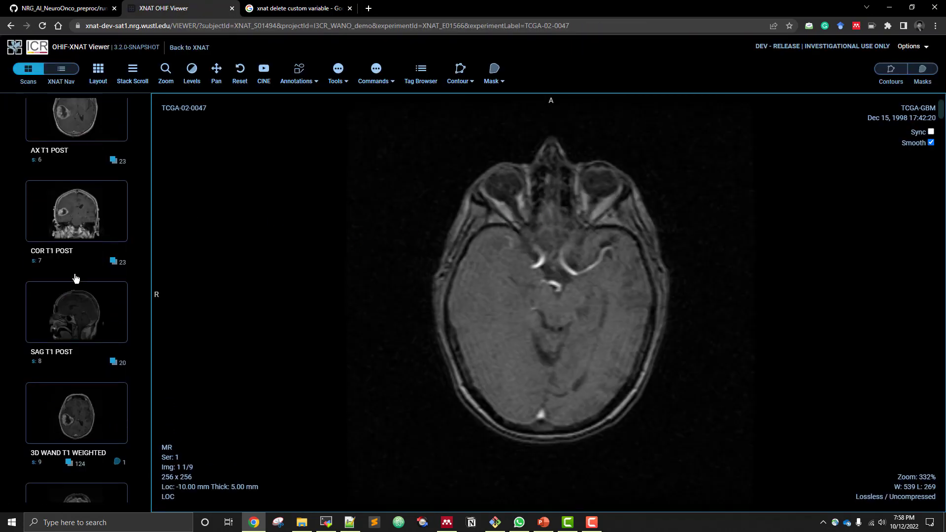
{"action": "scroll", "coordinate": [75, 279], "scroll_direction": "down", "scroll_amount": 2}
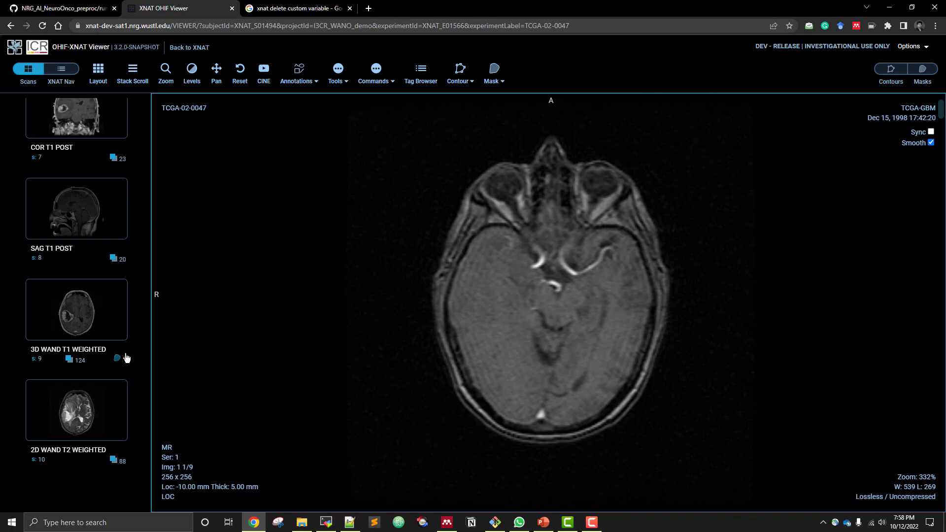
{"action": "left_click", "coordinate": [85, 316]}
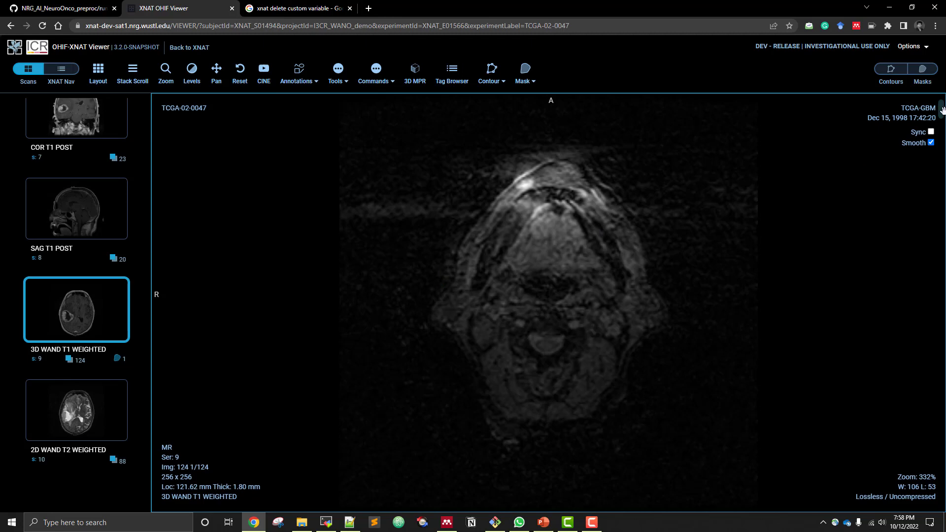
{"action": "left_click_drag", "start_coordinate": [941, 109], "coordinate": [940, 307]}
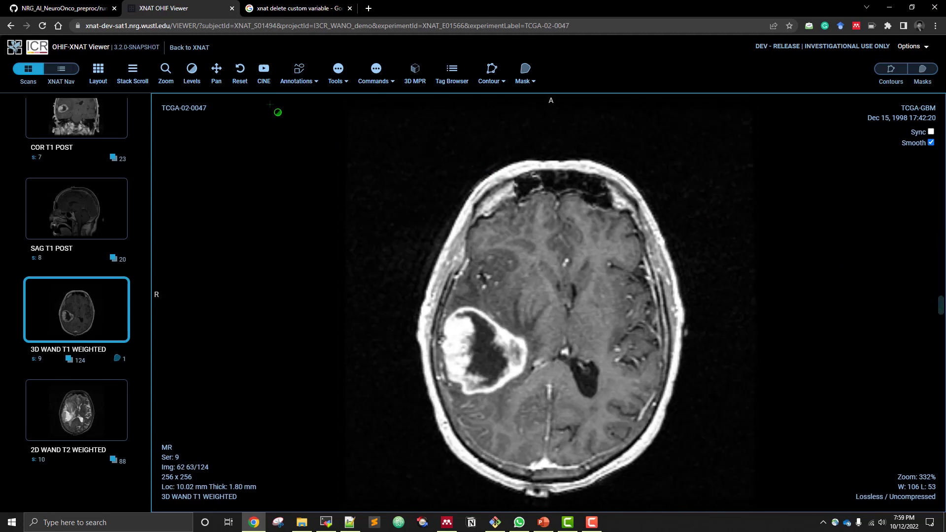
{"action": "left_click", "coordinate": [240, 74]}
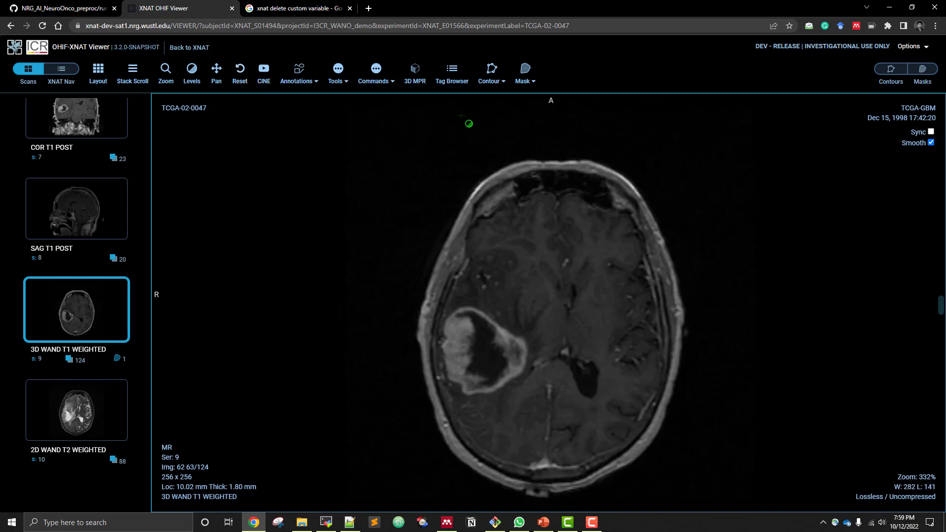
Import the Predicted segmentation (DICOM-SEG) mask collection onto scan 9 and review its overlay on neighbouring slices
{"action": "left_click", "coordinate": [930, 70]}
{"action": "left_click", "coordinate": [909, 106]}
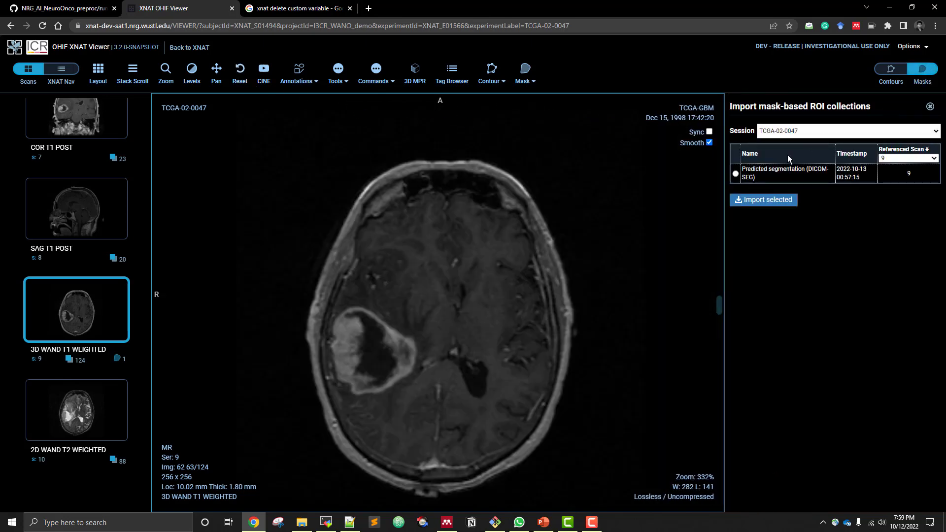
{"action": "left_click", "coordinate": [736, 175]}
{"action": "left_click", "coordinate": [763, 200]}
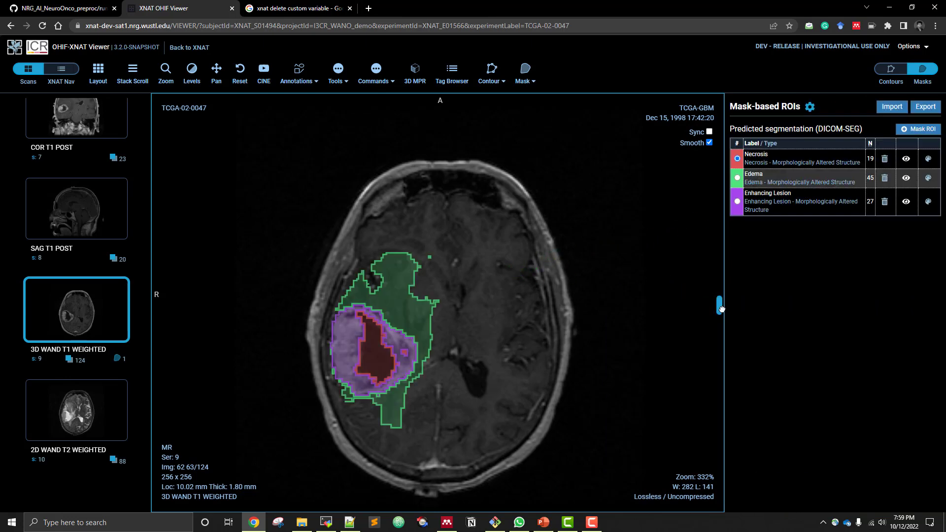
{"action": "mouse_move", "coordinate": [719, 302]}
{"action": "left_mouse_down"}
{"action": "mouse_move", "coordinate": [719, 279]}
{"action": "mouse_move", "coordinate": [719, 317]}
{"action": "mouse_move", "coordinate": [712, 310]}
{"action": "left_mouse_up"}
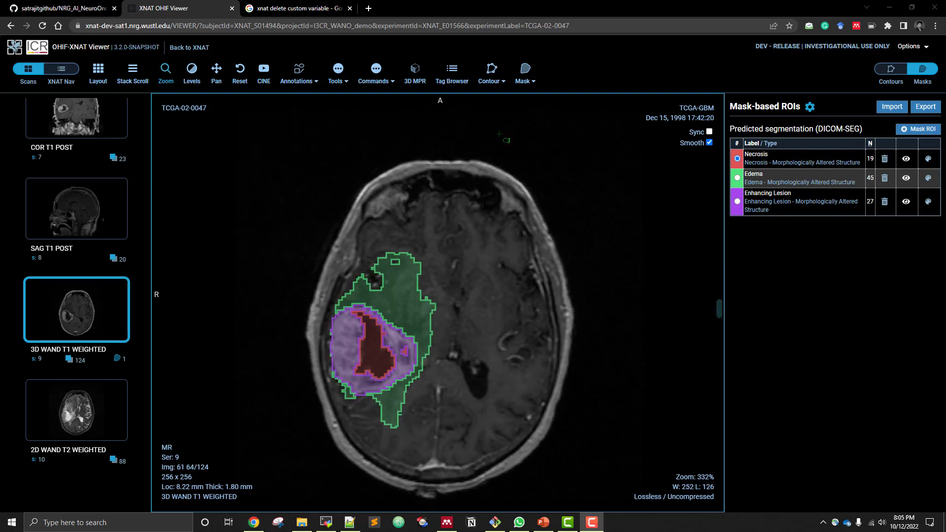
Open workflow_step_by_step.md in the NRG_AI_NeuroOnco_preproc documentation, go to the manual refinement section, and open the XNAT OHIF Viewer guide separately
{"action": "left_click", "coordinate": [74, 9]}
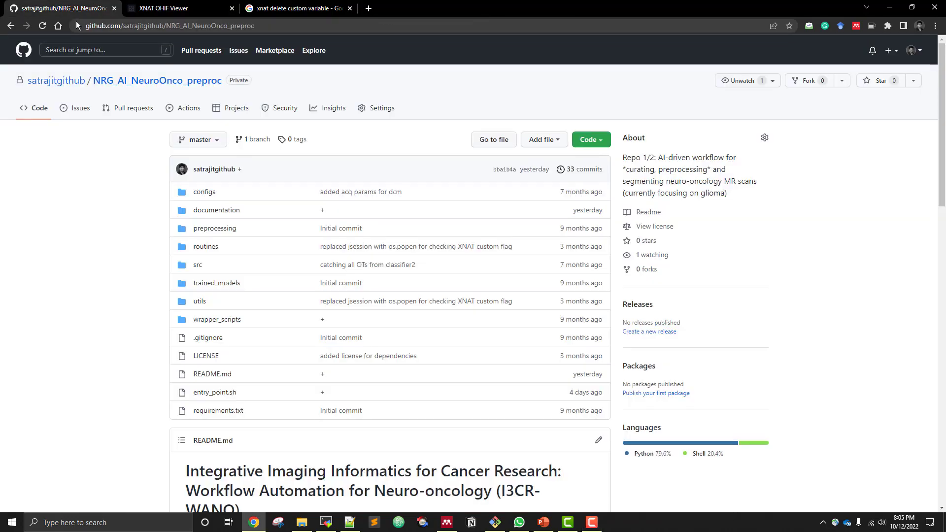
{"action": "left_click", "coordinate": [212, 214]}
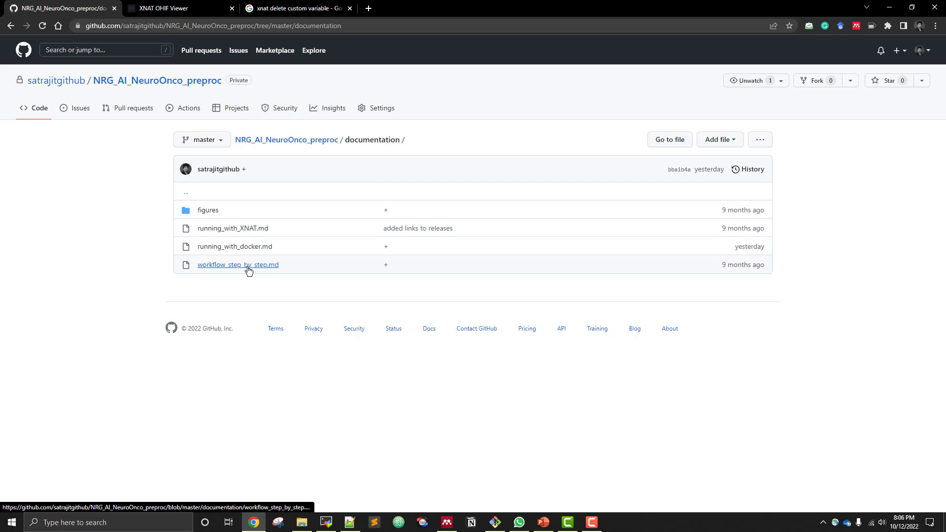
{"action": "left_click", "coordinate": [249, 266]}
{"action": "scroll", "coordinate": [276, 336], "scroll_direction": "down", "scroll_amount": 2}
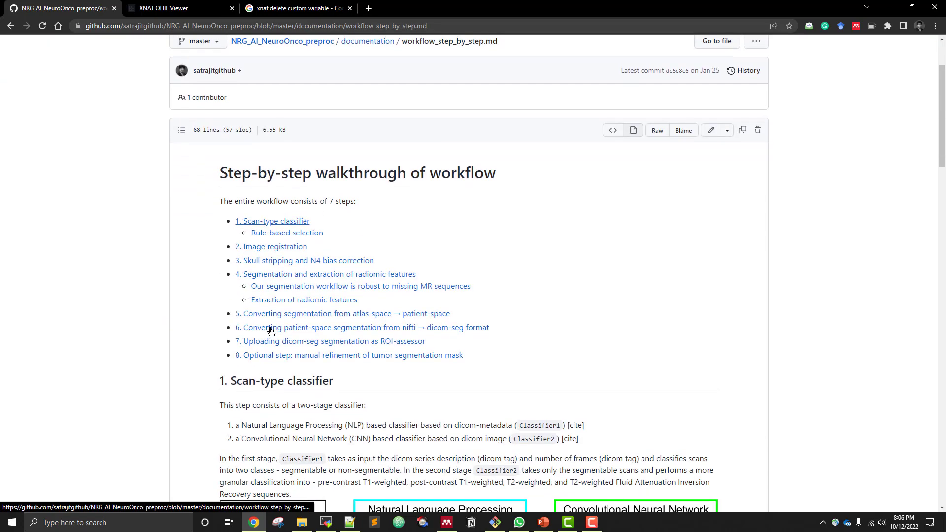
{"action": "left_click", "coordinate": [351, 359]}
{"action": "right_click", "coordinate": [291, 408]}
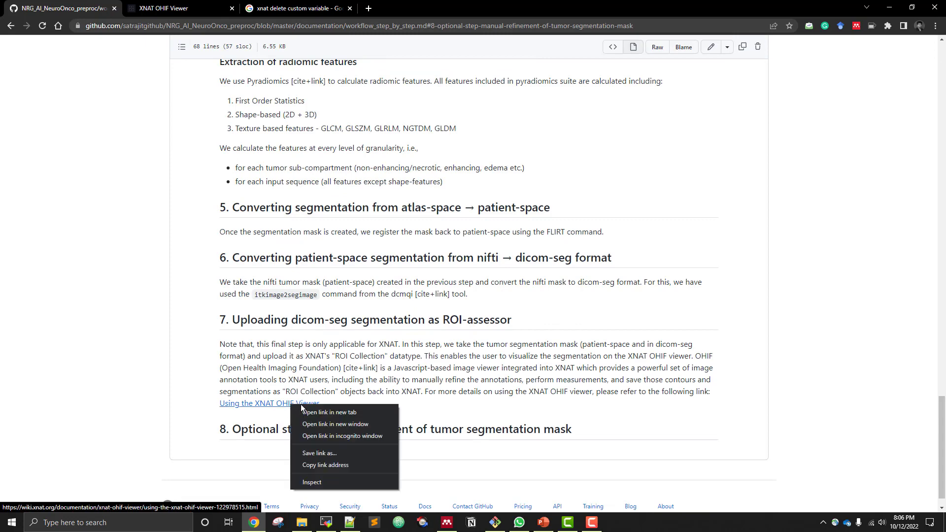
{"action": "left_click", "coordinate": [320, 412]}
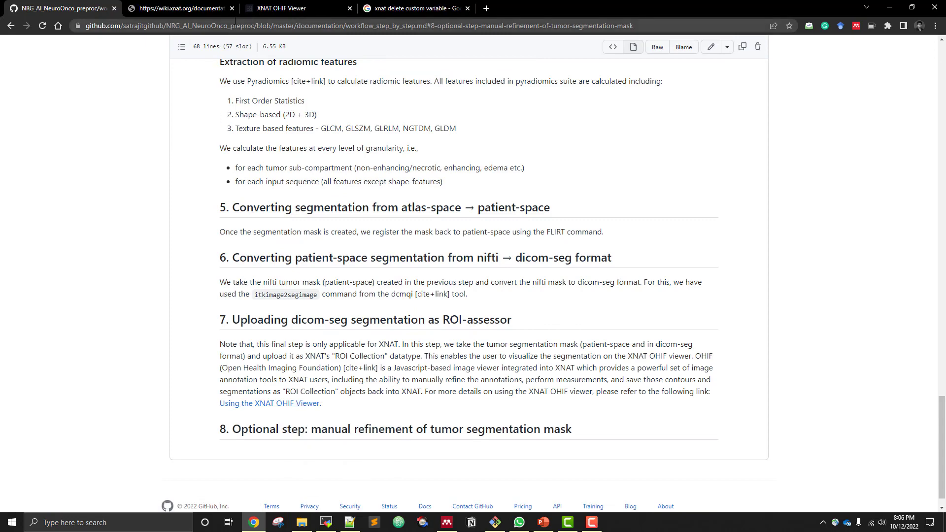
Read the Manual Tool's brush painting instructions in the XNAT OHIF Viewer guide and highlight that passage
{"action": "left_click", "coordinate": [216, 11]}
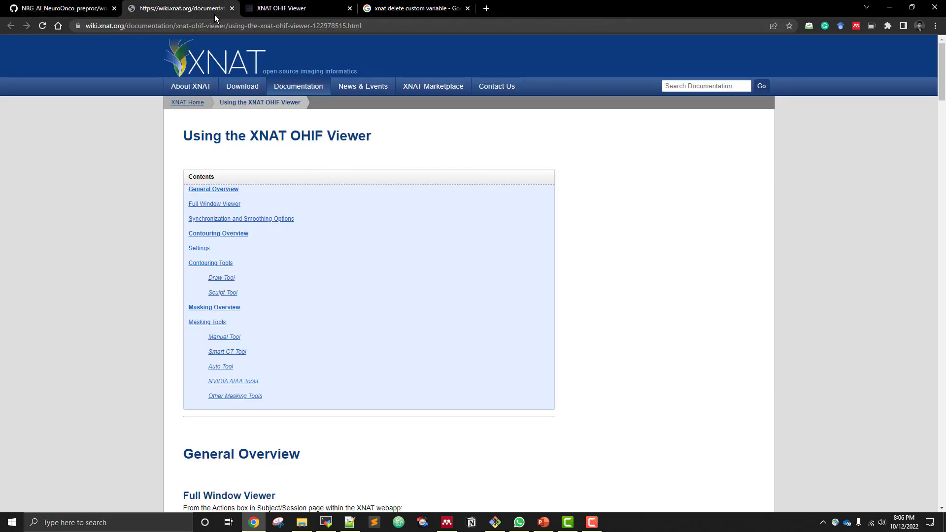
{"action": "left_click", "coordinate": [232, 336]}
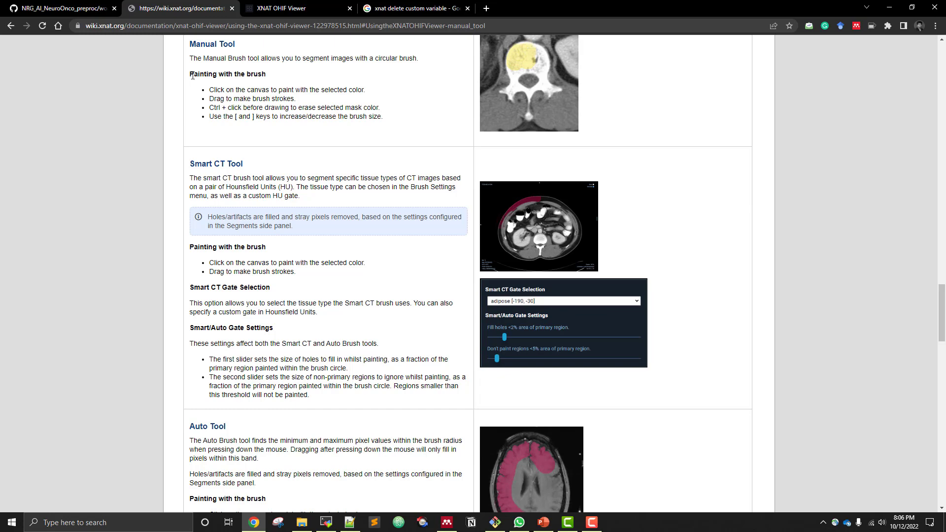
{"action": "left_click_drag", "start_coordinate": [191, 75], "coordinate": [385, 116]}
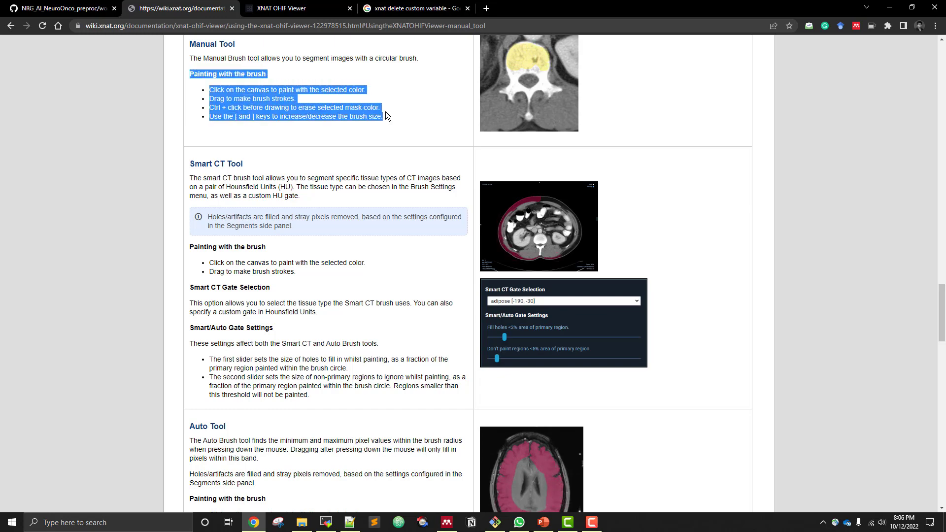
Return to the OHIF viewer, activate the Manual mask brush, and go to slice 67 of 124 of the T1 scan
{"action": "left_click", "coordinate": [317, 10]}
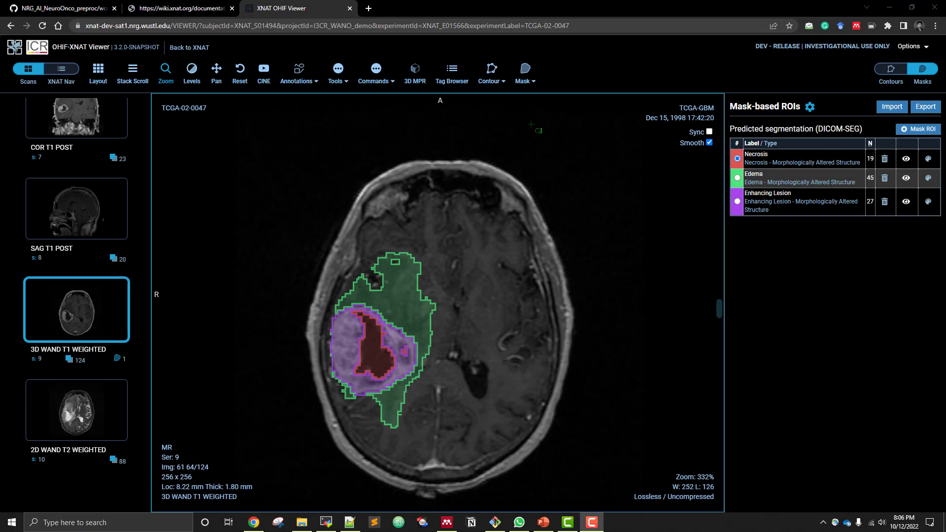
{"action": "left_click", "coordinate": [525, 73]}
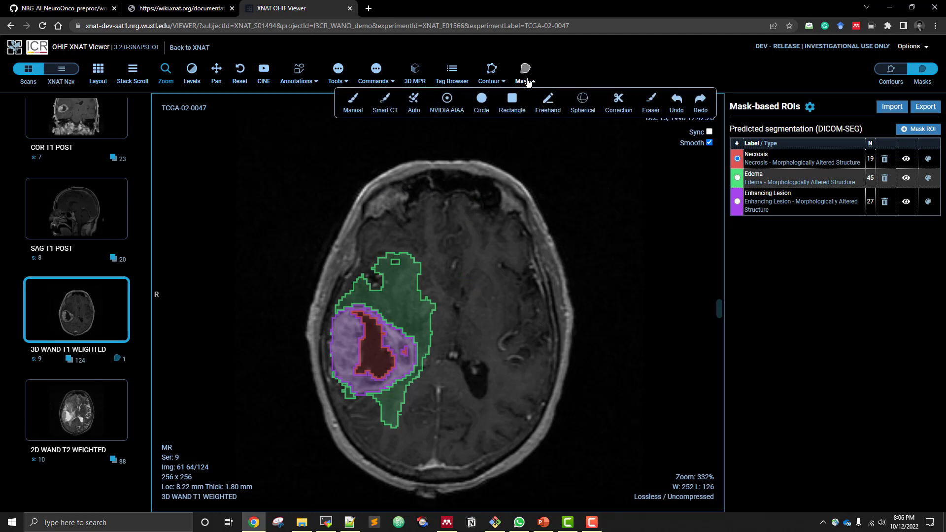
{"action": "left_click", "coordinate": [354, 110]}
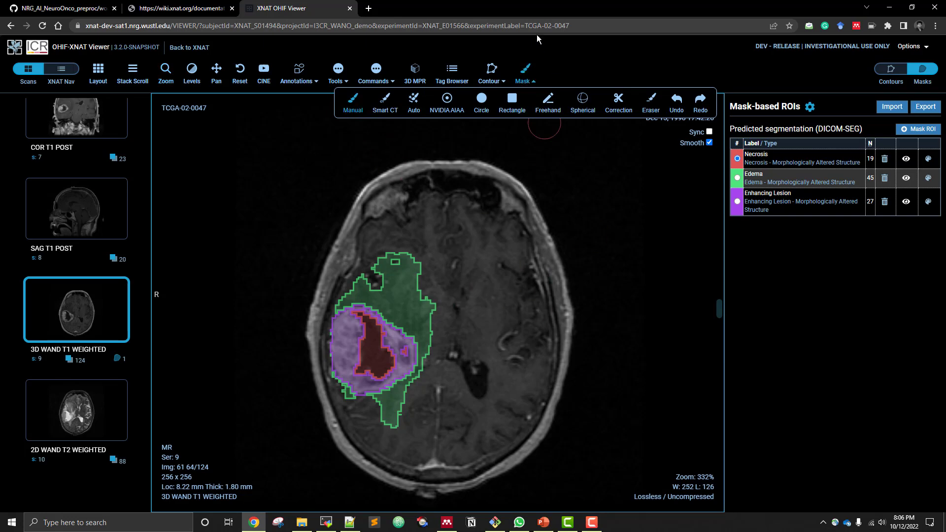
{"action": "left_click", "coordinate": [525, 73]}
{"action": "mouse_move", "coordinate": [719, 315]}
{"action": "left_mouse_down"}
{"action": "mouse_move", "coordinate": [720, 328]}
{"action": "mouse_move", "coordinate": [724, 297]}
{"action": "mouse_move", "coordinate": [723, 318]}
{"action": "left_mouse_up"}
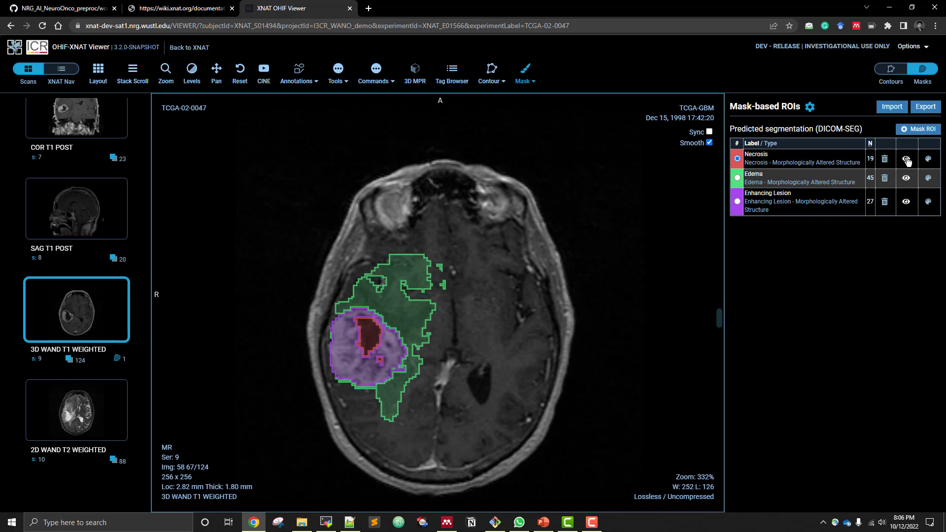
Hide the Edema and Enhancing Lesion masks, shrink the brush, and refine the Necrosis mask over the tumor core
{"action": "left_click", "coordinate": [906, 178]}
{"action": "left_click", "coordinate": [907, 202]}
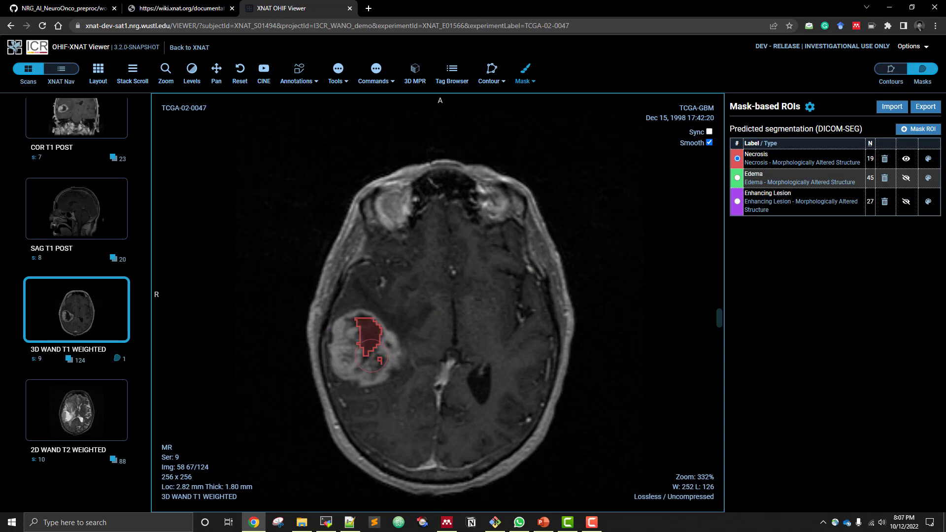
{"action": "key", "text": "bracketleft"}
{"action": "key", "text": "bracketleft"}
{"action": "key", "text": "bracketleft"}
{"action": "key", "text": "bracketleft"}
{"action": "key", "text": "bracketleft"}
{"action": "key", "text": "bracketleft"}
{"action": "key", "text": "bracketleft"}
{"action": "key", "text": "bracketleft"}
Toggle the Necrosis mask off and on to check the edit, and show the Edema and Enhancing Lesion masks again
{"action": "left_click", "coordinate": [907, 159]}
{"action": "left_click", "coordinate": [907, 160]}
{"action": "left_click", "coordinate": [907, 178]}
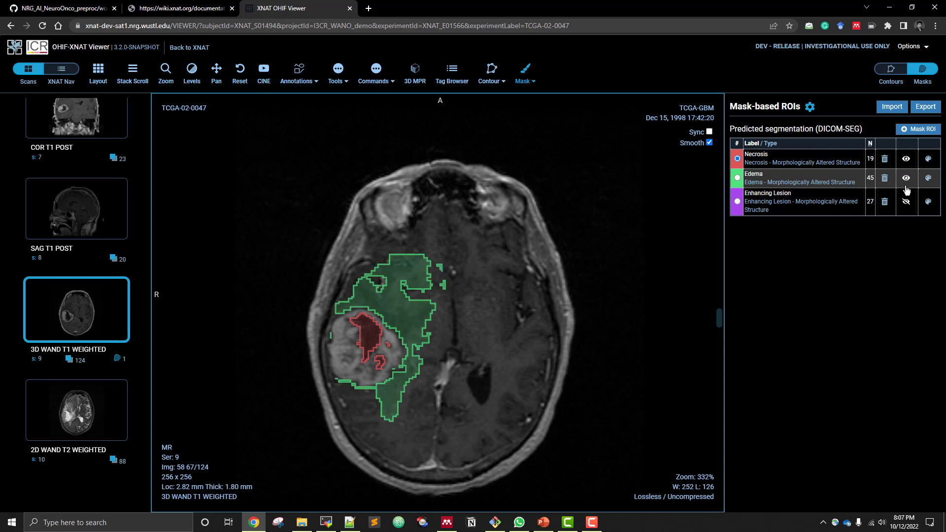
{"action": "left_click", "coordinate": [907, 202]}
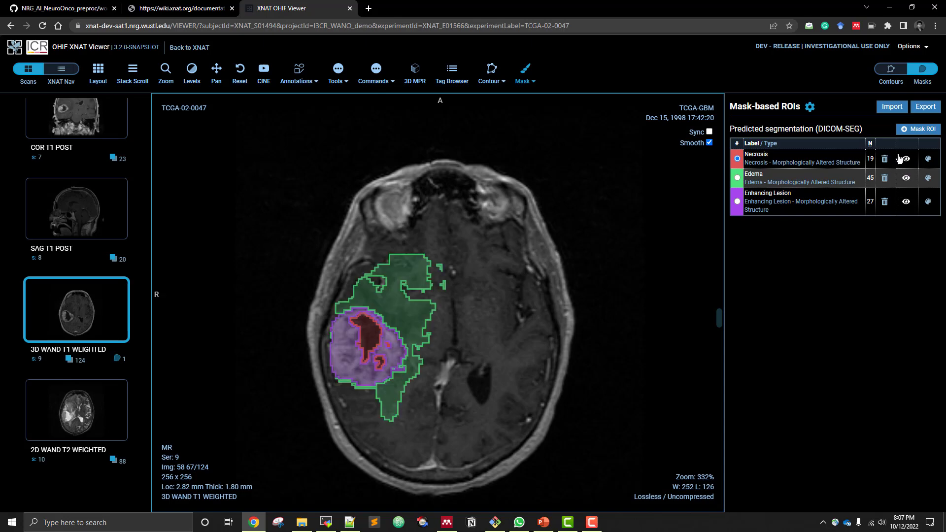
Export the edited mask collection under the name "refined"
{"action": "left_click", "coordinate": [925, 110]}
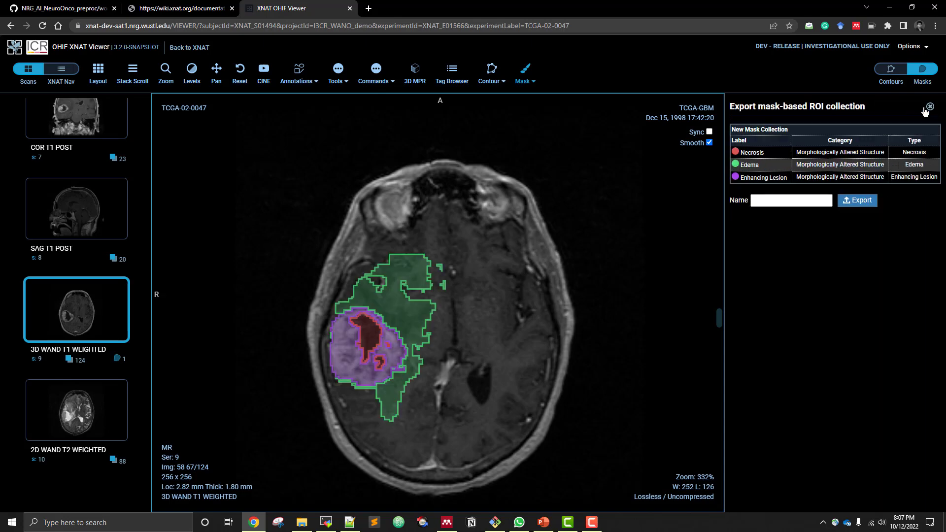
{"action": "left_click", "coordinate": [790, 200]}
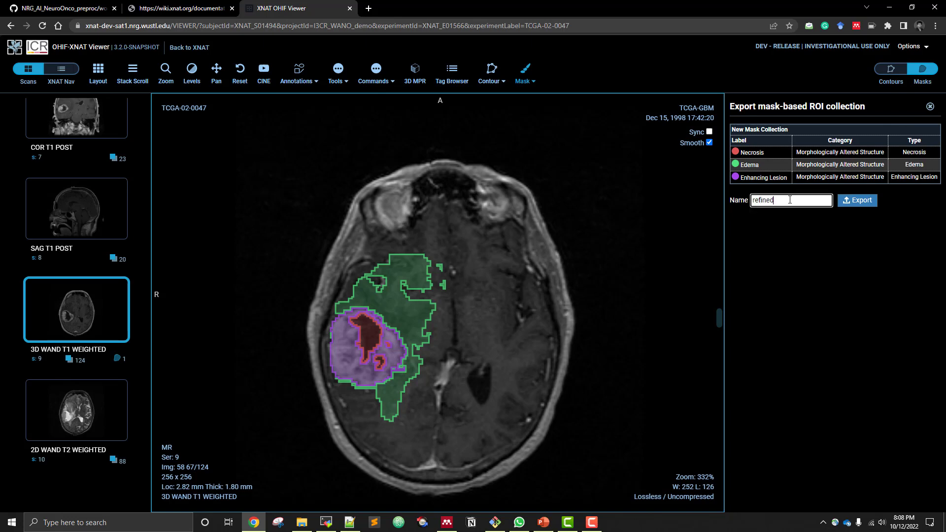
{"action": "left_click", "coordinate": [858, 200]}
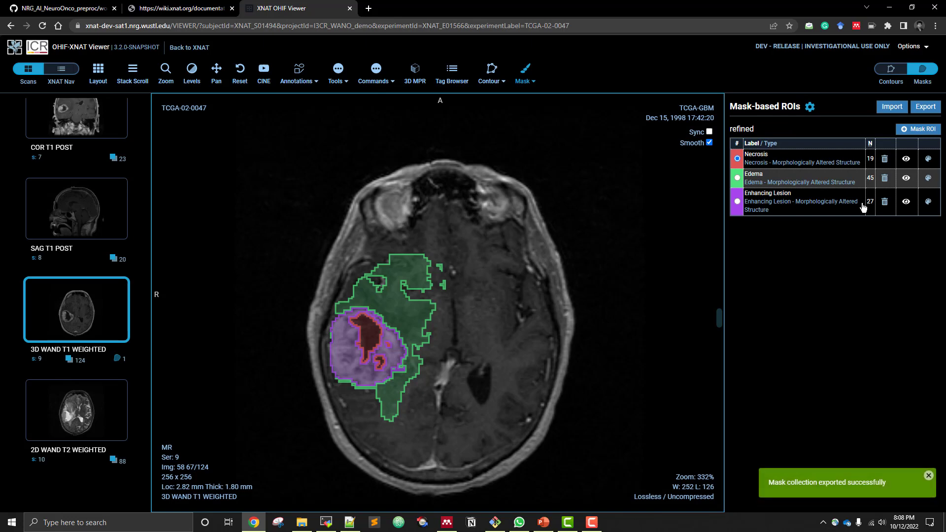
Return to session TCGA-02-0047 in XNAT and check the refined ROI Collection in its Assessments
{"action": "left_click", "coordinate": [197, 51]}
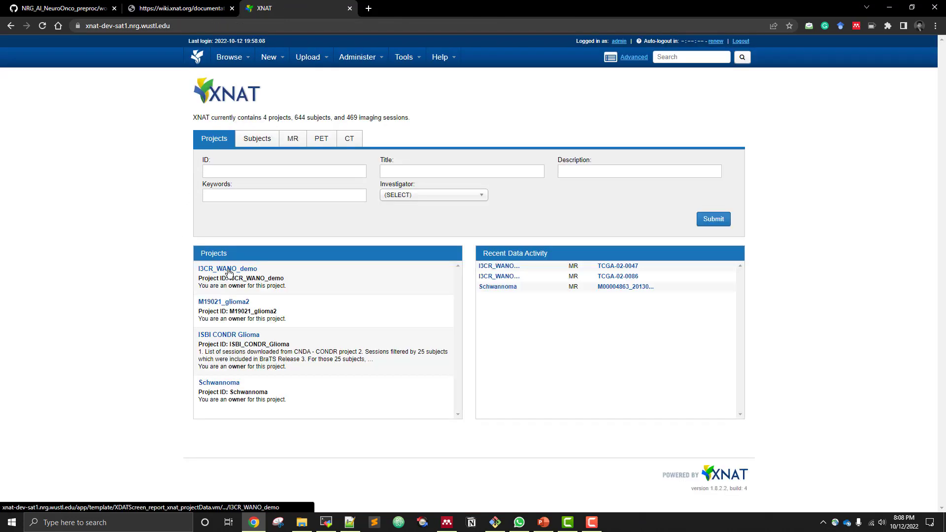
{"action": "left_click", "coordinate": [615, 268]}
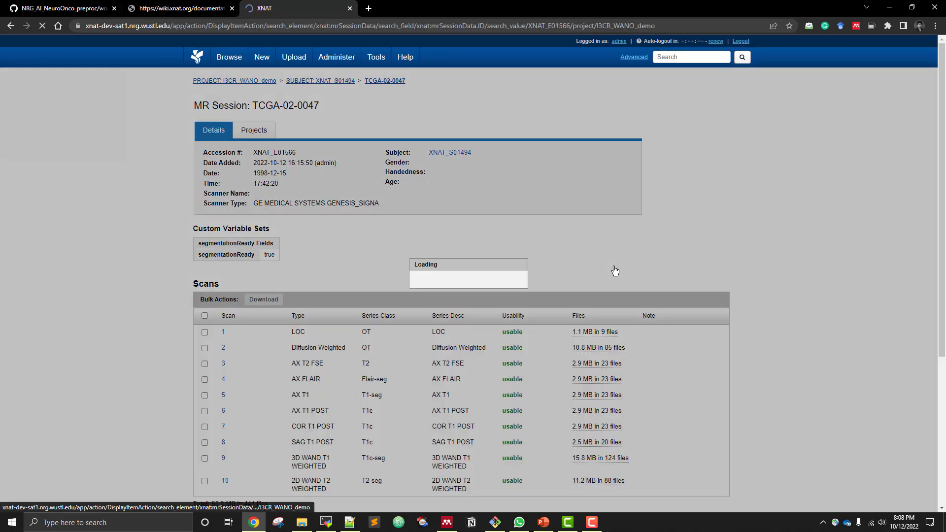
{"action": "scroll", "coordinate": [777, 322], "scroll_direction": "down", "scroll_amount": 9}
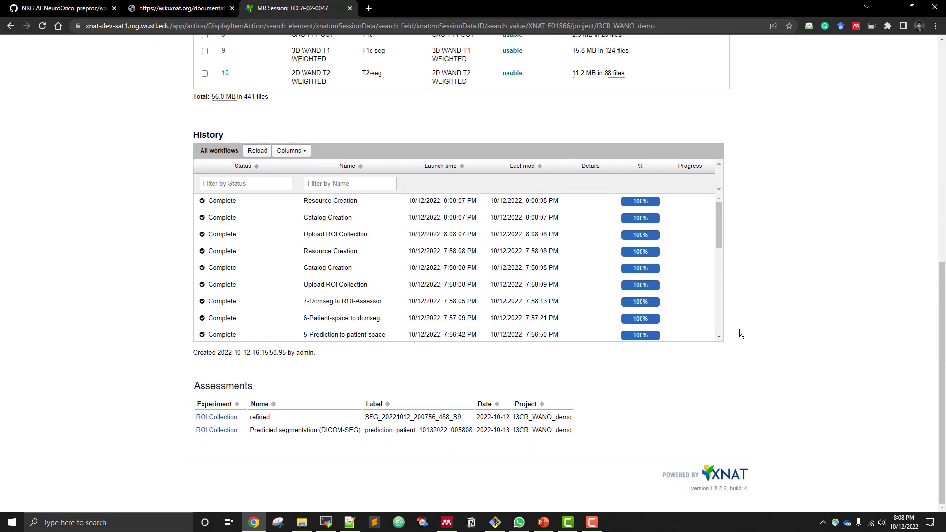
{"action": "left_click_drag", "start_coordinate": [251, 418], "coordinate": [464, 420]}
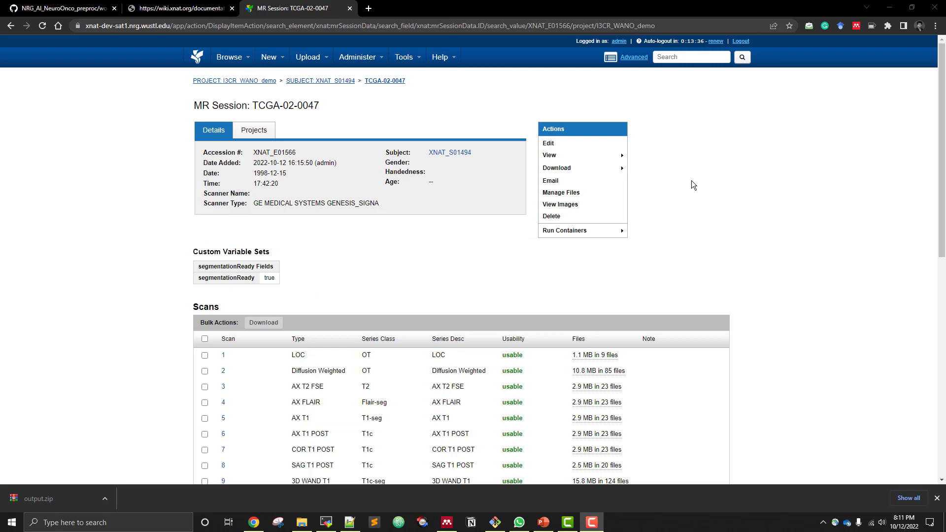
Open the session's file manager and exclude all scans from the file selection, keeping the Resources selected
{"action": "left_click", "coordinate": [598, 194]}
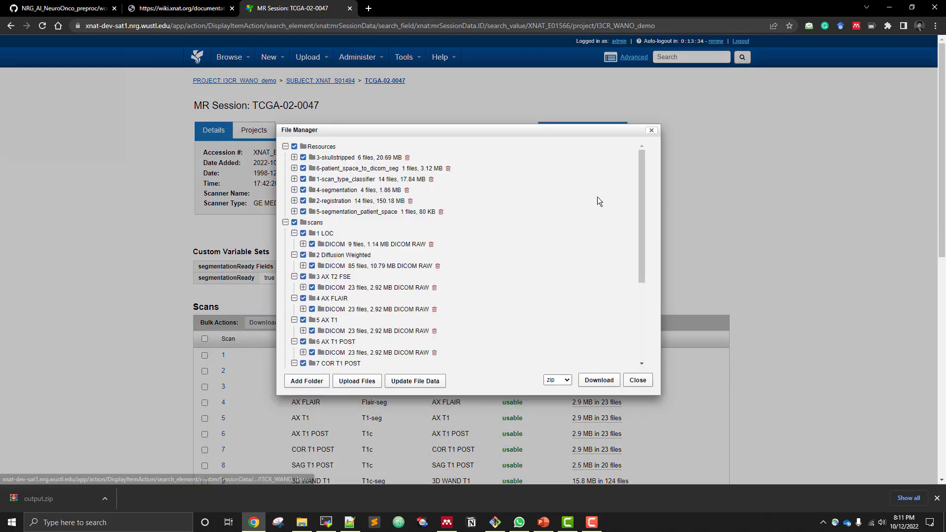
{"action": "left_click", "coordinate": [294, 222]}
{"action": "scroll", "coordinate": [354, 271], "scroll_direction": "down", "scroll_amount": 5}
{"action": "scroll", "coordinate": [354, 275], "scroll_direction": "up", "scroll_amount": 5}
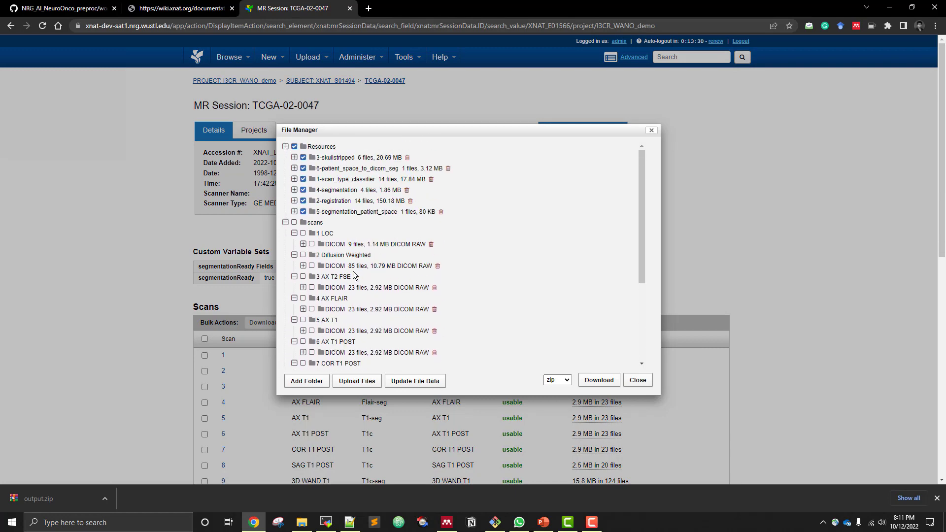
Download the selected session files as a zip archive named "output" in the demo folder, and dismiss the browser's download notice
{"action": "left_click", "coordinate": [599, 380]}
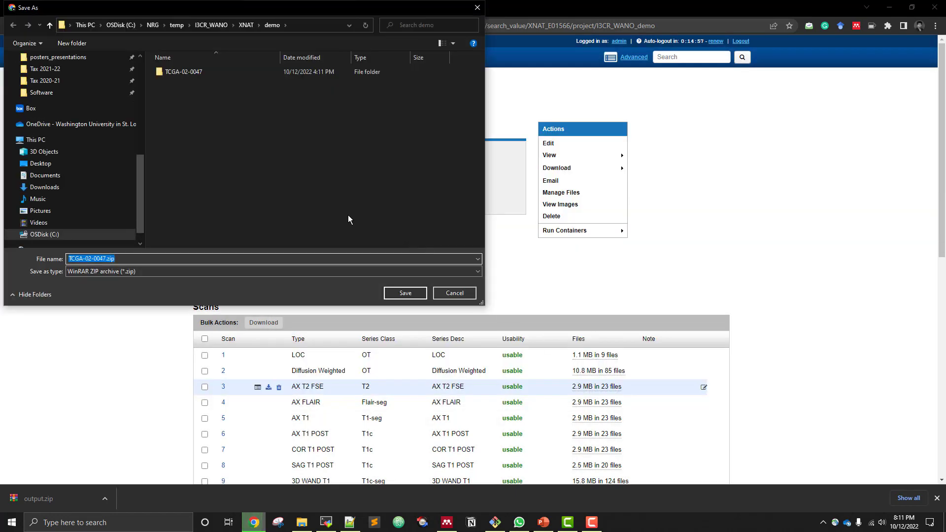
{"action": "type", "text": "out"}
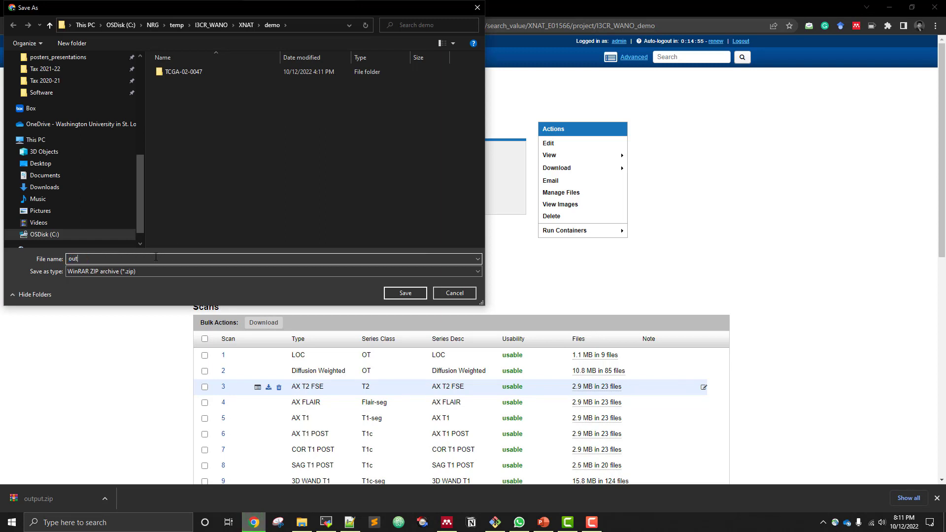
{"action": "type", "text": "put"}
{"action": "left_click", "coordinate": [387, 293]}
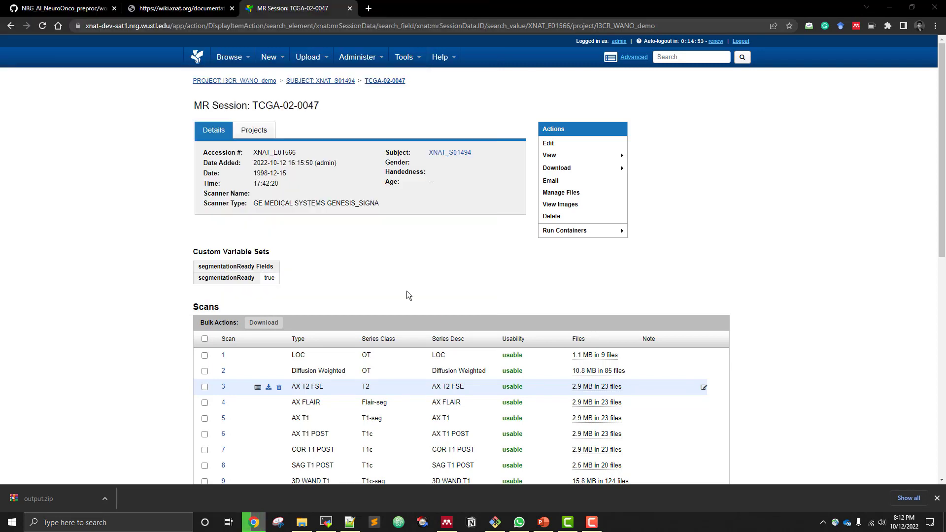
{"action": "left_click", "coordinate": [938, 498]}
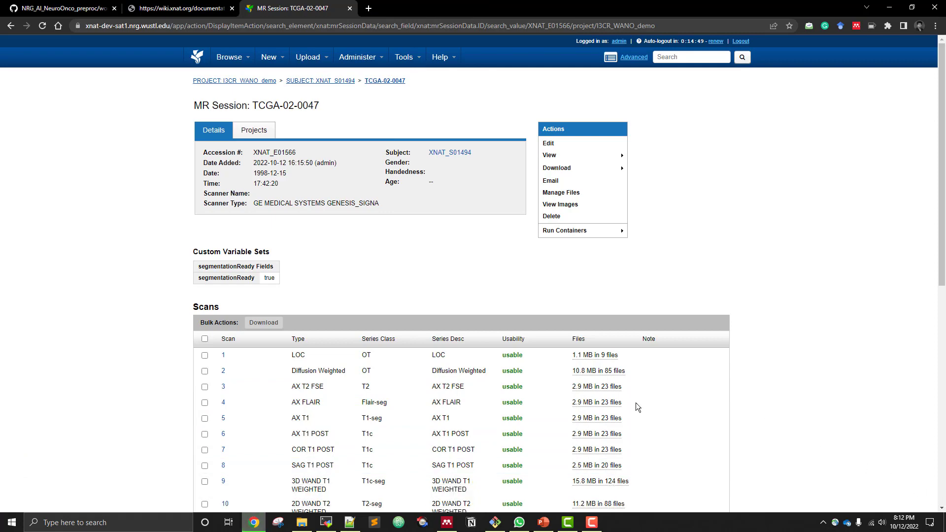
Switch to File Explorer and extract output.zip into its own "output" folder within the demo folder
{"action": "left_click", "coordinate": [303, 525]}
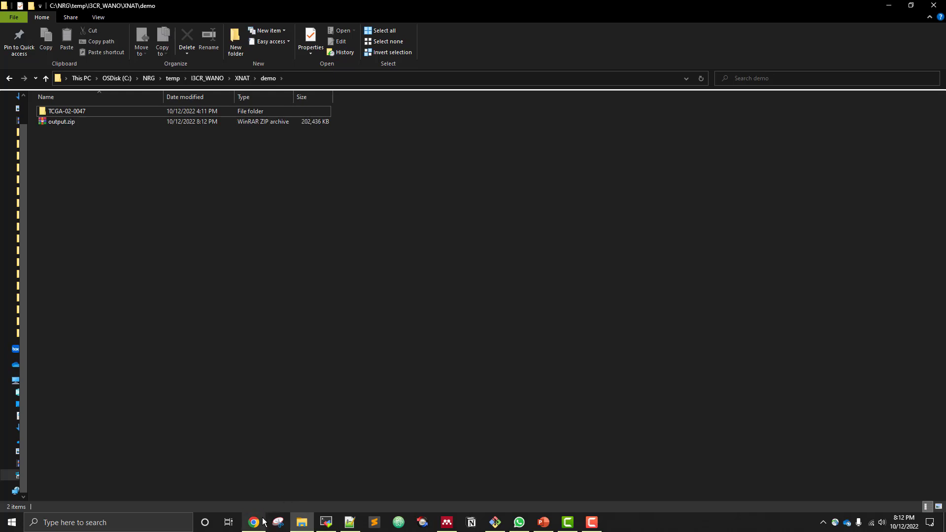
{"action": "left_click", "coordinate": [61, 124]}
{"action": "right_click", "coordinate": [61, 124]}
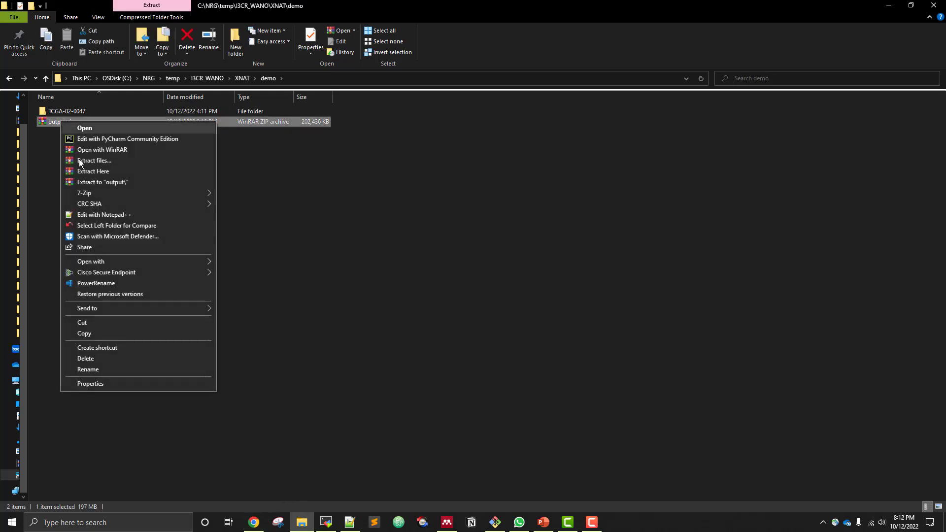
{"action": "left_click", "coordinate": [117, 184]}
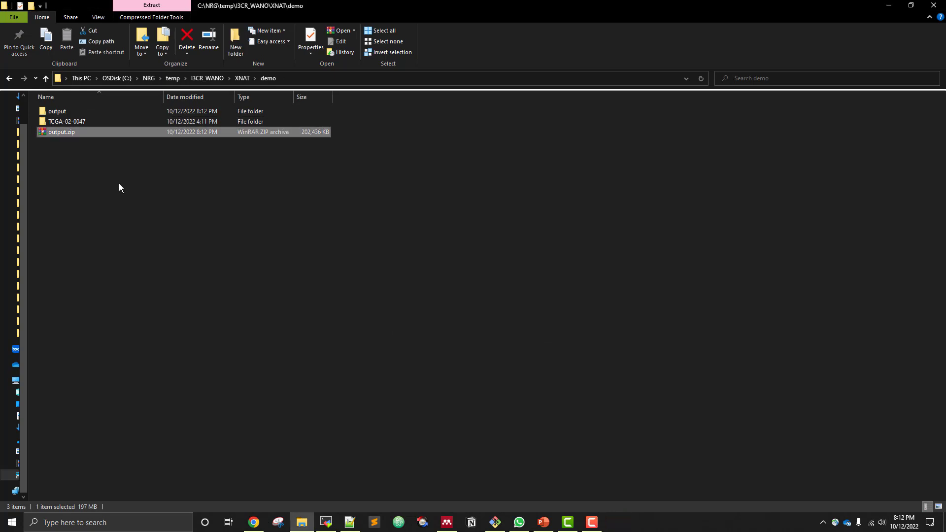
Check the workflow output folders inside the extracted resources folder, and return to the output folder
{"action": "double_click", "coordinate": [70, 110]}
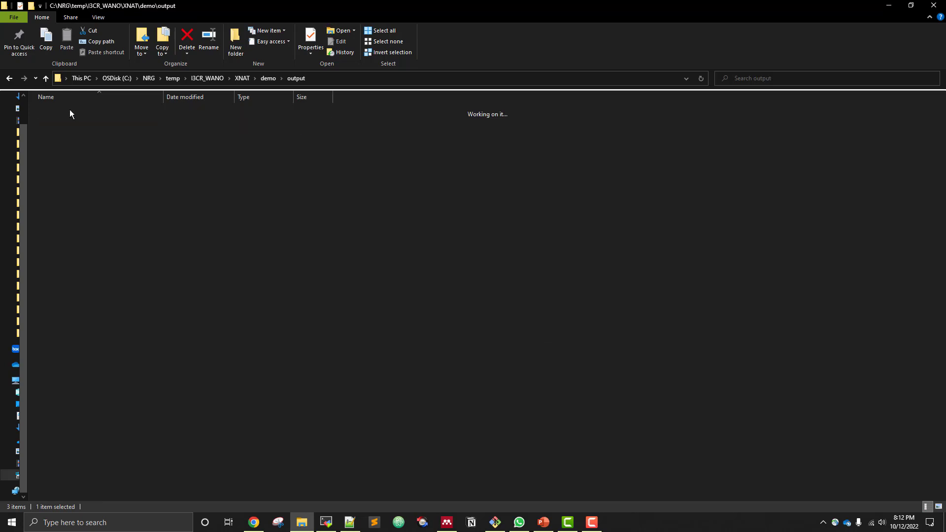
{"action": "double_click", "coordinate": [67, 123]}
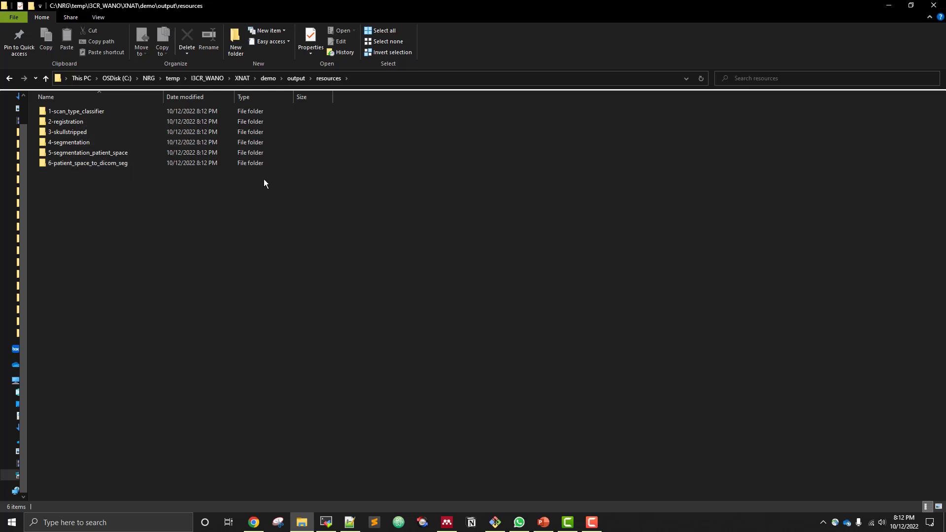
{"action": "left_click", "coordinate": [298, 82]}
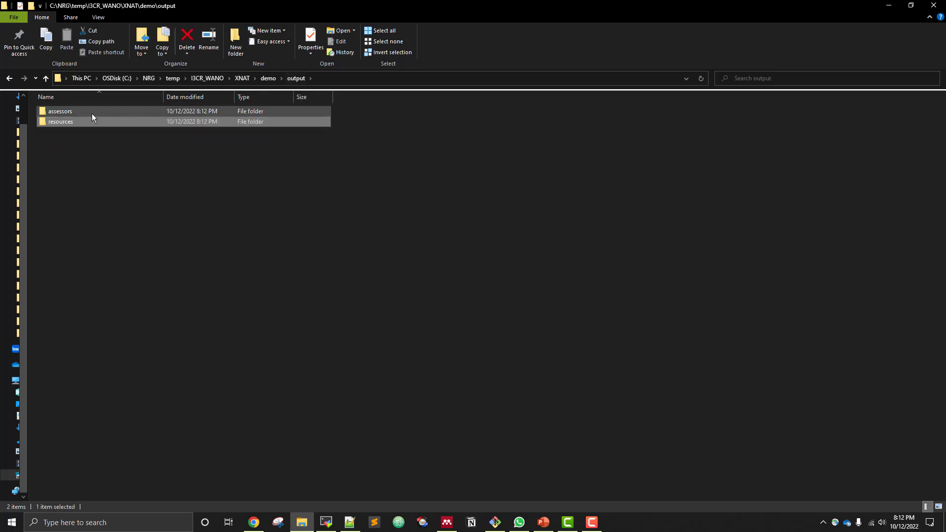
Examine the SEG file in each of the two RoiCollection folders under assessors, and return to the demo folder
{"action": "double_click", "coordinate": [87, 113]}
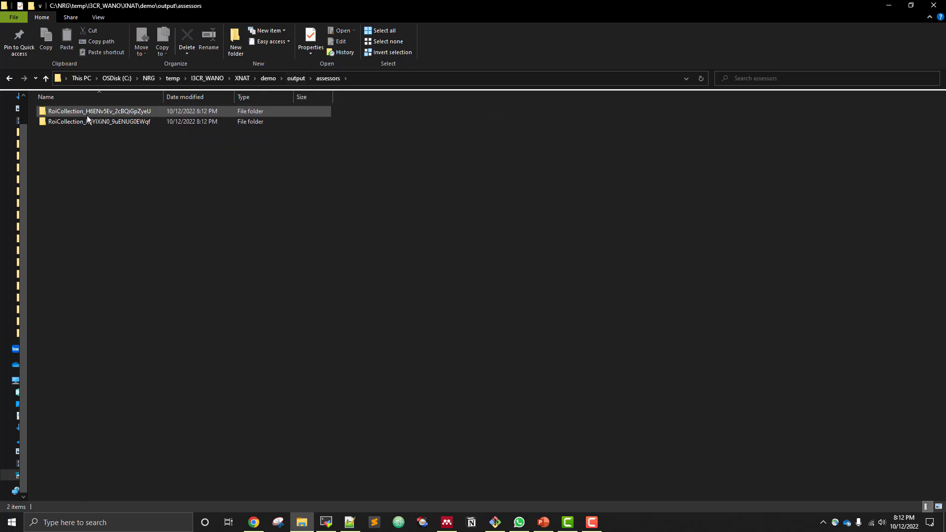
{"action": "double_click", "coordinate": [90, 114]}
{"action": "double_click", "coordinate": [93, 114]}
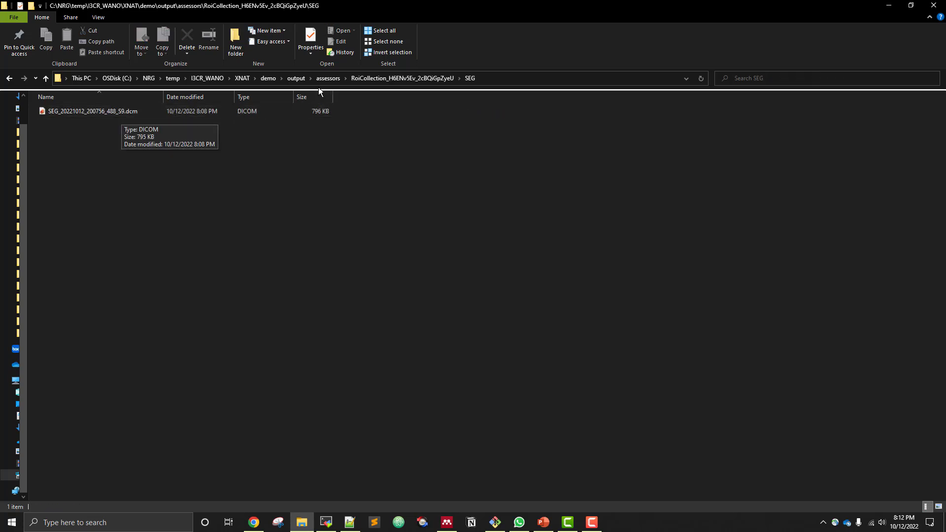
{"action": "left_click", "coordinate": [328, 80]}
{"action": "left_click", "coordinate": [100, 122]}
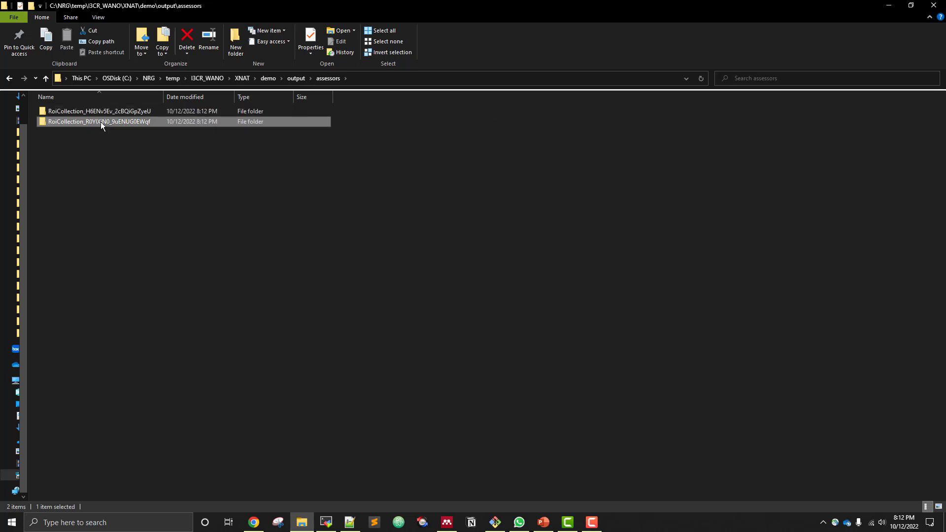
{"action": "double_click", "coordinate": [100, 122]}
{"action": "double_click", "coordinate": [100, 112]}
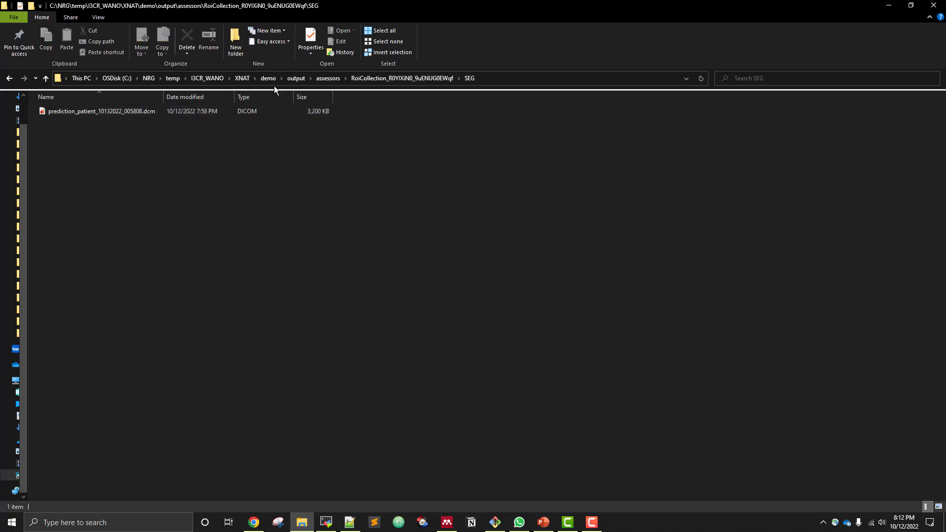
{"action": "left_click", "coordinate": [288, 78]}
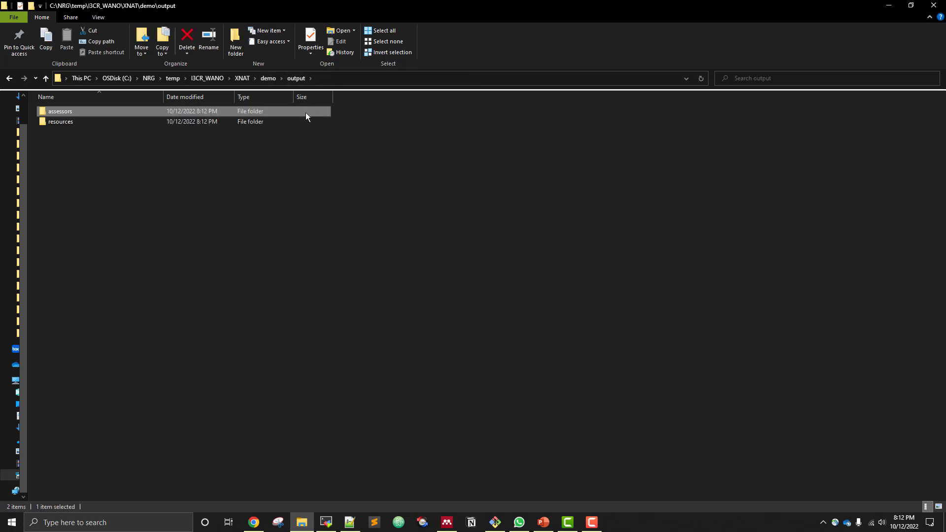
{"action": "left_click", "coordinate": [265, 80]}
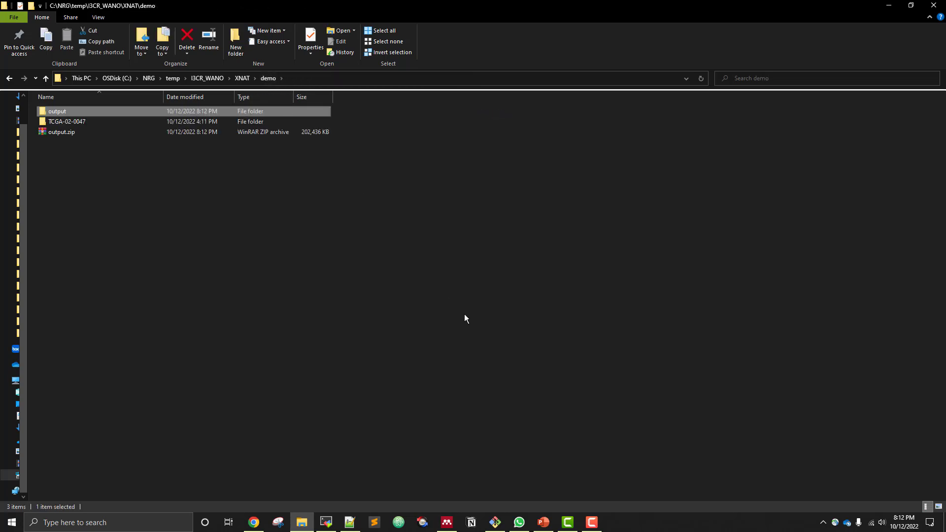